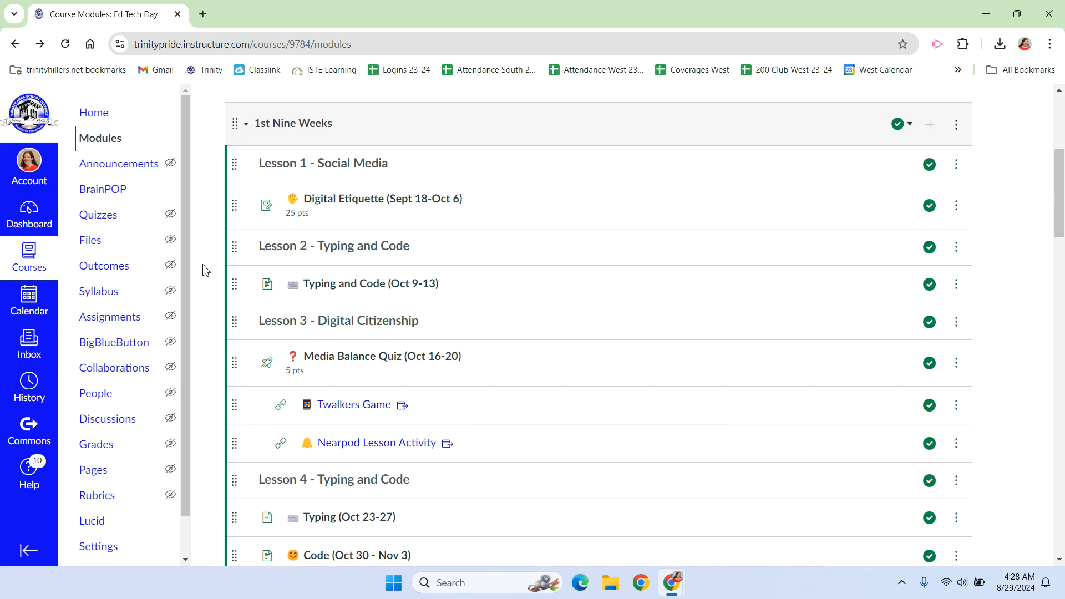
Open the Media Balance Quiz (Oct 16-20) from the course modules and view it as a student
{"action": "left_click", "coordinate": [341, 365]}
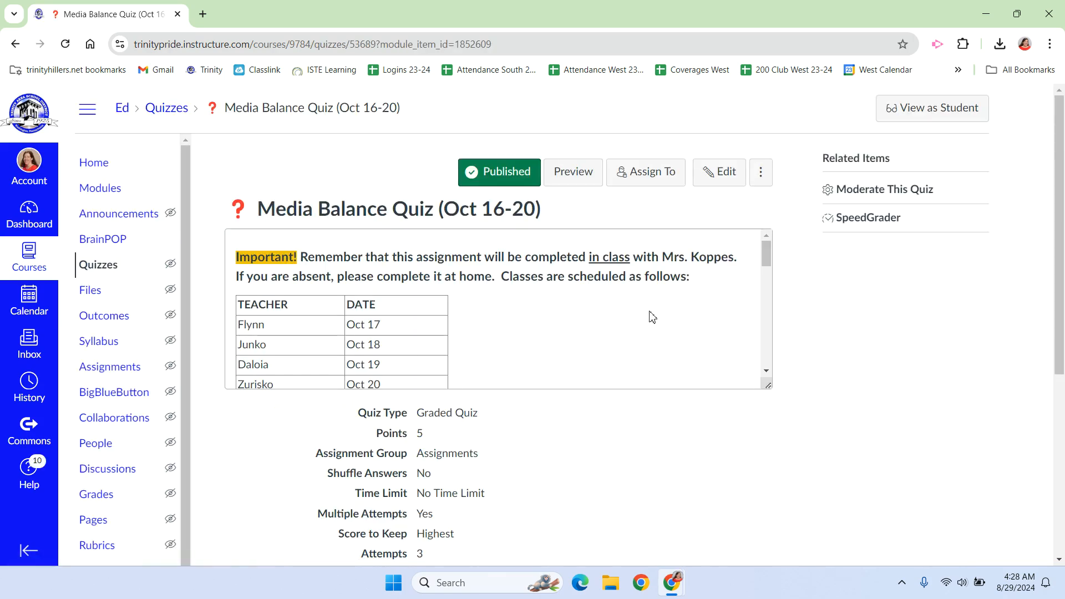
{"action": "left_click", "coordinate": [930, 110]}
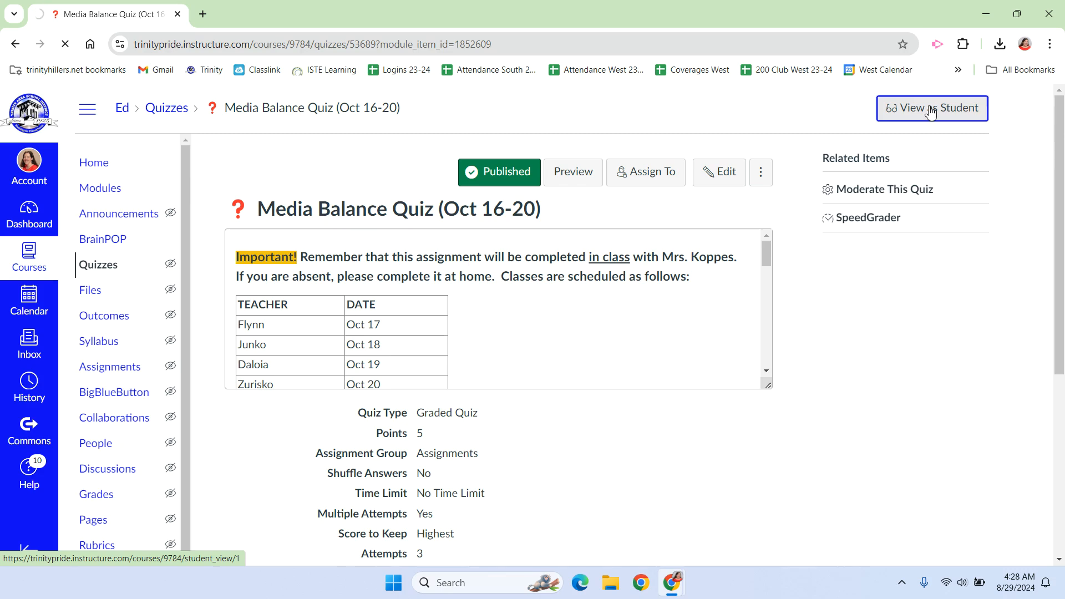
Start taking the Media Balance Quiz by submitting its access code
{"action": "scroll", "coordinate": [734, 306], "scroll_direction": "down", "scroll_amount": 1}
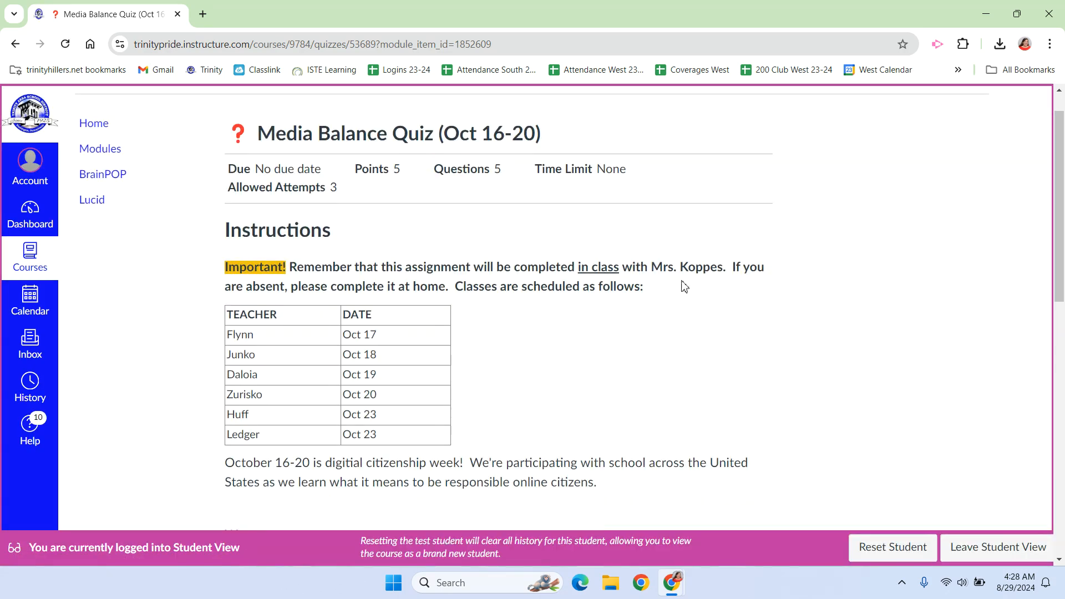
{"action": "scroll", "coordinate": [540, 332], "scroll_direction": "down", "scroll_amount": 4}
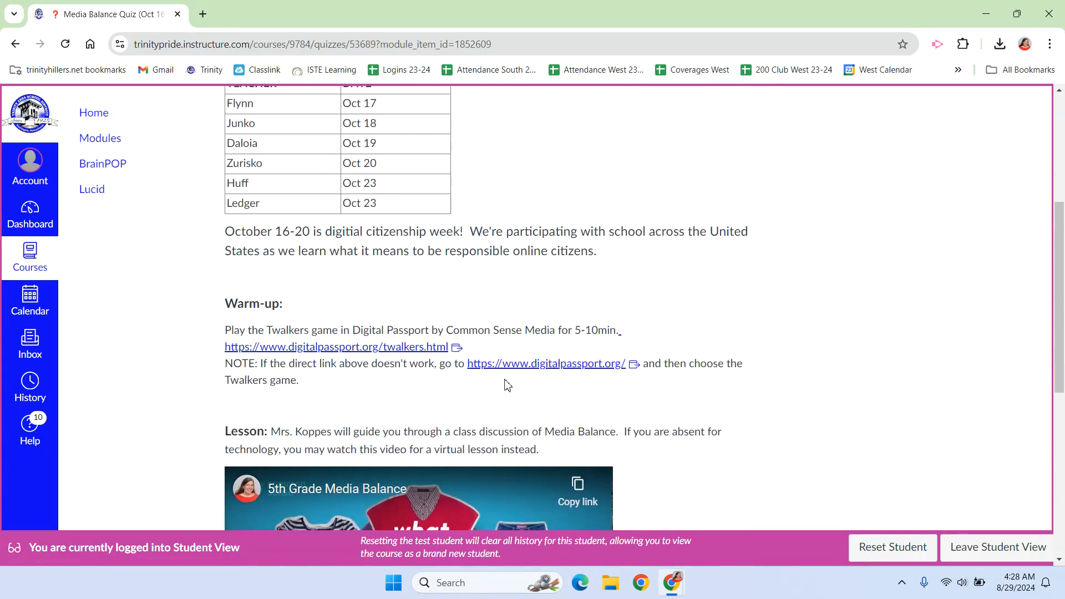
{"action": "scroll", "coordinate": [543, 382], "scroll_direction": "down", "scroll_amount": 2}
{"action": "scroll", "coordinate": [542, 383], "scroll_direction": "down", "scroll_amount": 5}
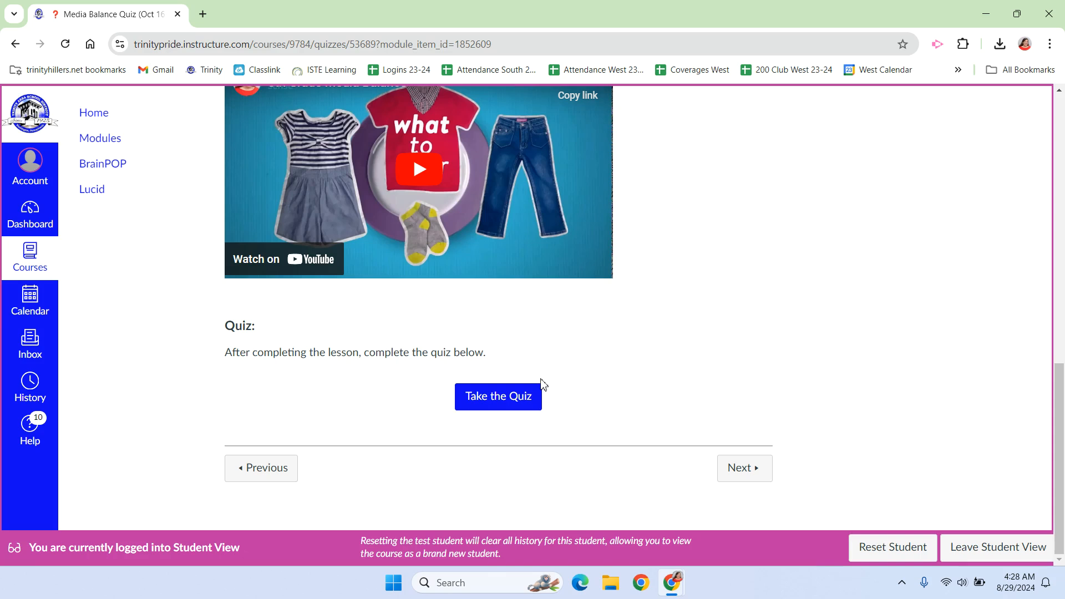
{"action": "left_click", "coordinate": [495, 397]}
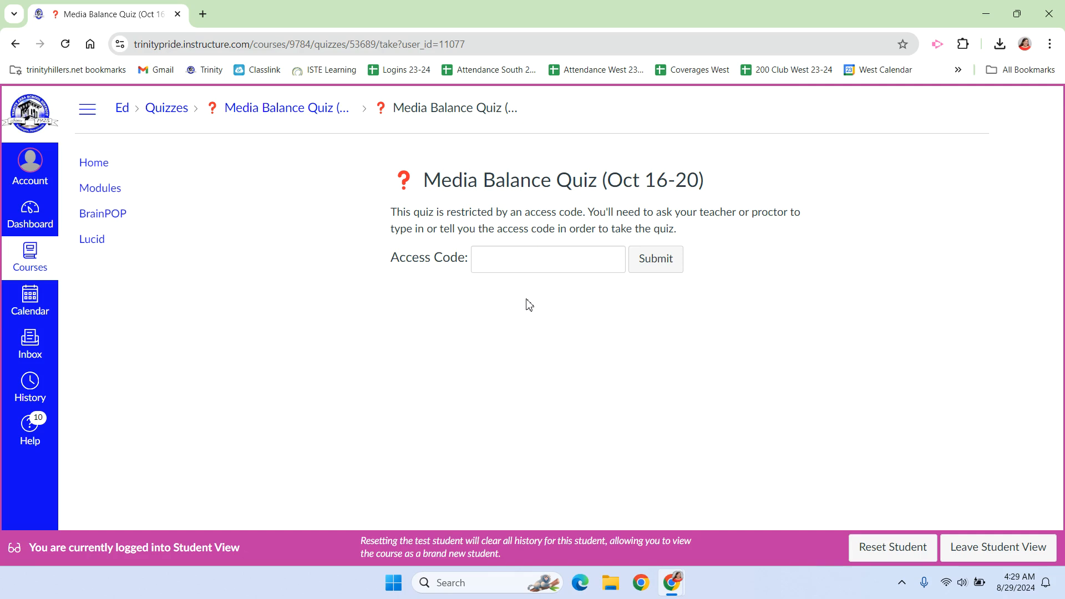
{"action": "left_click", "coordinate": [522, 261]}
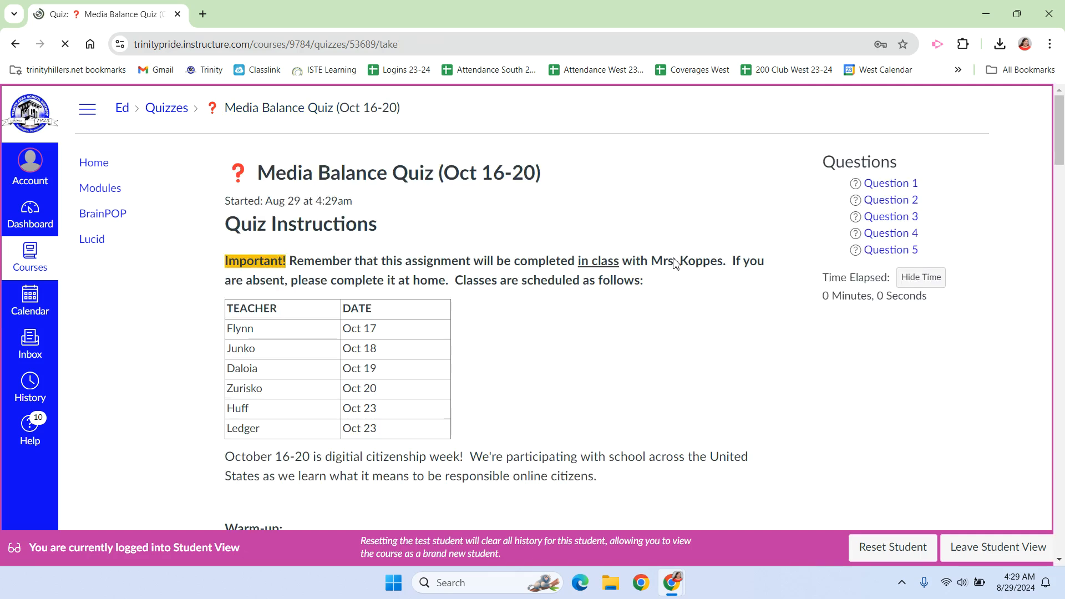
Play the audio recording attached to Question 1 through to its end
{"action": "scroll", "coordinate": [615, 250], "scroll_direction": "down", "scroll_amount": 2}
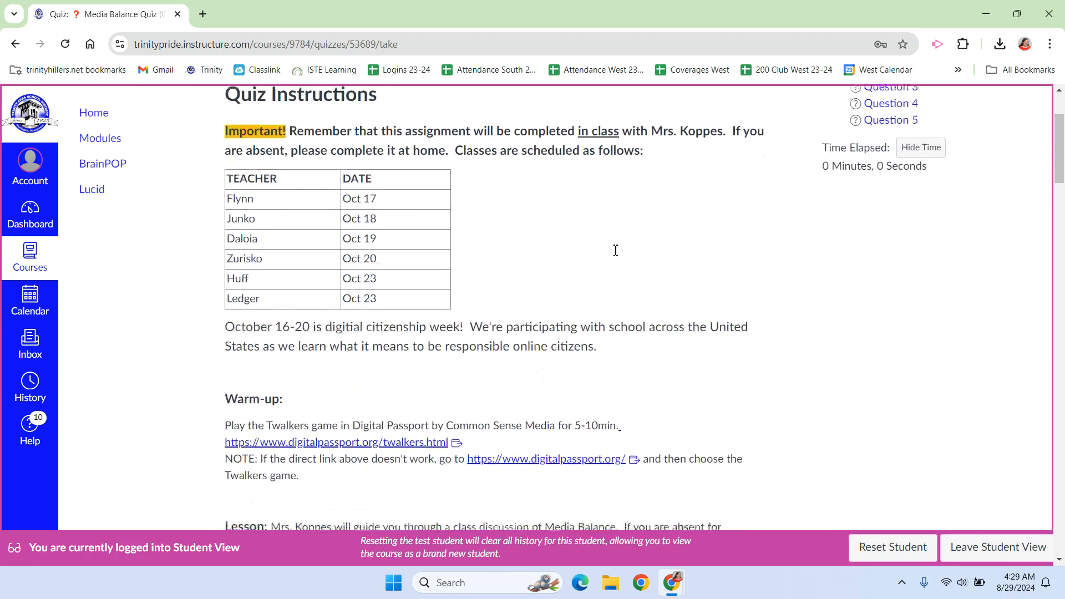
{"action": "scroll", "coordinate": [616, 250], "scroll_direction": "down", "scroll_amount": 10}
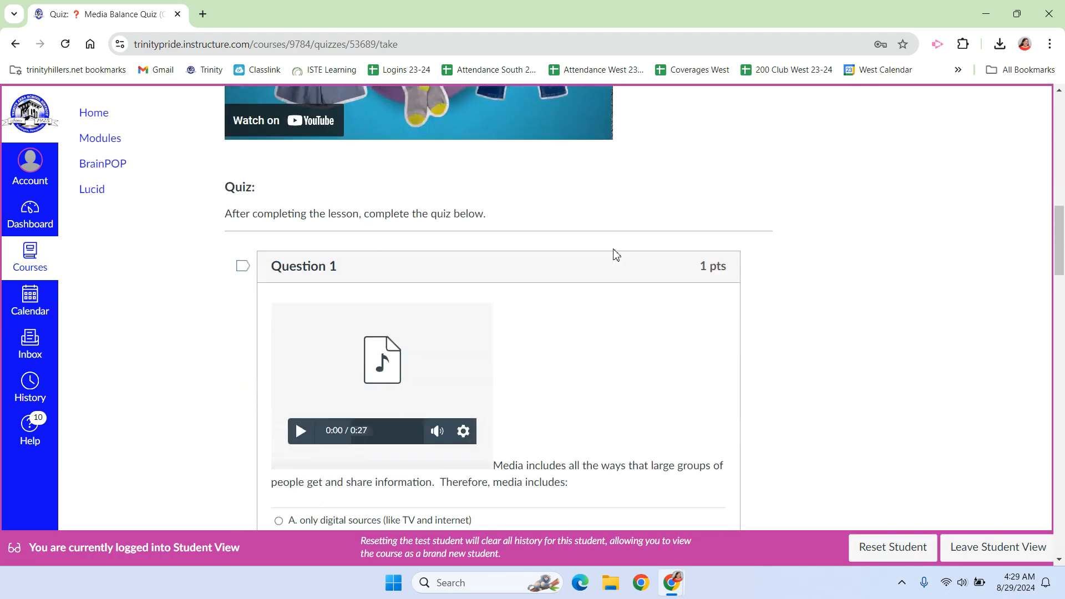
{"action": "scroll", "coordinate": [615, 256], "scroll_direction": "down", "scroll_amount": 1}
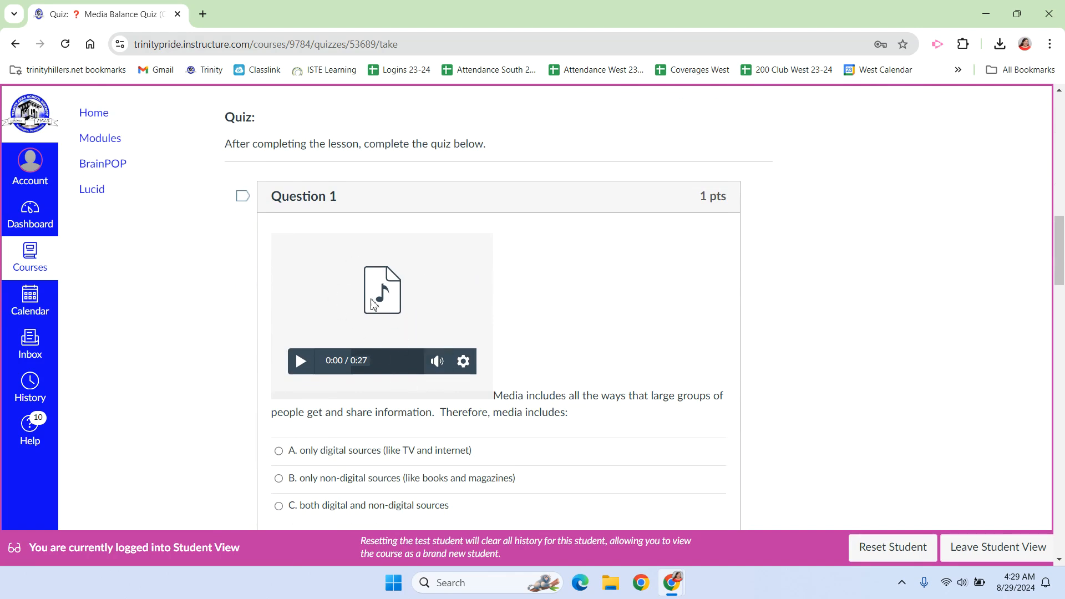
{"action": "scroll", "coordinate": [373, 299], "scroll_direction": "down", "scroll_amount": 1}
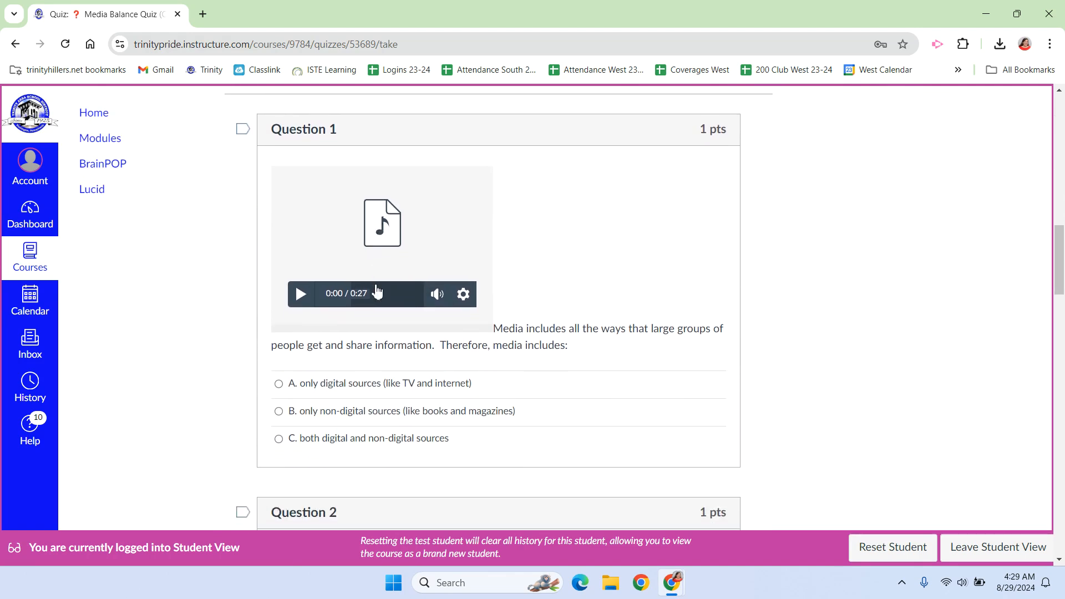
{"action": "left_click", "coordinate": [299, 295]}
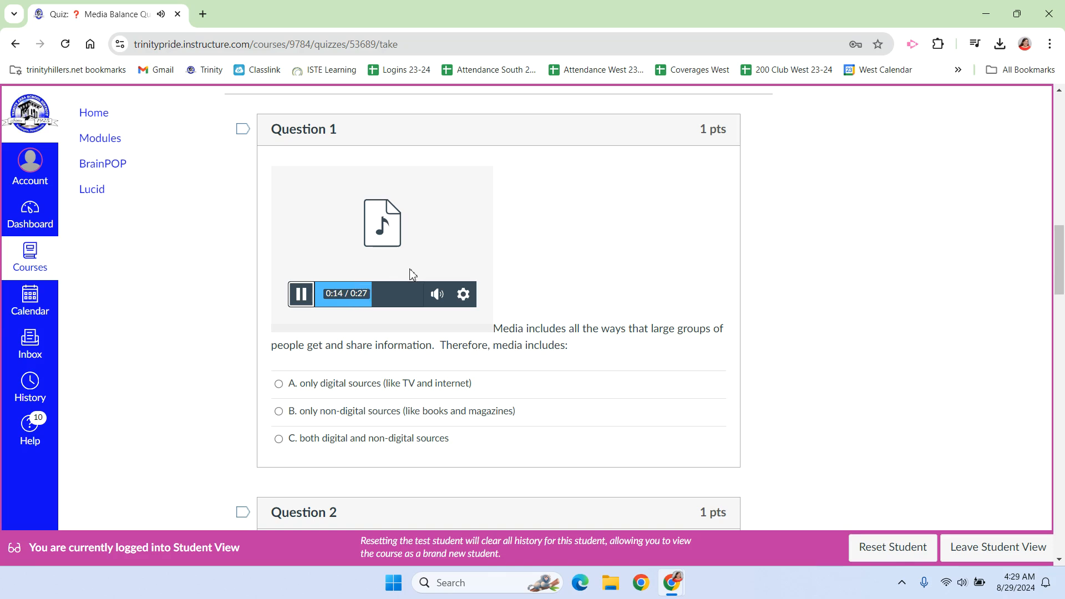
{"action": "mouse_move", "coordinate": [414, 270]}
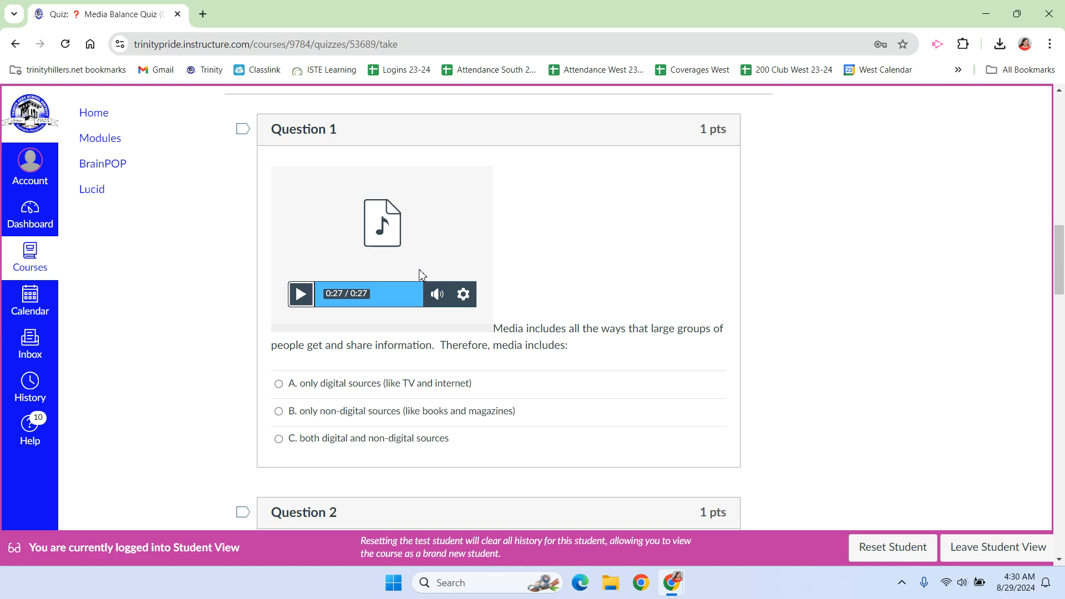
Answer Question 1 with "both digital and non-digital sources" and Question 2 with "However much feels healthy and positive, which is different for everyone."
{"action": "left_click", "coordinate": [279, 438]}
{"action": "scroll", "coordinate": [582, 258], "scroll_direction": "down", "scroll_amount": 2}
{"action": "scroll", "coordinate": [582, 258], "scroll_direction": "down", "scroll_amount": 6}
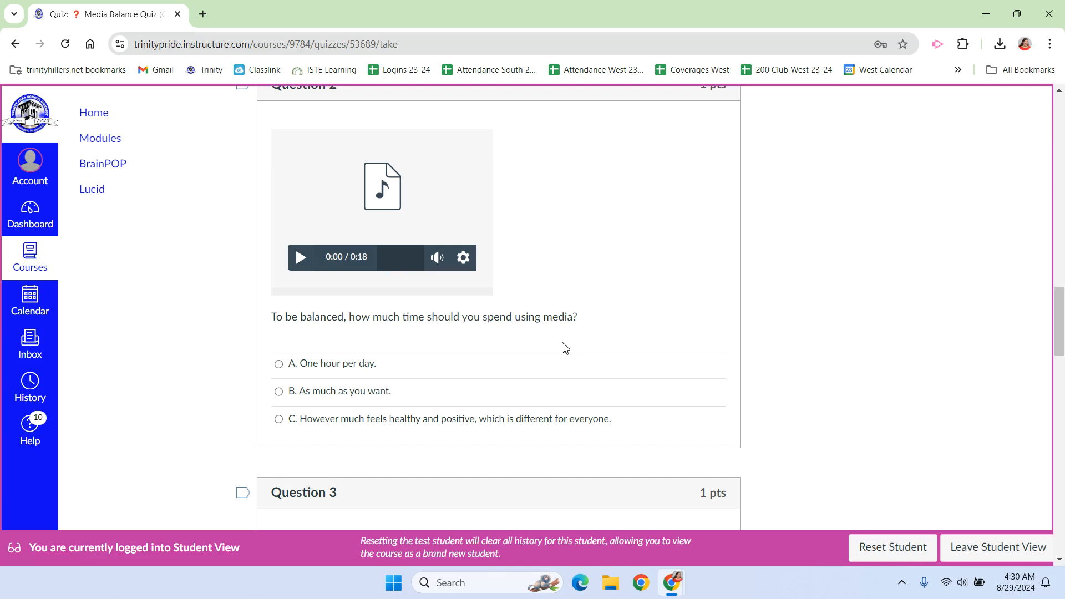
{"action": "left_click", "coordinate": [278, 420]}
Answer Question 3 with "What? When? How much?" and Question 4 with "All of the above."
{"action": "scroll", "coordinate": [590, 357], "scroll_direction": "down", "scroll_amount": 6}
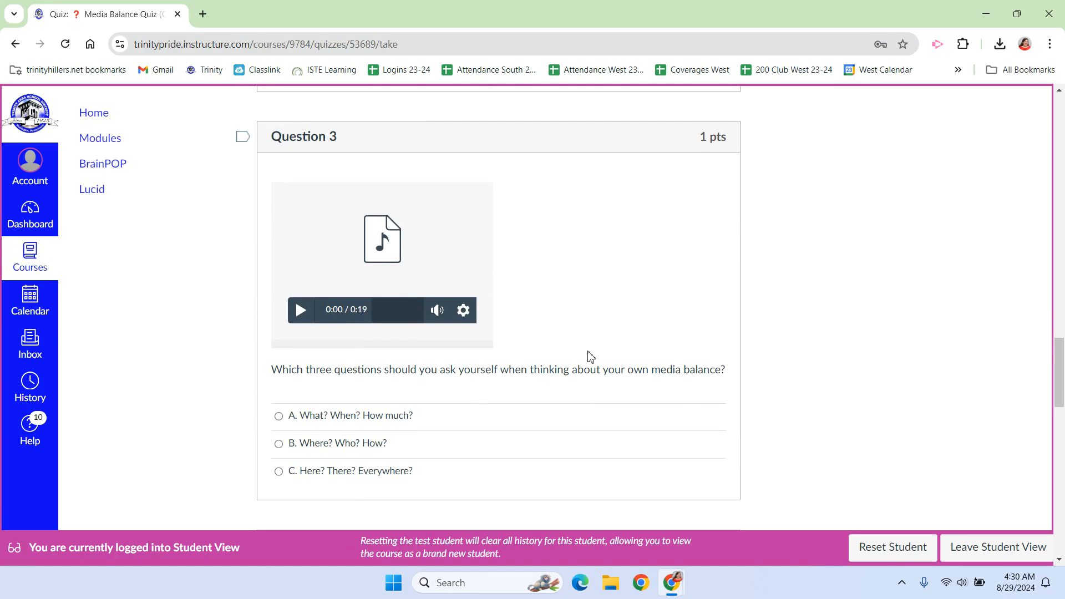
{"action": "scroll", "coordinate": [590, 356], "scroll_direction": "down", "scroll_amount": 8}
{"action": "left_click", "coordinate": [279, 451]}
{"action": "scroll", "coordinate": [546, 380], "scroll_direction": "down", "scroll_amount": 3}
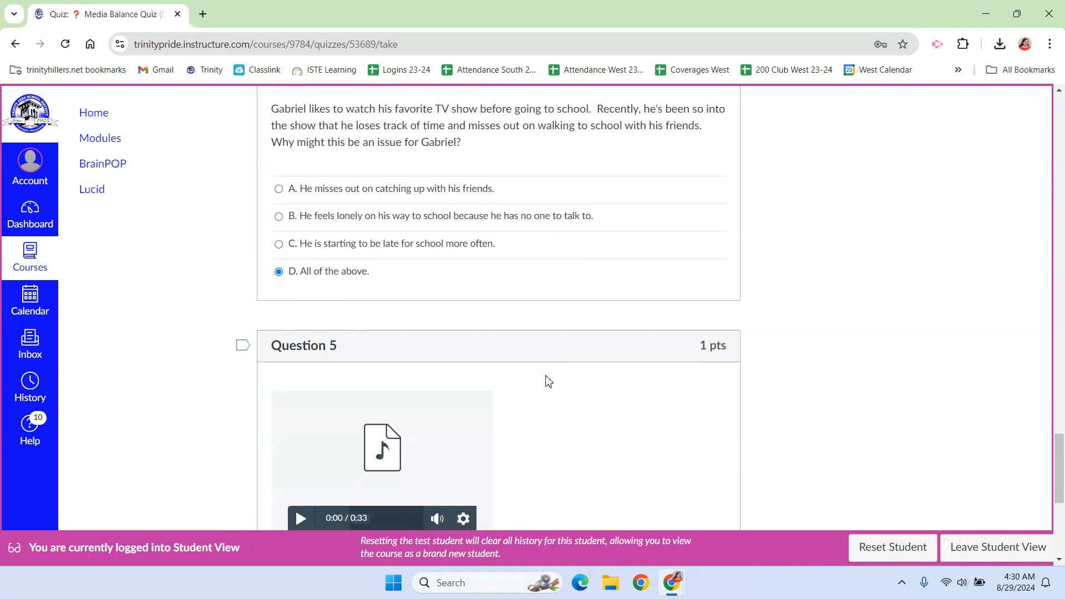
Answer Question 5 with option B, setting a limit on how much television he watches, and submit the quiz
{"action": "scroll", "coordinate": [548, 380], "scroll_direction": "down", "scroll_amount": 5}
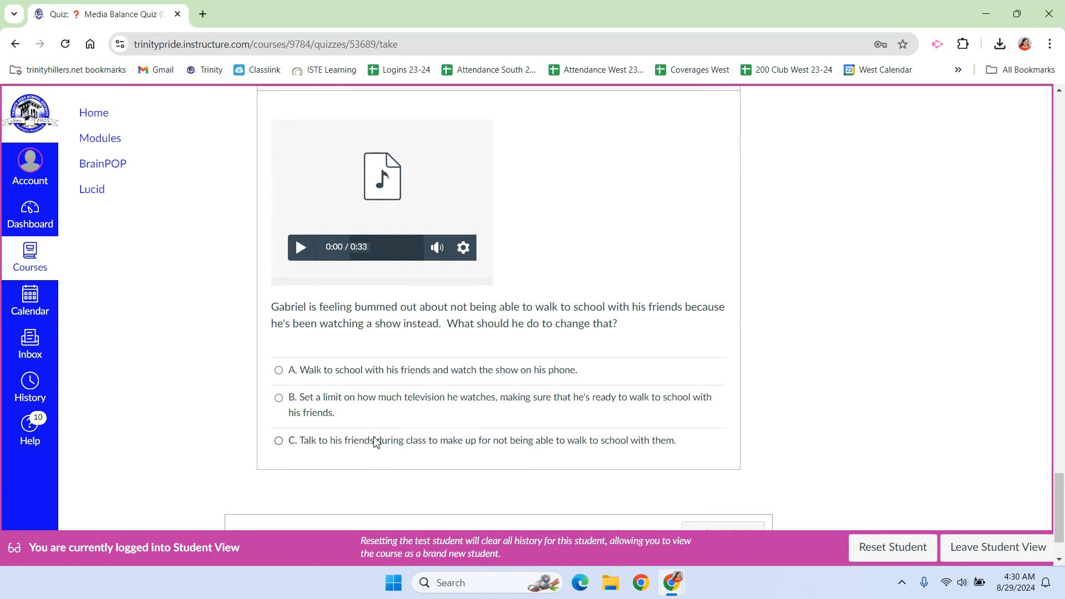
{"action": "left_click", "coordinate": [277, 398]}
{"action": "scroll", "coordinate": [758, 435], "scroll_direction": "down", "scroll_amount": 1}
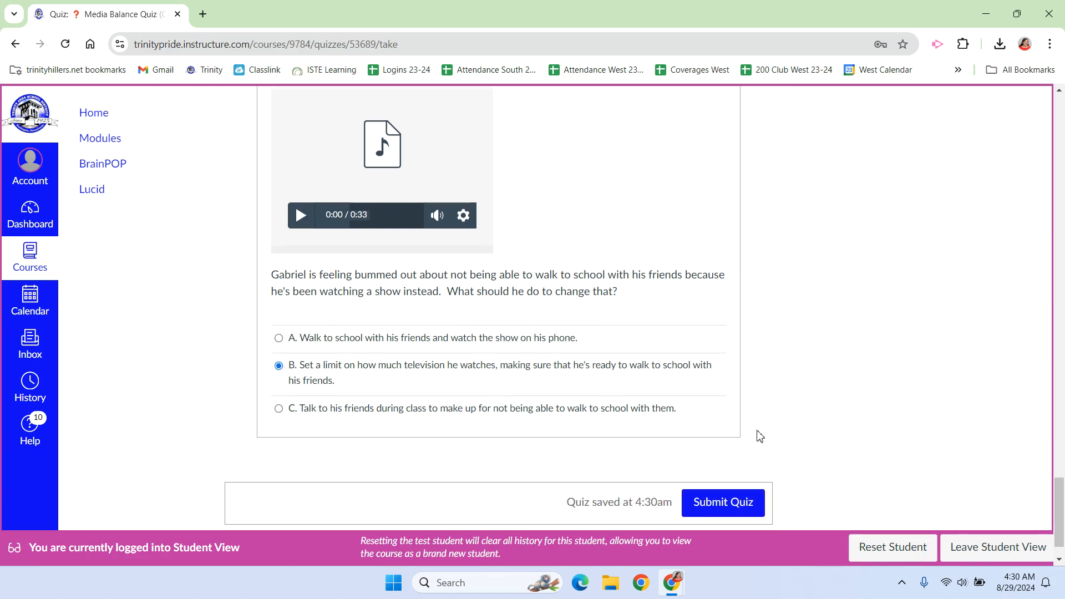
{"action": "scroll", "coordinate": [697, 381], "scroll_direction": "down", "scroll_amount": 1}
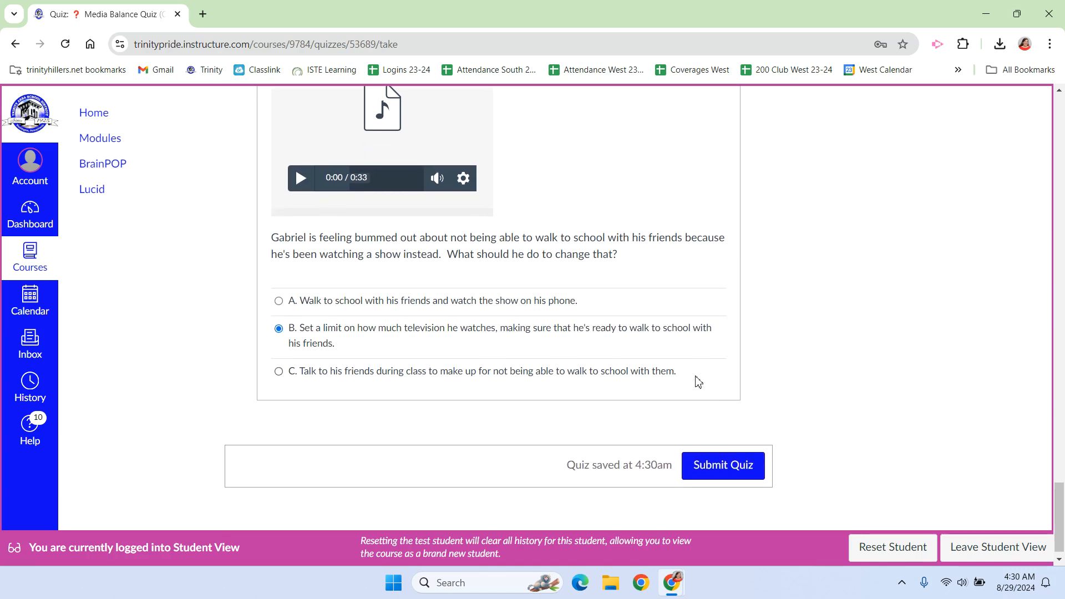
{"action": "left_click", "coordinate": [732, 472]}
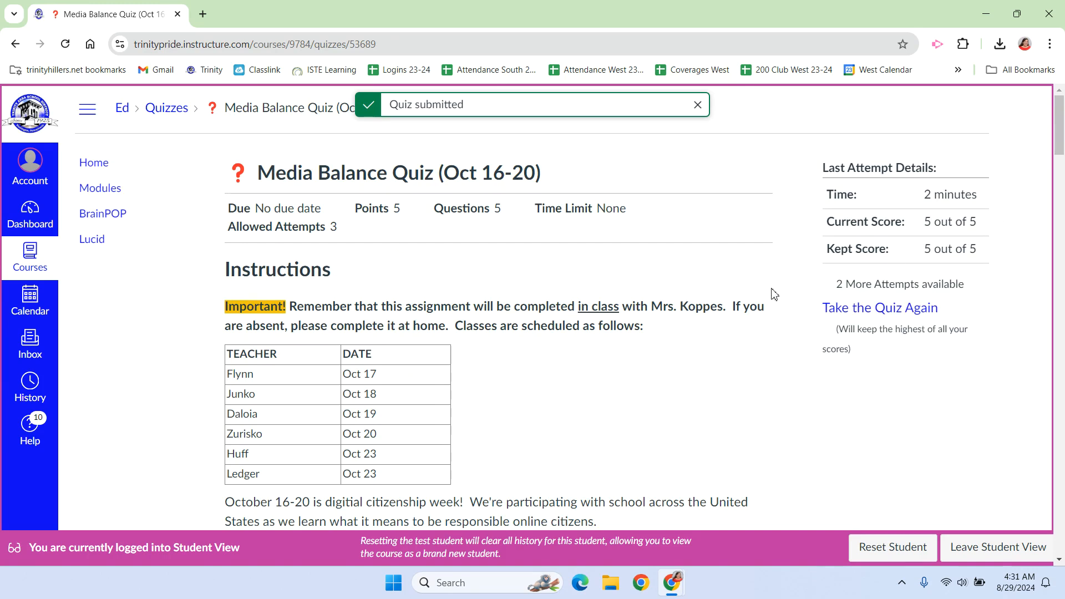
Review the submitted attempt, checking the attempt history, score and the points given for each question
{"action": "scroll", "coordinate": [774, 294], "scroll_direction": "down", "scroll_amount": 2}
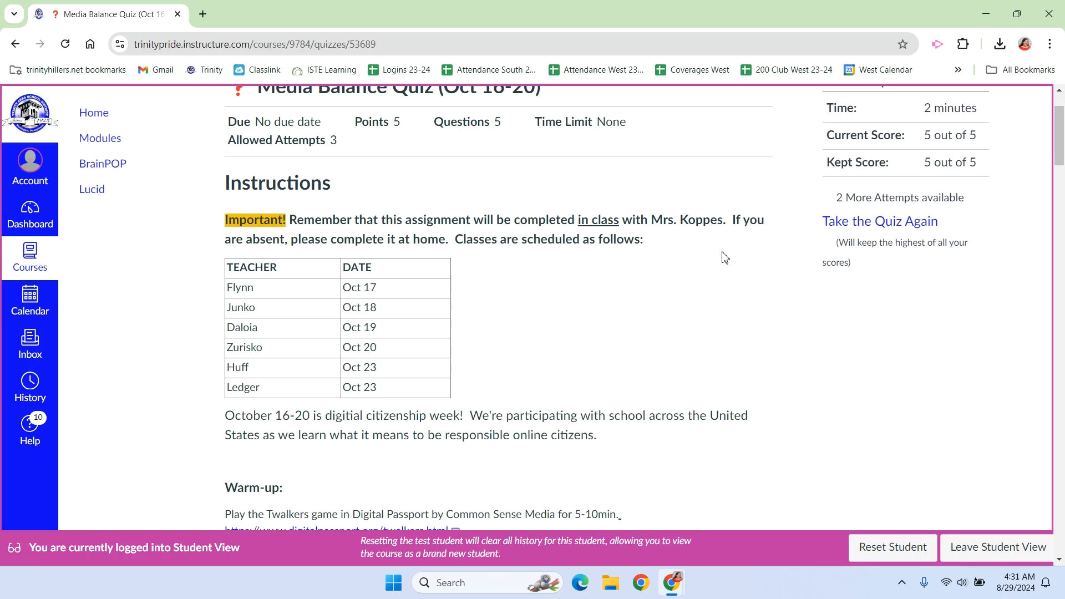
{"action": "scroll", "coordinate": [724, 258], "scroll_direction": "down", "scroll_amount": 14}
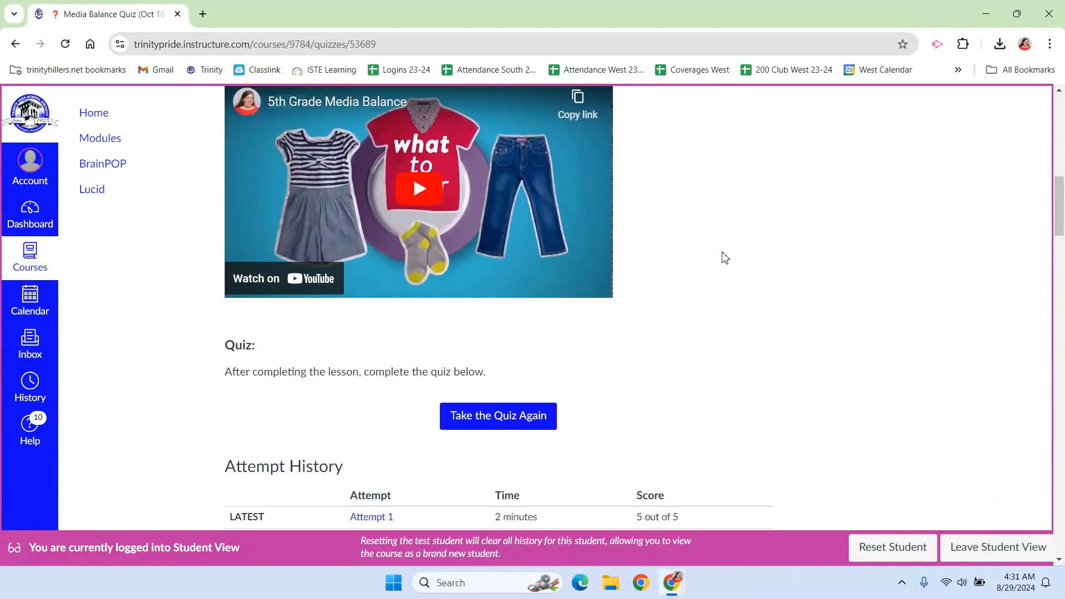
{"action": "scroll", "coordinate": [724, 257], "scroll_direction": "down", "scroll_amount": 5}
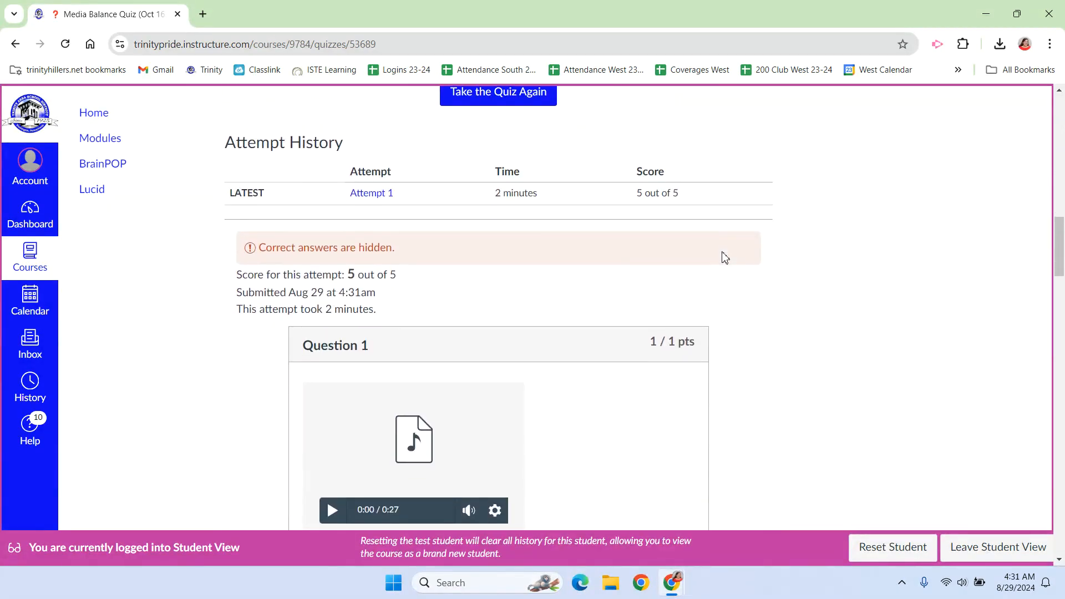
{"action": "scroll", "coordinate": [724, 257], "scroll_direction": "down", "scroll_amount": 10}
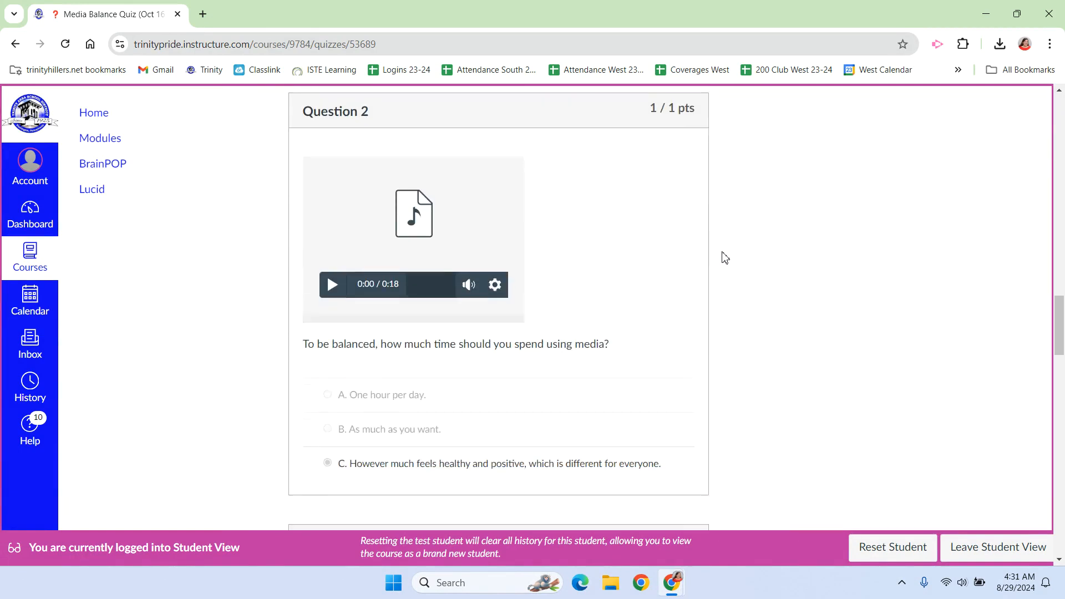
{"action": "scroll", "coordinate": [725, 257], "scroll_direction": "down", "scroll_amount": 9}
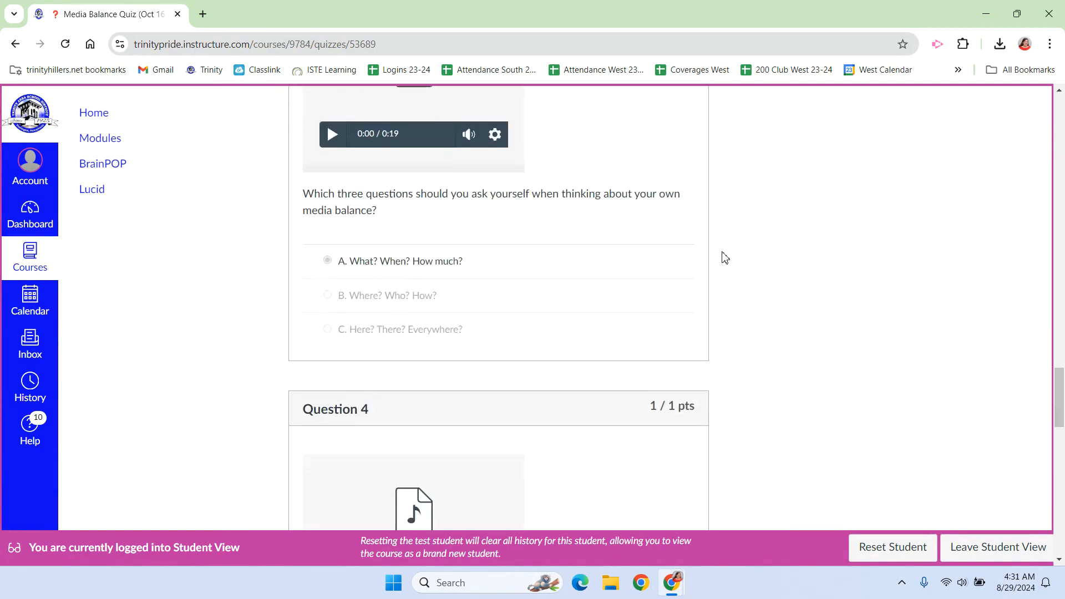
{"action": "scroll", "coordinate": [724, 257], "scroll_direction": "down", "scroll_amount": 2}
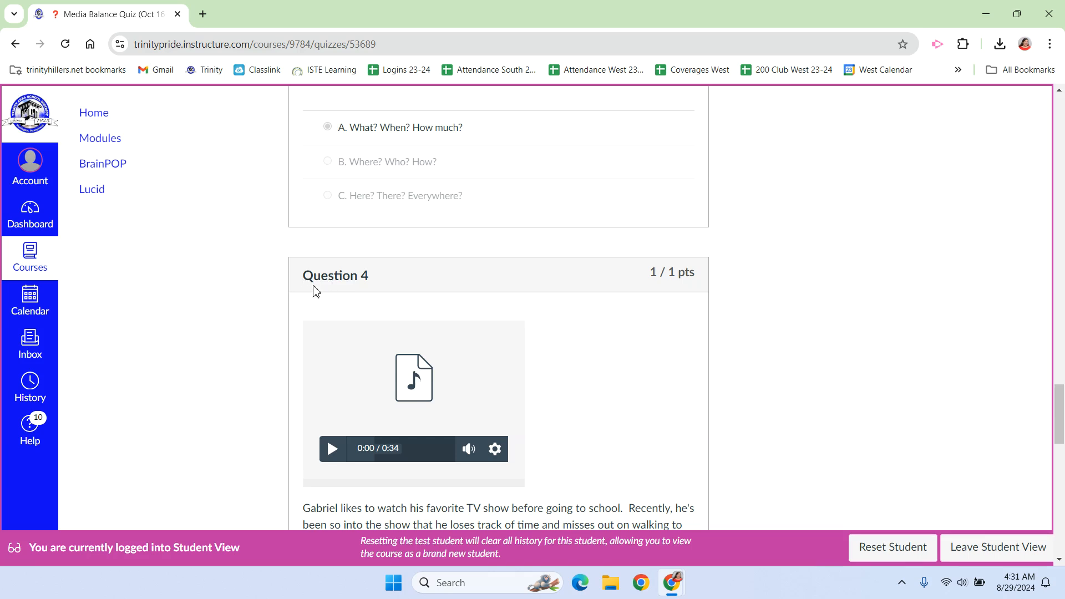
{"action": "scroll", "coordinate": [554, 302], "scroll_direction": "down", "scroll_amount": 2}
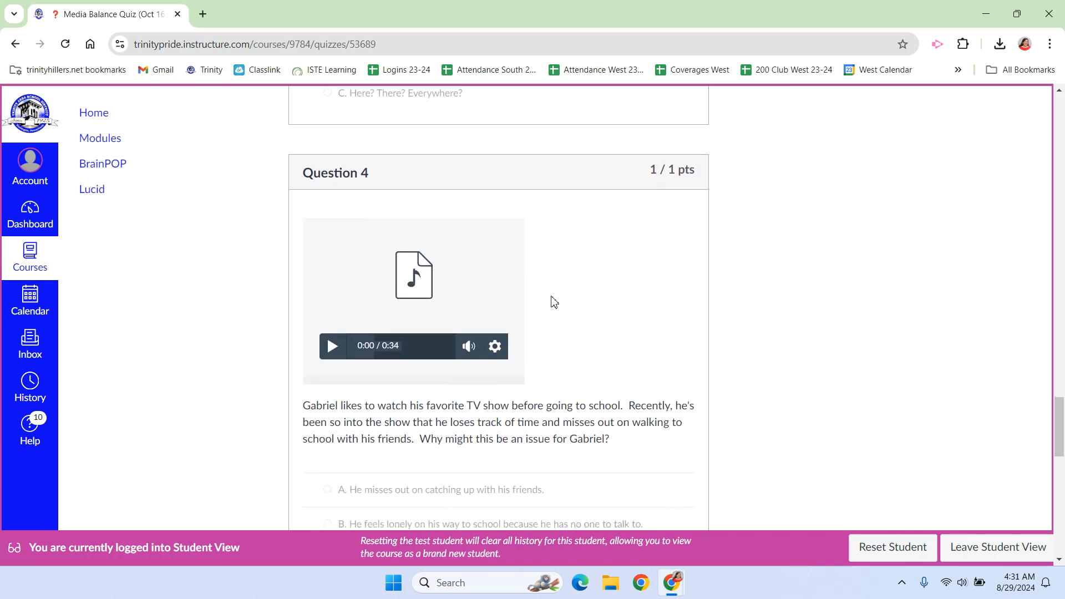
{"action": "scroll", "coordinate": [554, 302], "scroll_direction": "down", "scroll_amount": 4}
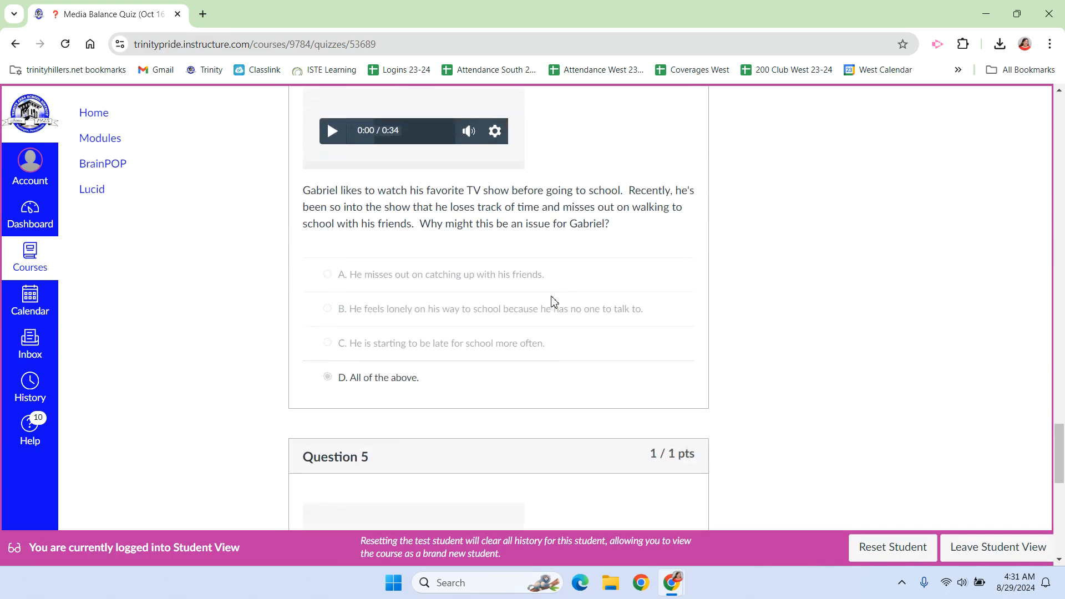
{"action": "scroll", "coordinate": [554, 302], "scroll_direction": "down", "scroll_amount": 5}
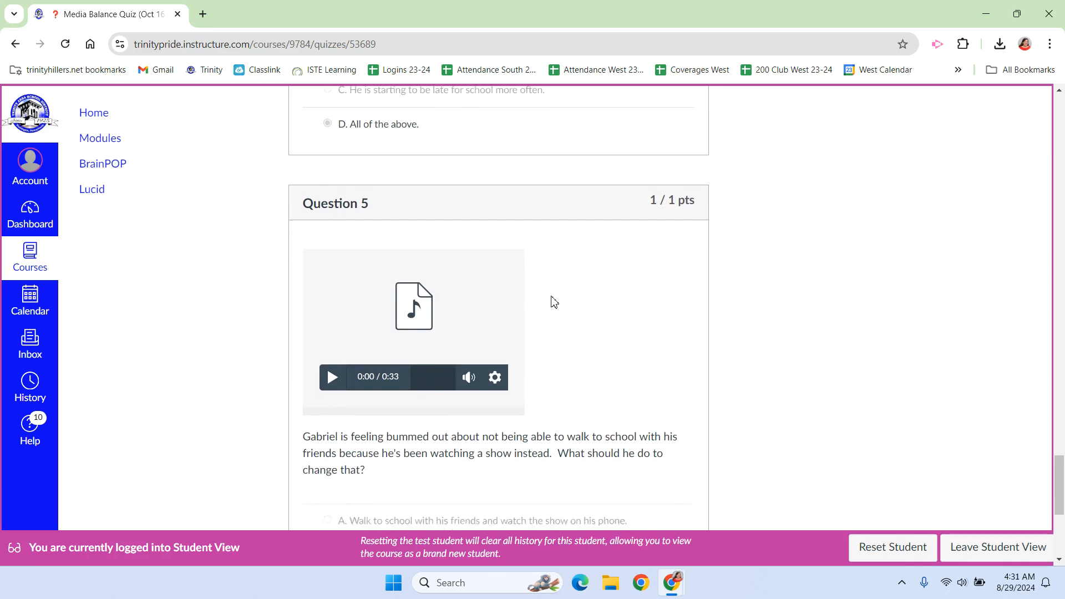
Start another attempt at the Media Balance Quiz and submit the access code
{"action": "scroll", "coordinate": [553, 302], "scroll_direction": "up", "scroll_amount": 20}
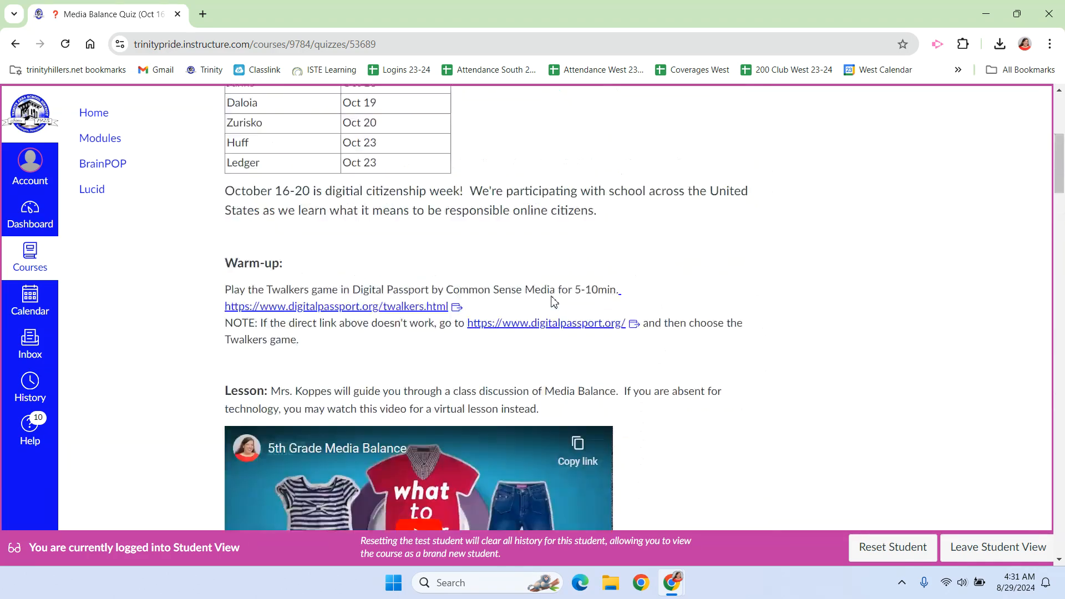
{"action": "scroll", "coordinate": [553, 303], "scroll_direction": "up", "scroll_amount": 6}
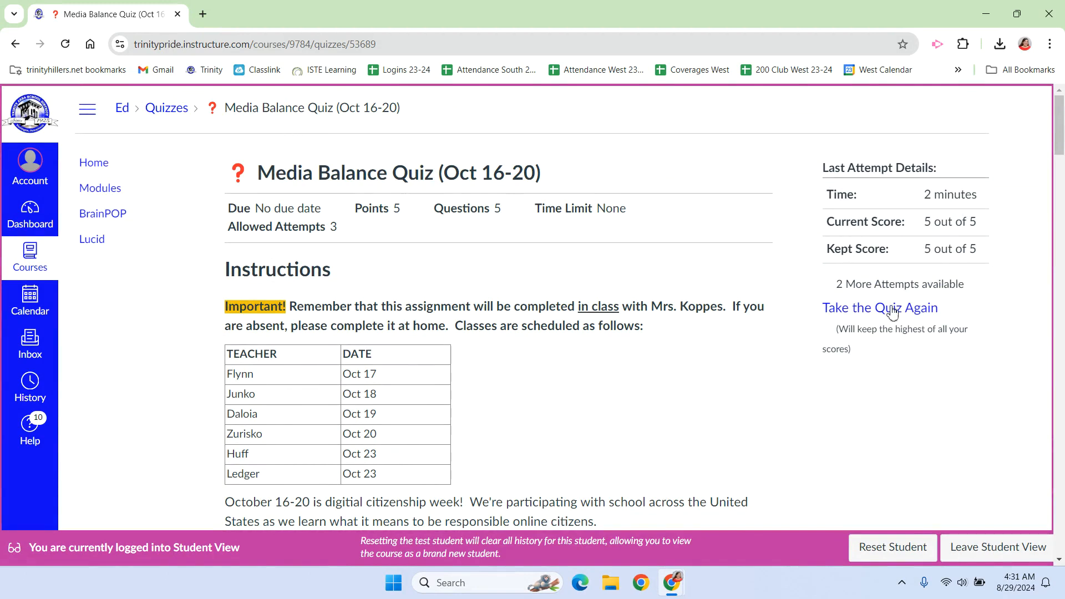
{"action": "left_click", "coordinate": [871, 320]}
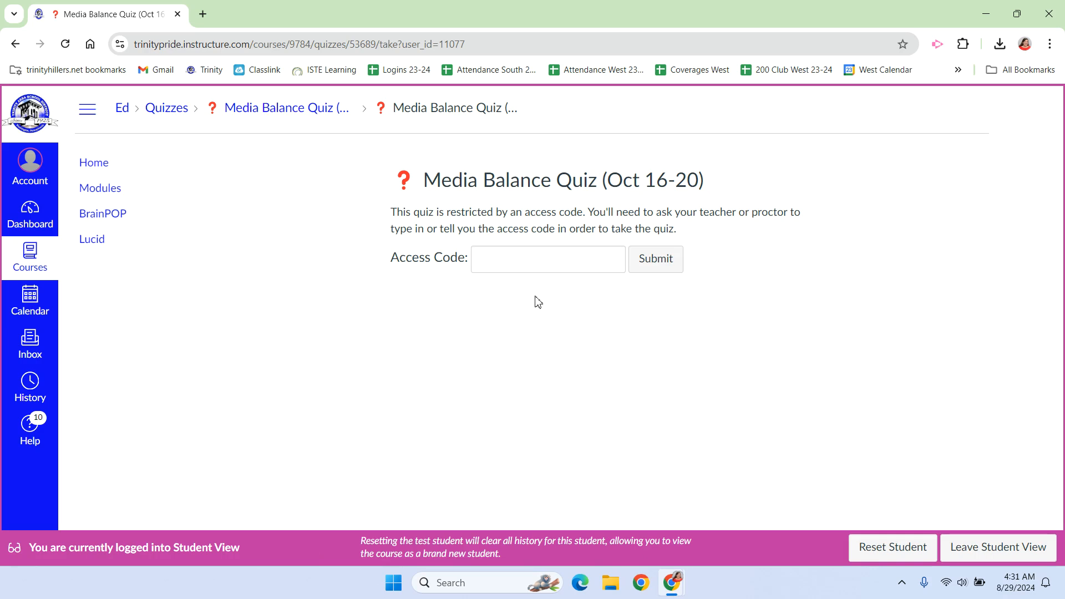
{"action": "left_click", "coordinate": [527, 272]}
{"action": "type", "text": "•••"}
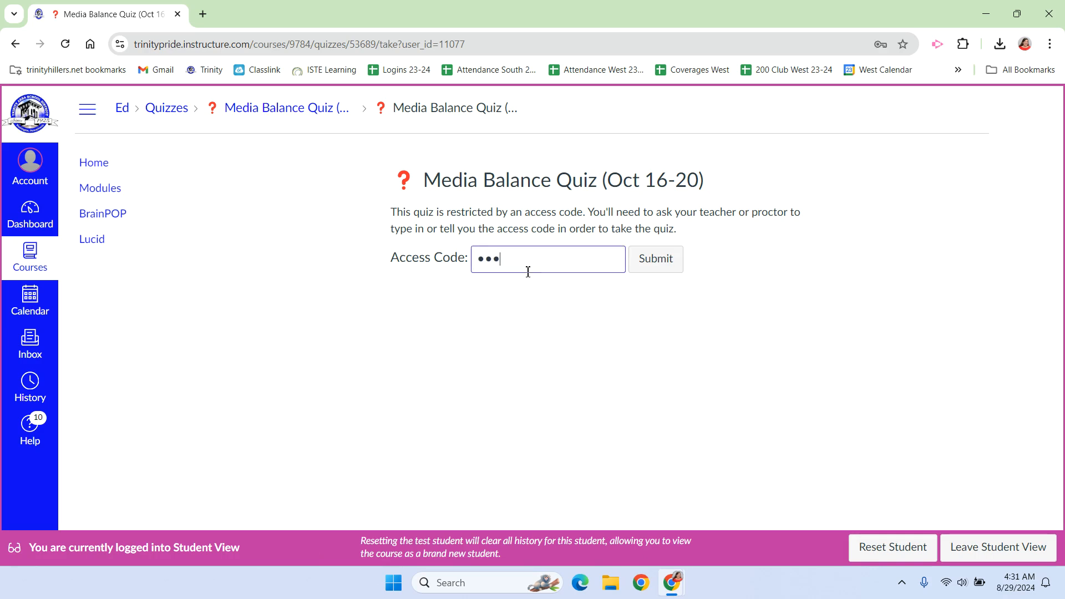
{"action": "left_click", "coordinate": [661, 258]}
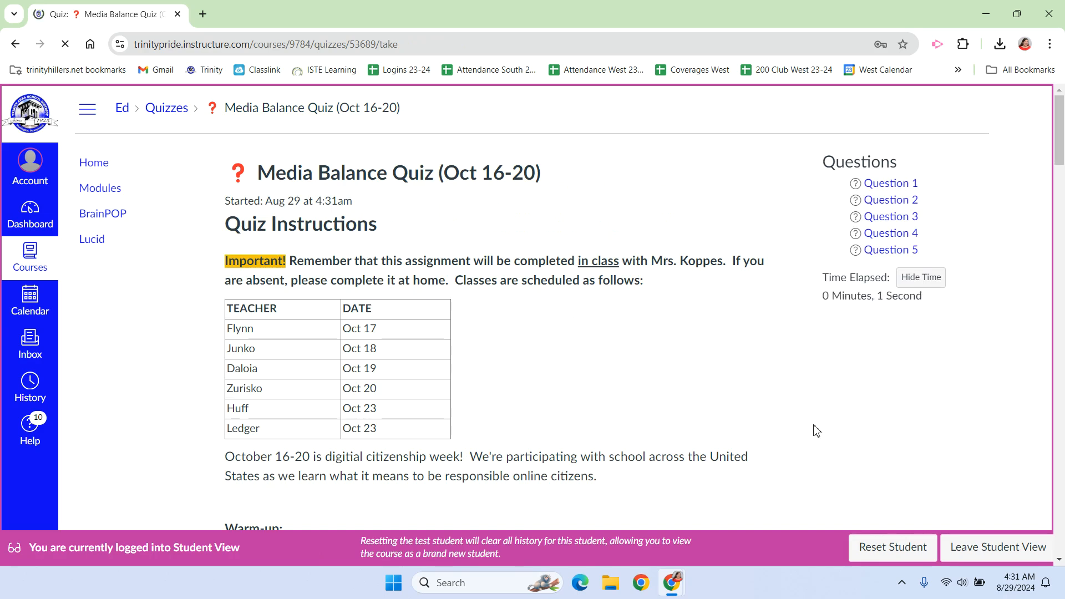
Leave Student View and return to the teacher's view of the quiz
{"action": "left_click", "coordinate": [969, 547]}
{"action": "left_click", "coordinate": [588, 138]}
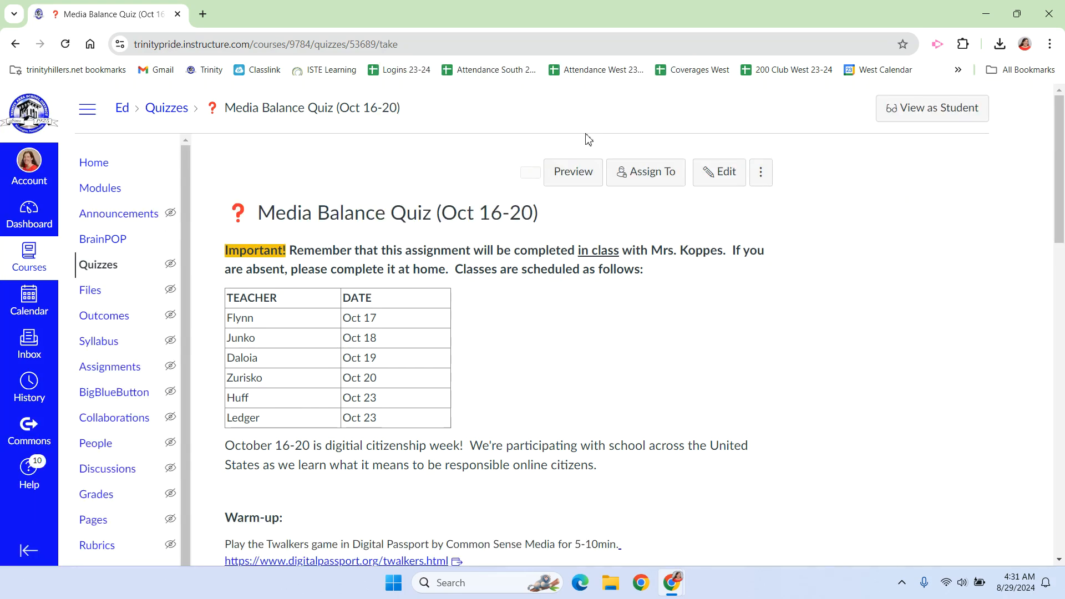
Create a new quiz named Ed Tech Day Quiz in the 4th Nine Weeks module on the course's Modules page
{"action": "scroll", "coordinate": [1016, 294], "scroll_direction": "down", "scroll_amount": 3}
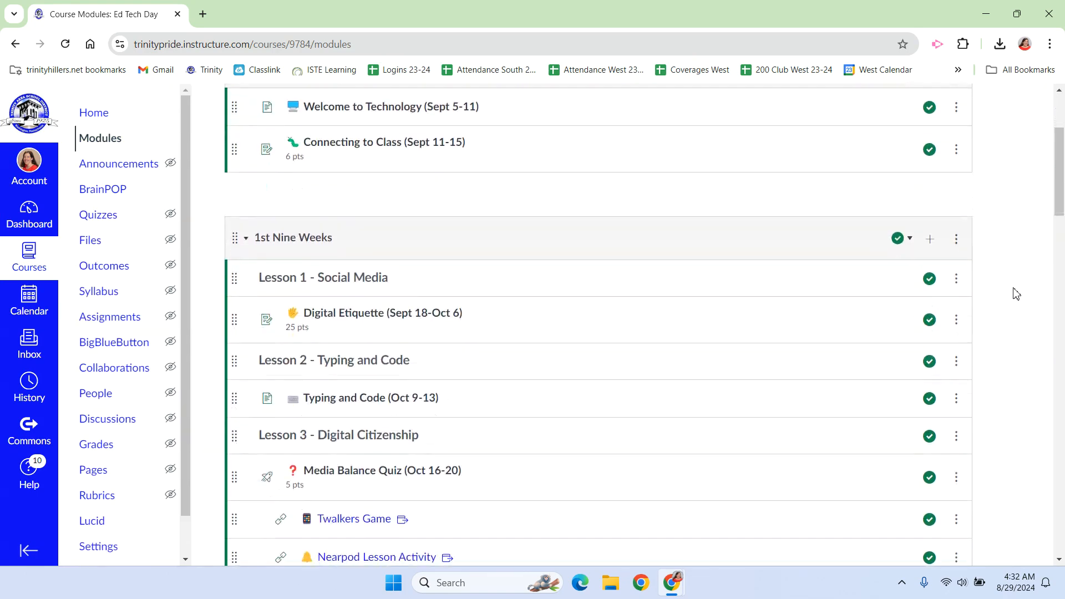
{"action": "scroll", "coordinate": [1016, 294], "scroll_direction": "down", "scroll_amount": 3}
{"action": "scroll", "coordinate": [1016, 294], "scroll_direction": "down", "scroll_amount": 2}
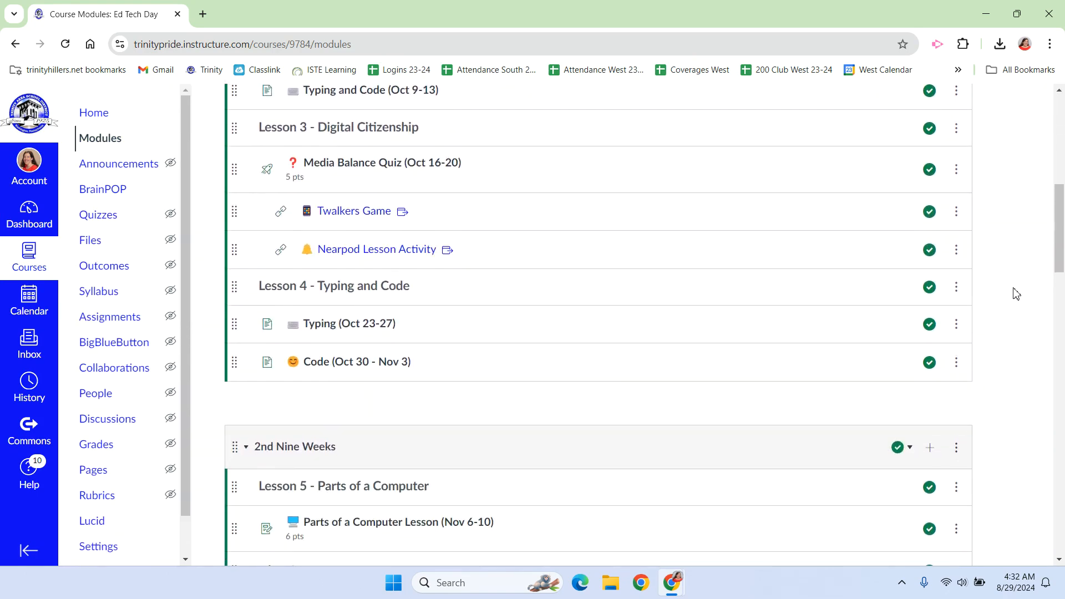
{"action": "scroll", "coordinate": [1015, 294], "scroll_direction": "down", "scroll_amount": 20}
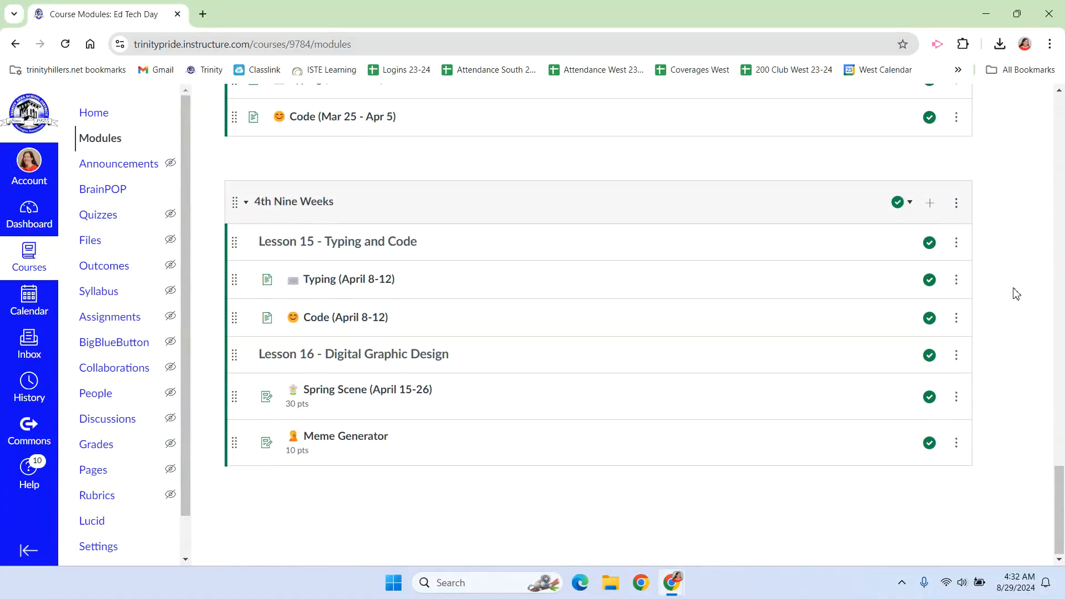
{"action": "left_click", "coordinate": [933, 206]}
{"action": "left_click", "coordinate": [420, 216]}
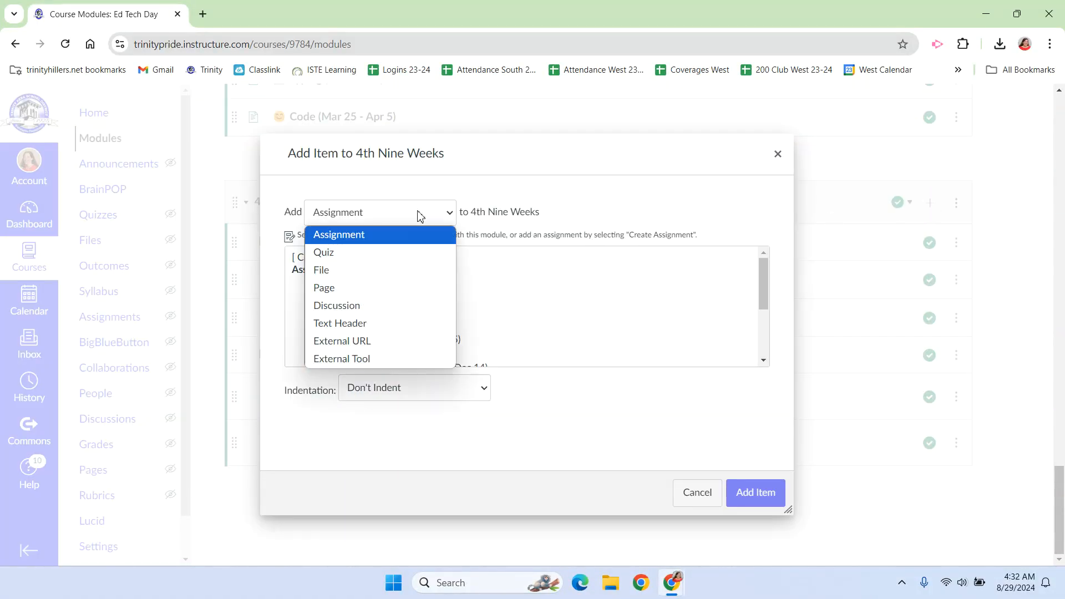
{"action": "left_click", "coordinate": [361, 259]}
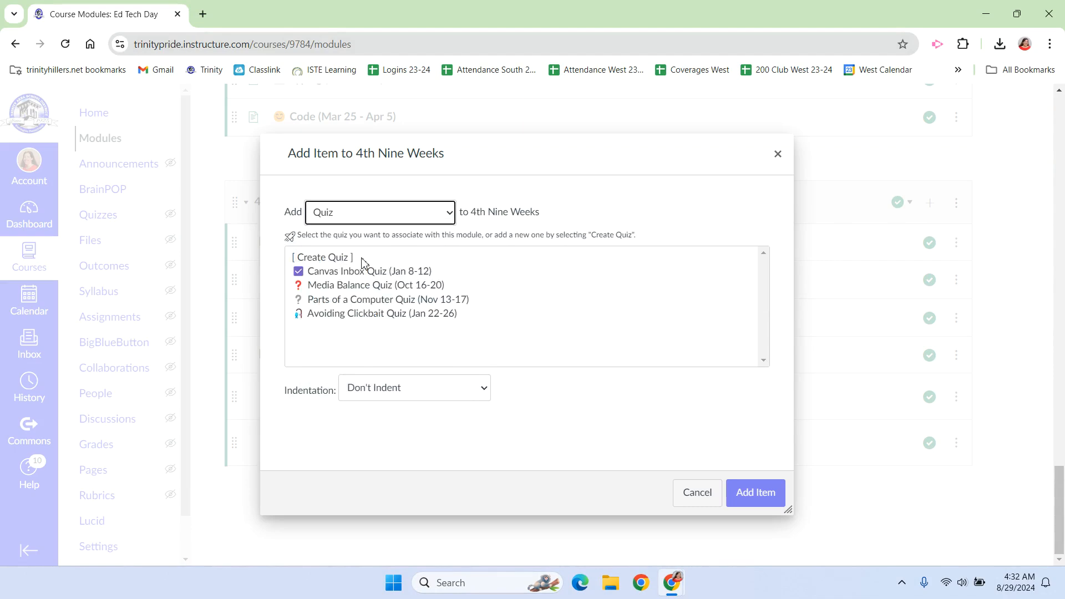
{"action": "left_click", "coordinate": [331, 259]}
{"action": "left_click", "coordinate": [388, 391]}
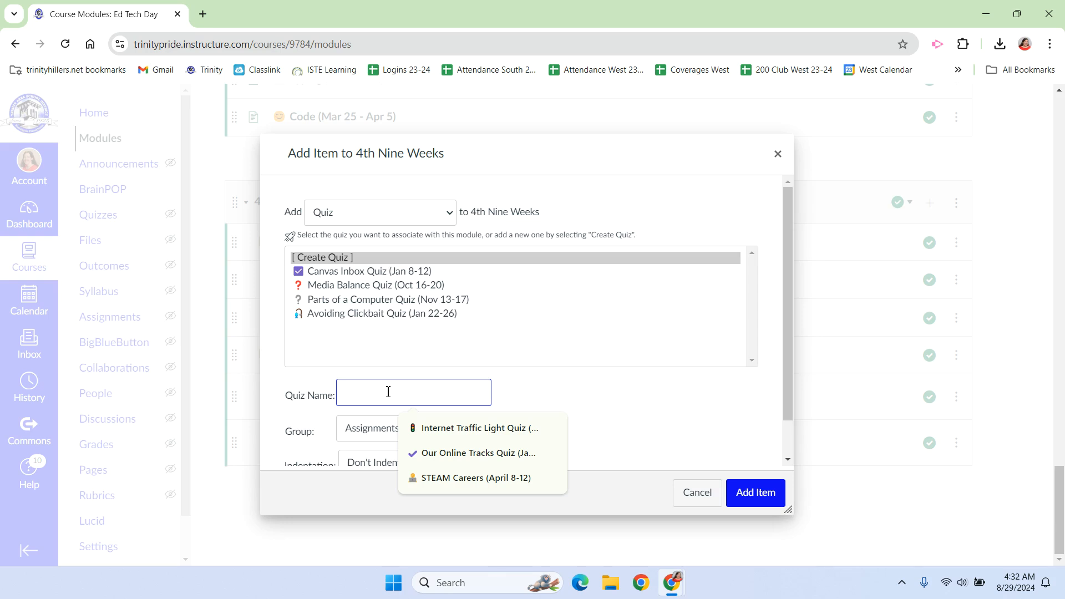
{"action": "type", "text": "Ed"}
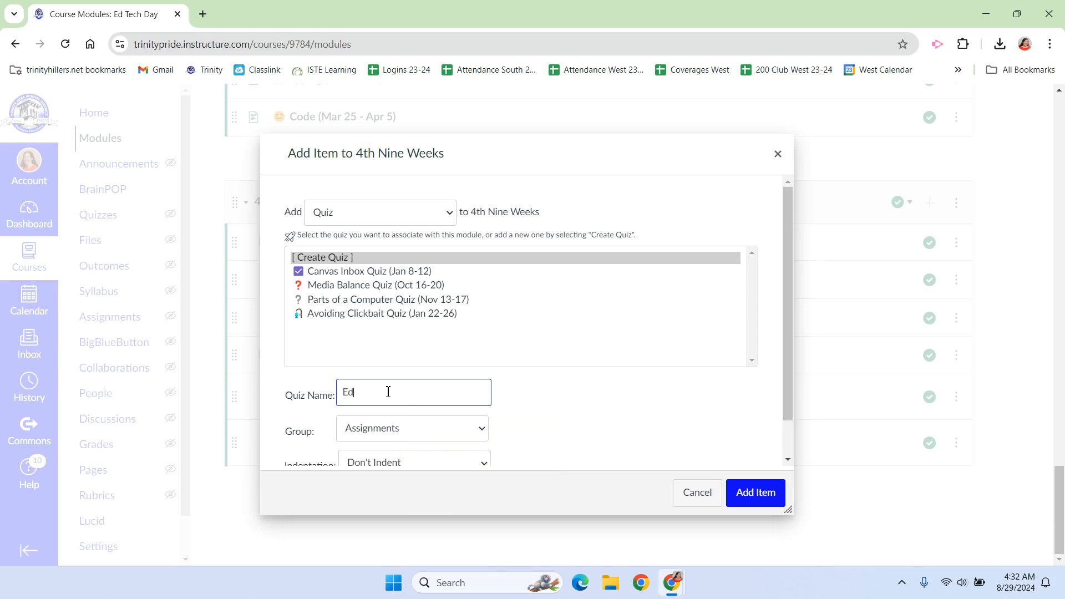
{"action": "type", "text": " Tech Day Quiz"}
{"action": "left_click", "coordinate": [760, 492]}
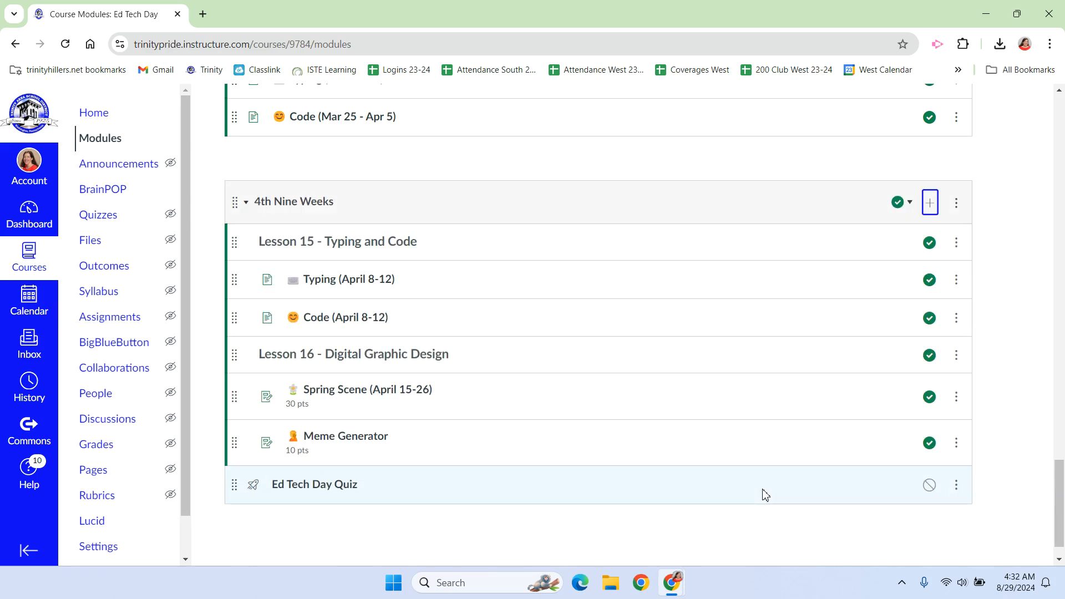
Open Ed Tech Day Quiz for editing and enter three numbered instructions: watch the video below, take the quiz, check the score and retry below 4/5 points
{"action": "left_click", "coordinate": [301, 492]}
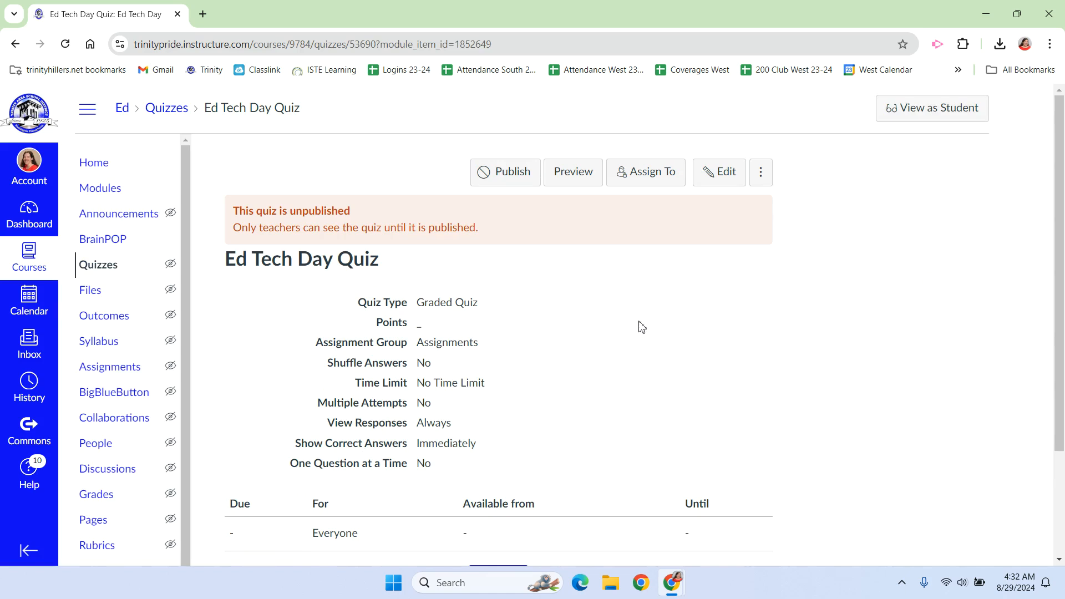
{"action": "left_click", "coordinate": [719, 173]}
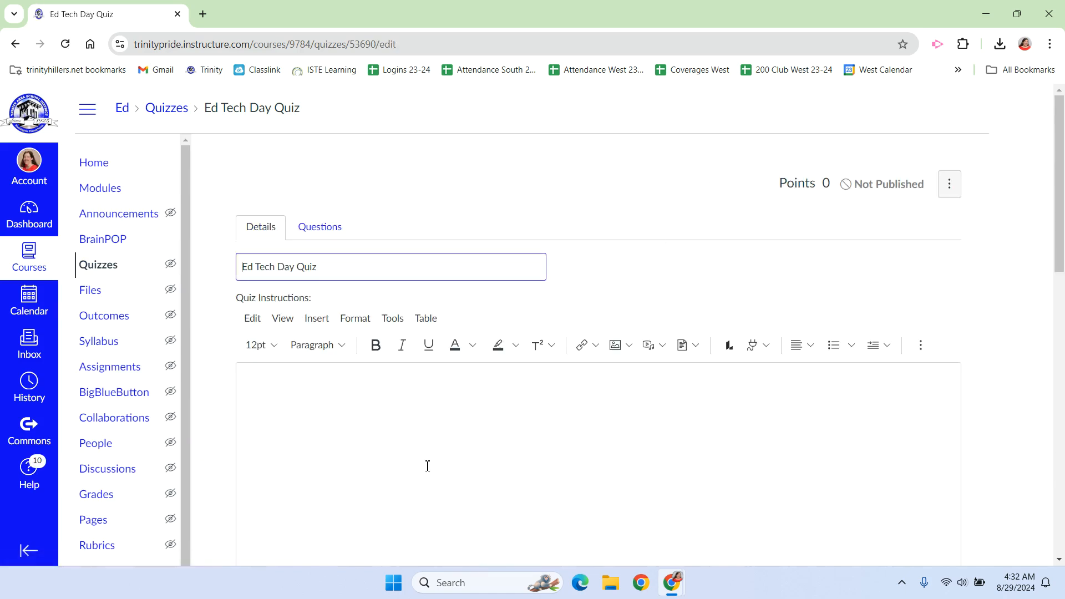
{"action": "scroll", "coordinate": [428, 466], "scroll_direction": "down", "scroll_amount": 1}
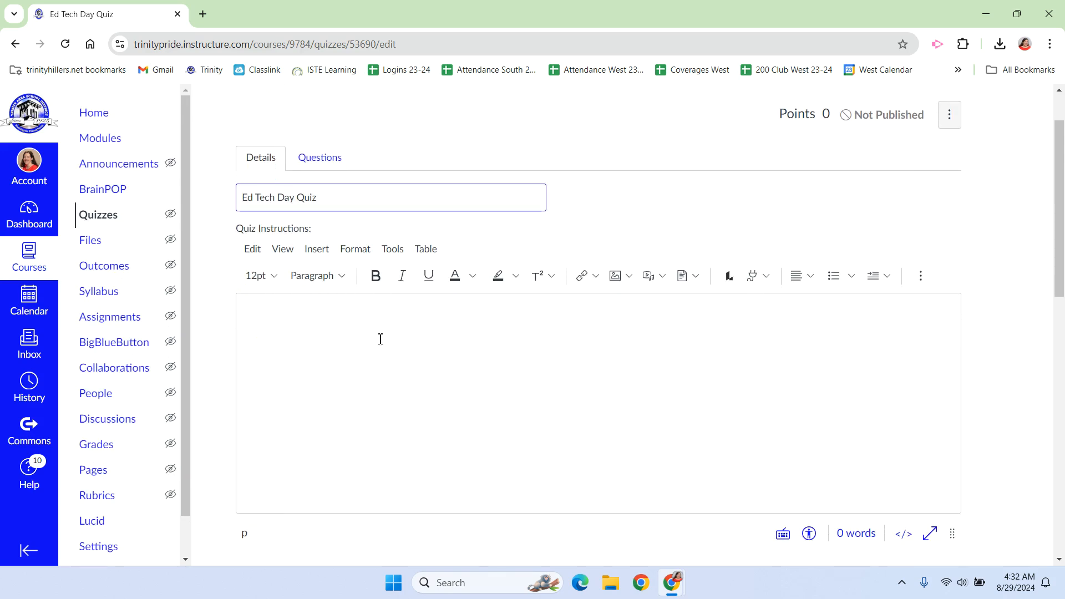
{"action": "left_click", "coordinate": [306, 327]}
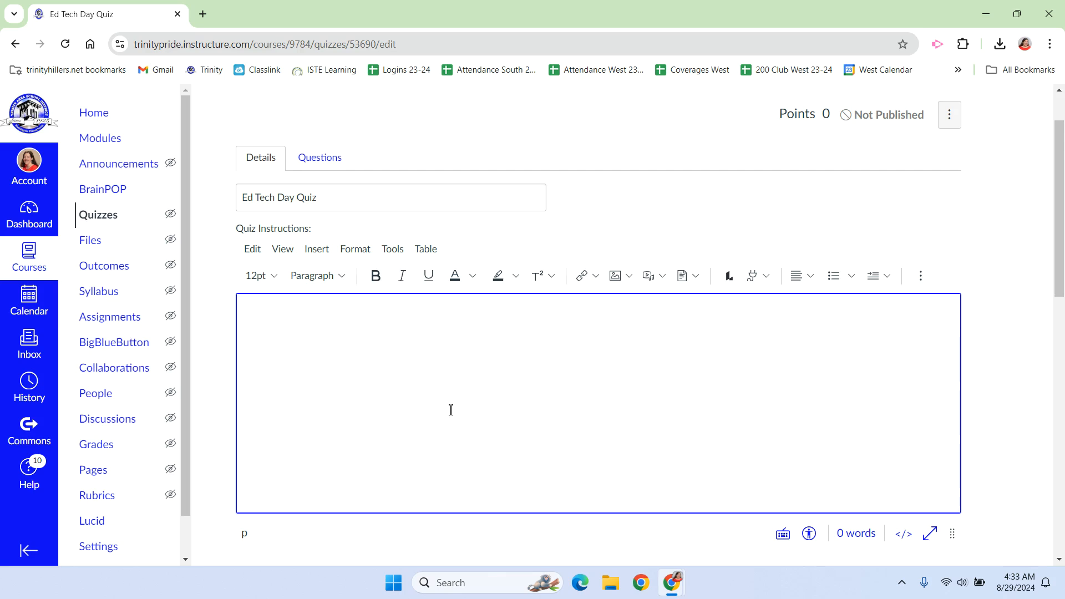
{"action": "type", "text": "1."}
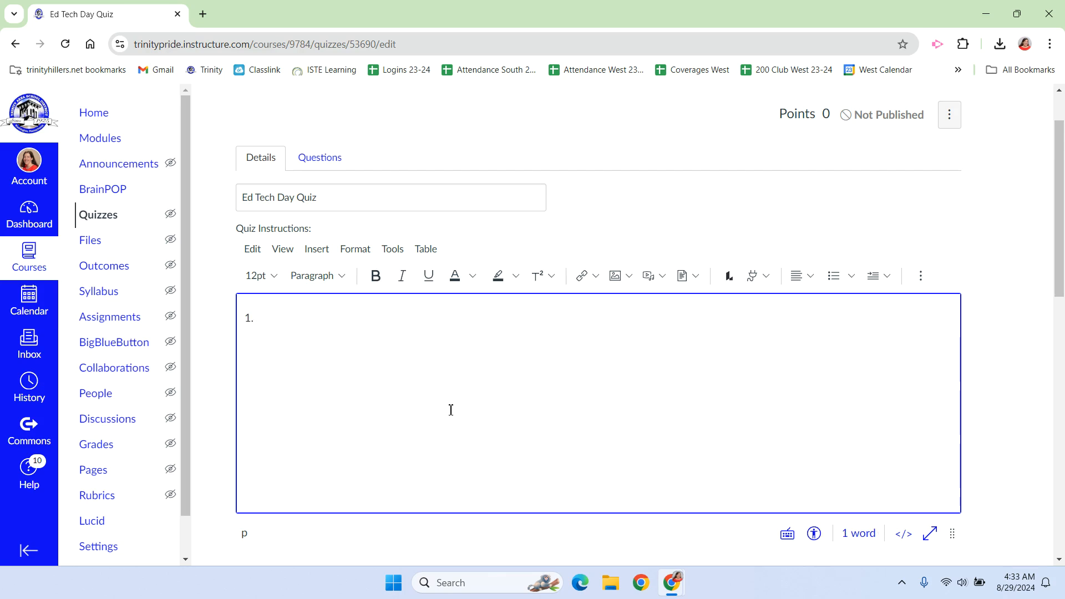
{"action": "type", "text": "Watch the video below. 2. Take the quiz. 3. Check your score. If you earned less than 4/5 points, look at what you missed and try again."}
End the third instruction with the sentence "You may have three tries."
{"action": "type", "text": "You"}
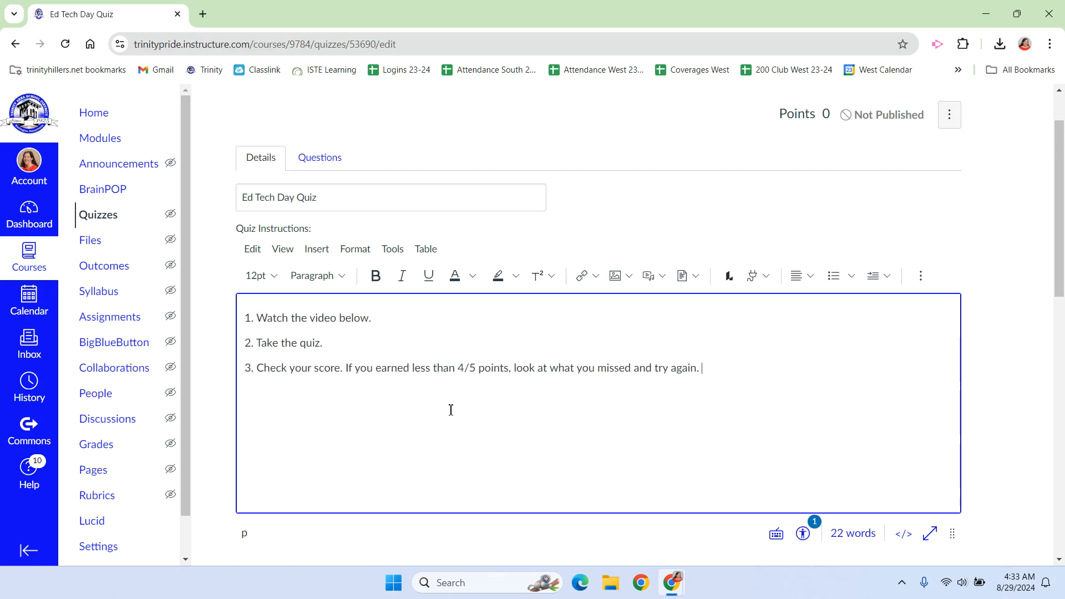
{"action": "type", "text": " may ha"}
{"action": "key", "text": "BackSpace"}
{"action": "key", "text": "BackSpace"}
{"action": "type", "text": "may have three tri"}
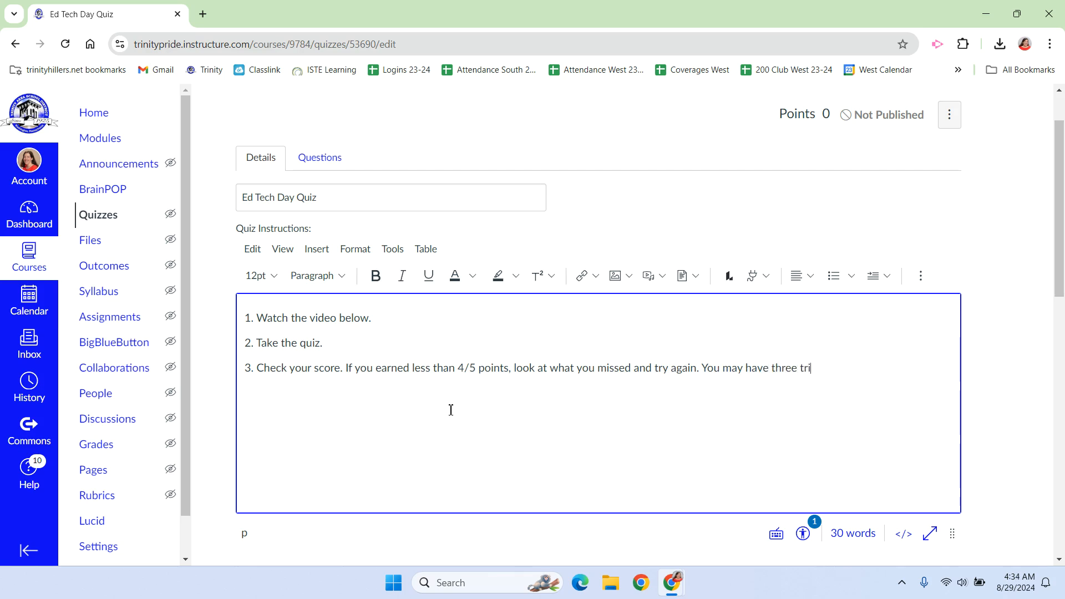
{"action": "type", "text": "es."}
Examine the available quiz types, leaving the quiz as a Graded Quiz
{"action": "scroll", "coordinate": [574, 348], "scroll_direction": "down", "scroll_amount": 1}
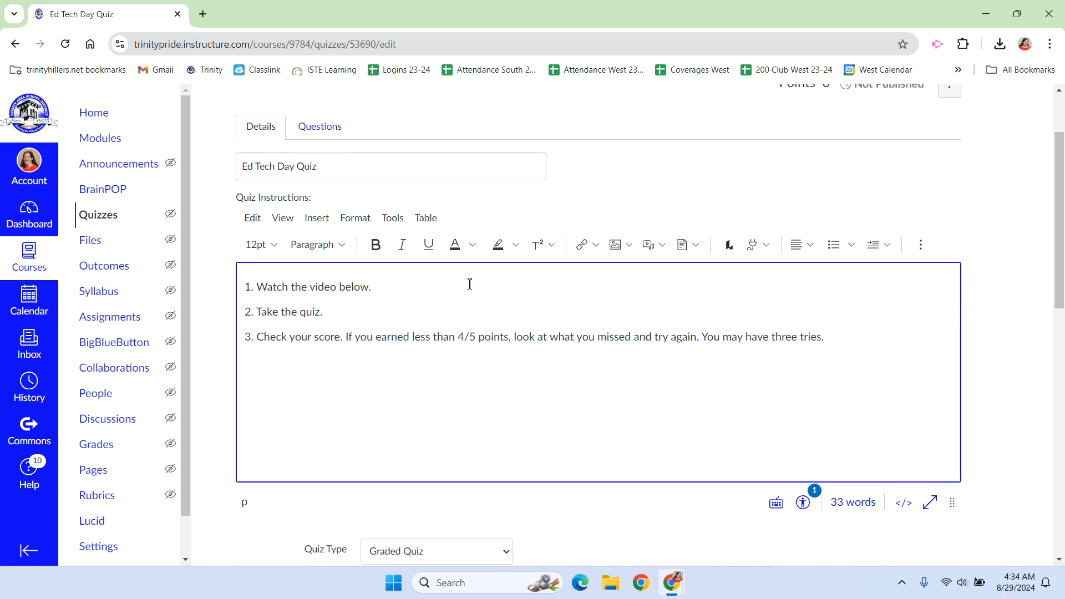
{"action": "scroll", "coordinate": [469, 284], "scroll_direction": "down", "scroll_amount": 2}
{"action": "scroll", "coordinate": [470, 284], "scroll_direction": "up", "scroll_amount": 2}
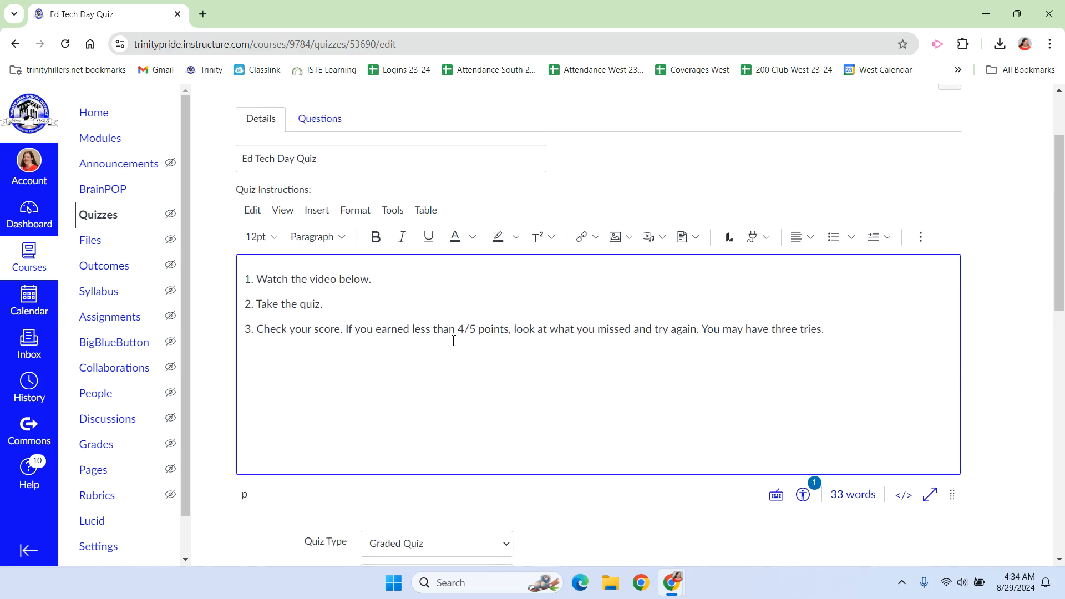
{"action": "scroll", "coordinate": [451, 361], "scroll_direction": "down", "scroll_amount": 4}
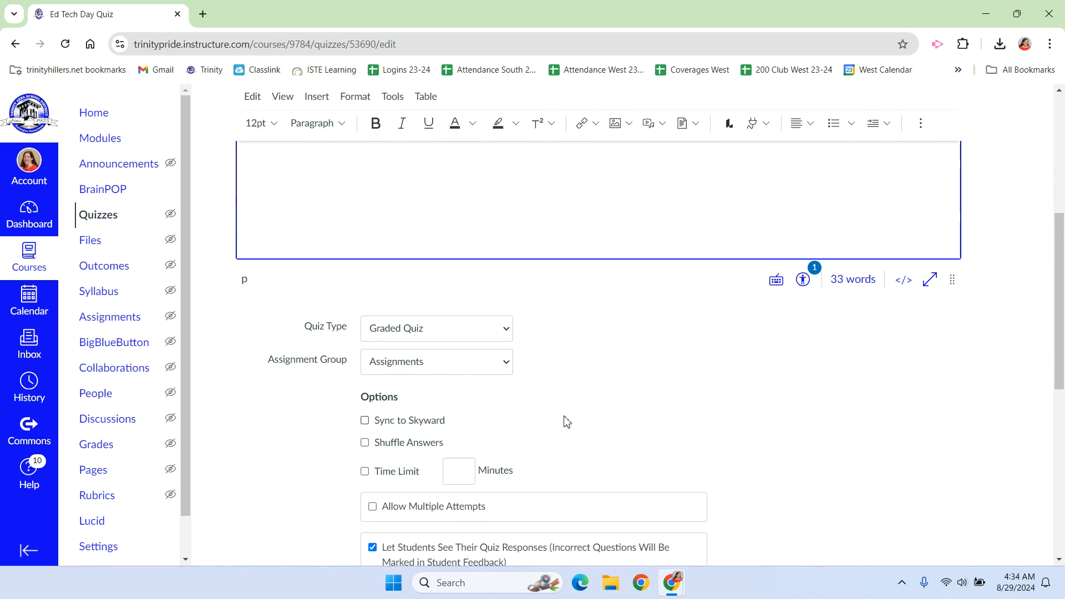
{"action": "left_click", "coordinate": [504, 338]}
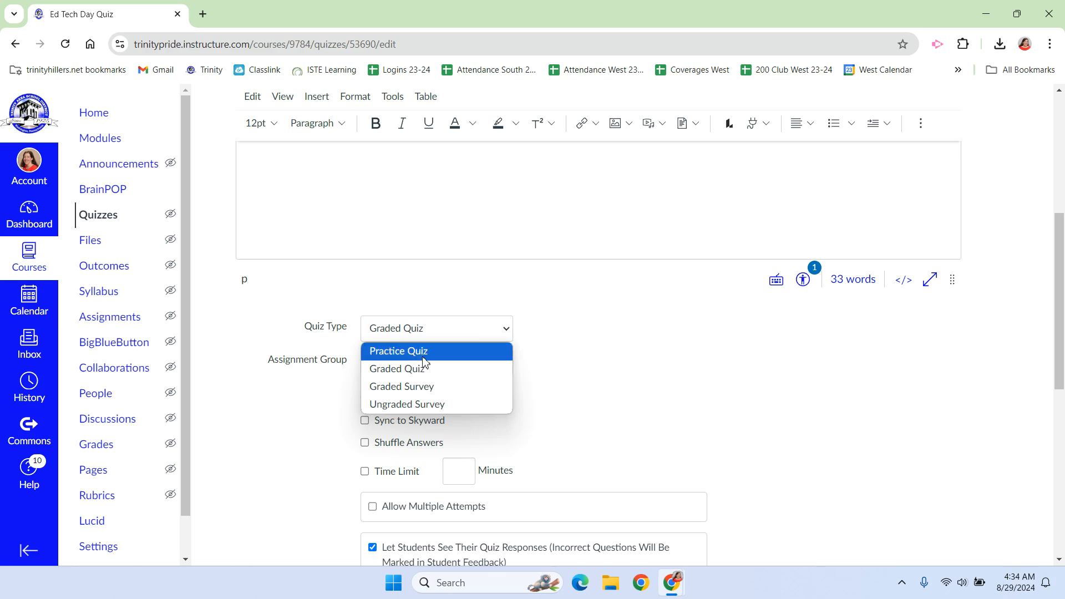
{"action": "left_click", "coordinate": [636, 370]}
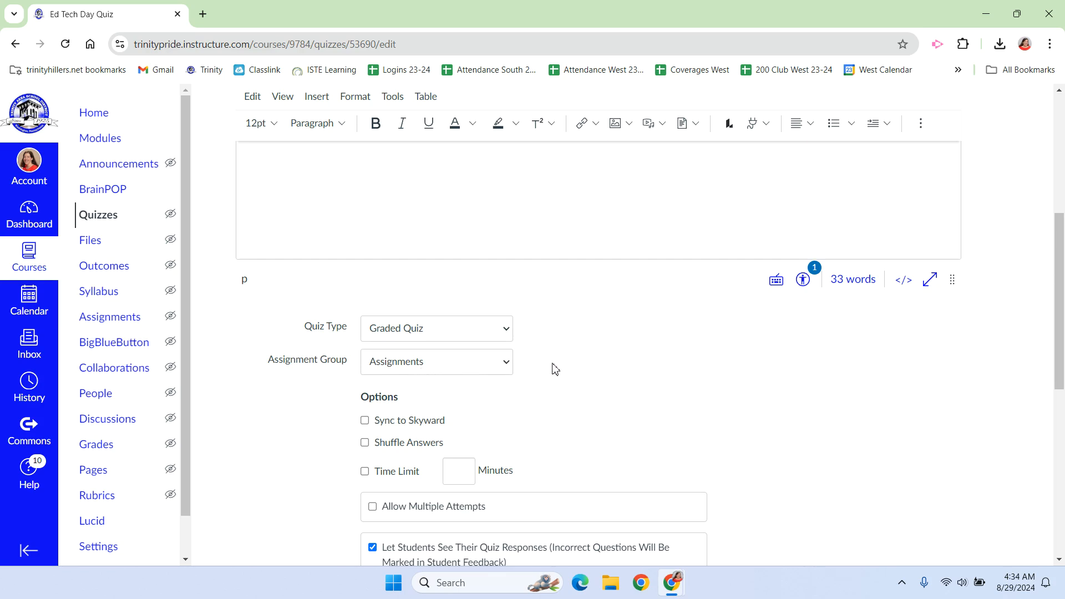
Allow multiple attempts limited to 3, and check the score-to-keep choices while leaving it on Highest
{"action": "scroll", "coordinate": [554, 368], "scroll_direction": "down", "scroll_amount": 2}
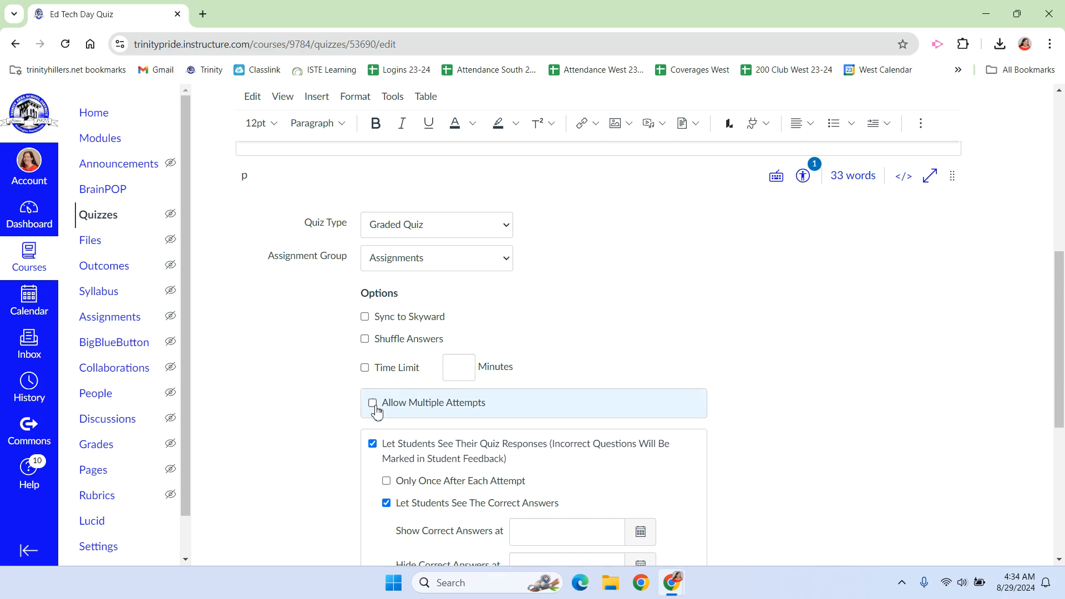
{"action": "left_click", "coordinate": [372, 403]}
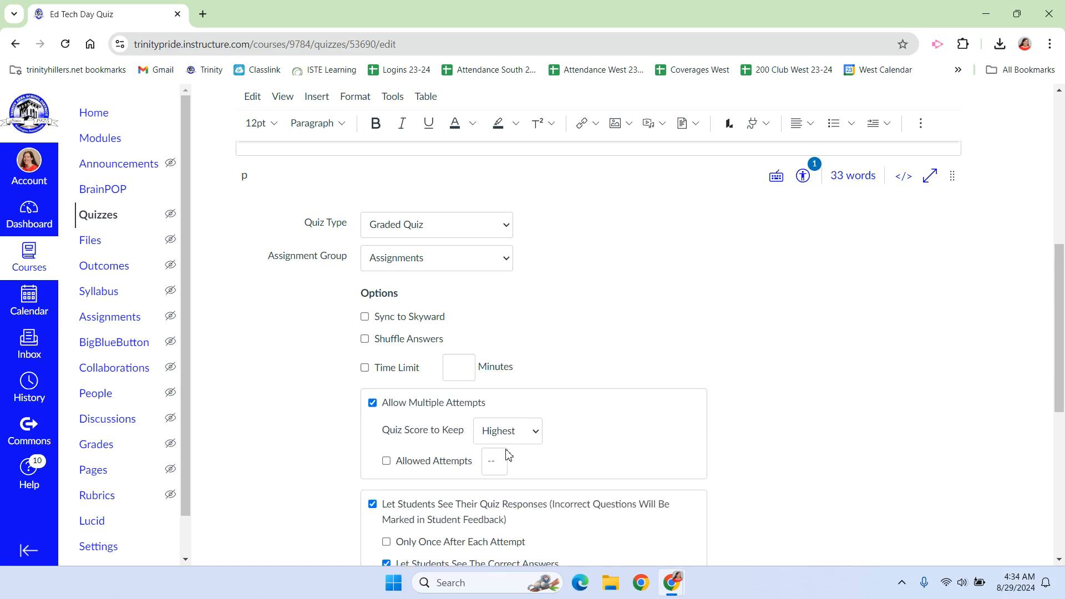
{"action": "left_click", "coordinate": [386, 461]}
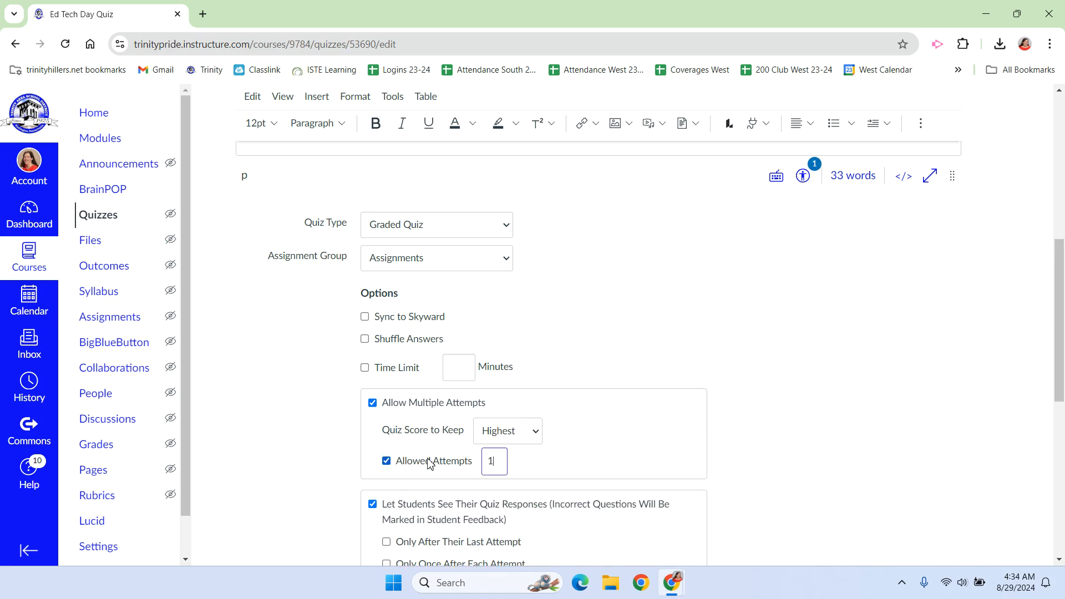
{"action": "key", "text": "BackSpace"}
{"action": "type", "text": "3"}
{"action": "left_click", "coordinate": [523, 435]}
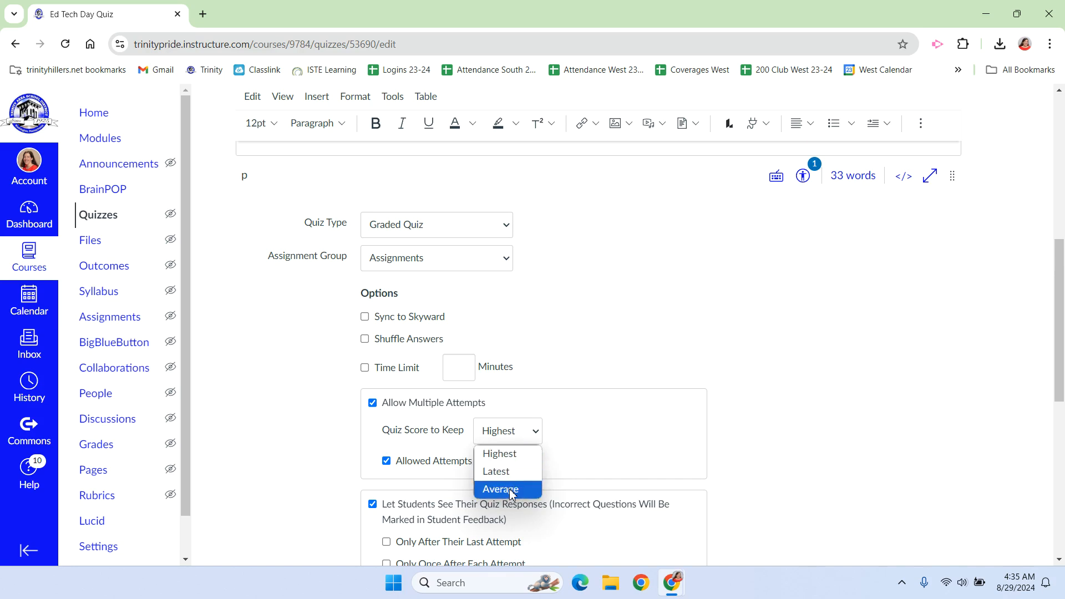
{"action": "left_click", "coordinate": [634, 348]}
Turn on answer shuffling and let students see the correct answers only after their last attempt
{"action": "scroll", "coordinate": [634, 391], "scroll_direction": "down", "scroll_amount": 3}
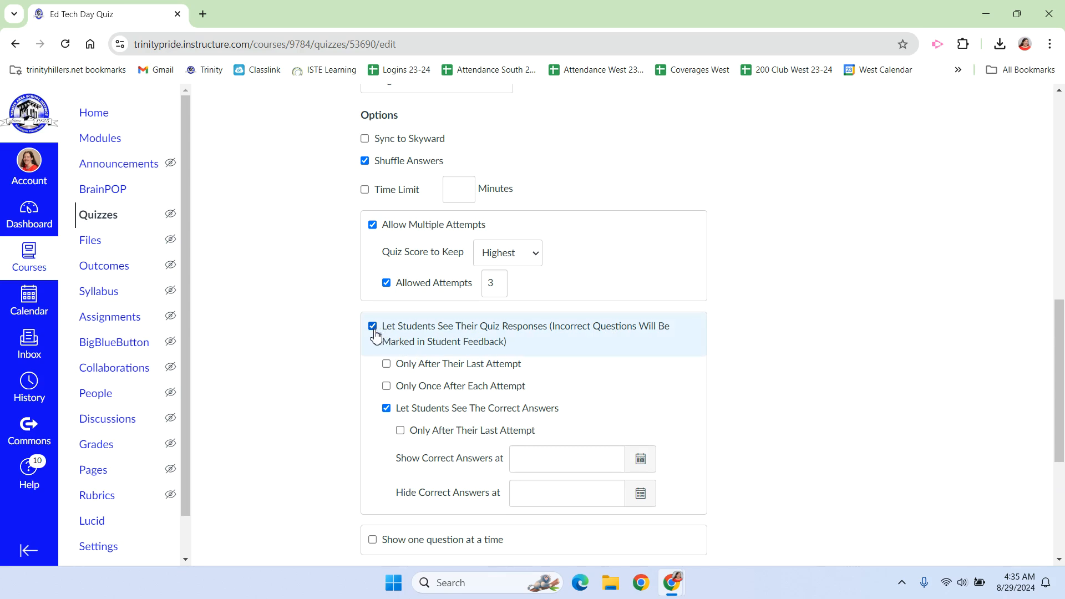
{"action": "left_click", "coordinate": [402, 432]}
{"action": "scroll", "coordinate": [501, 355], "scroll_direction": "down", "scroll_amount": 2}
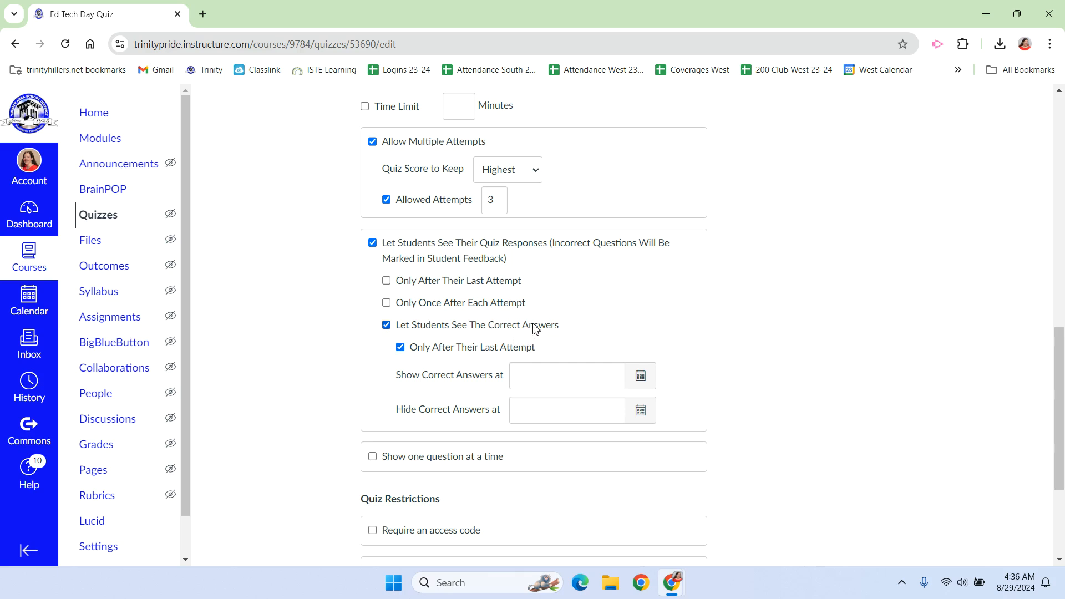
Require an access code for the quiz, enter the access code, and save the quiz without publishing it
{"action": "scroll", "coordinate": [835, 314], "scroll_direction": "down", "scroll_amount": 2}
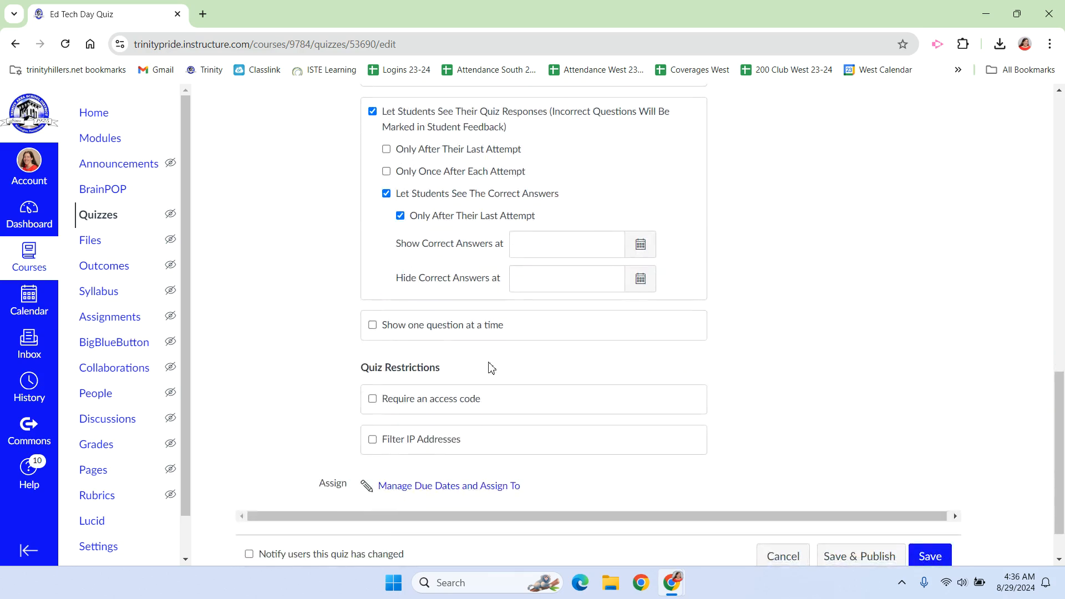
{"action": "left_click", "coordinate": [372, 399]}
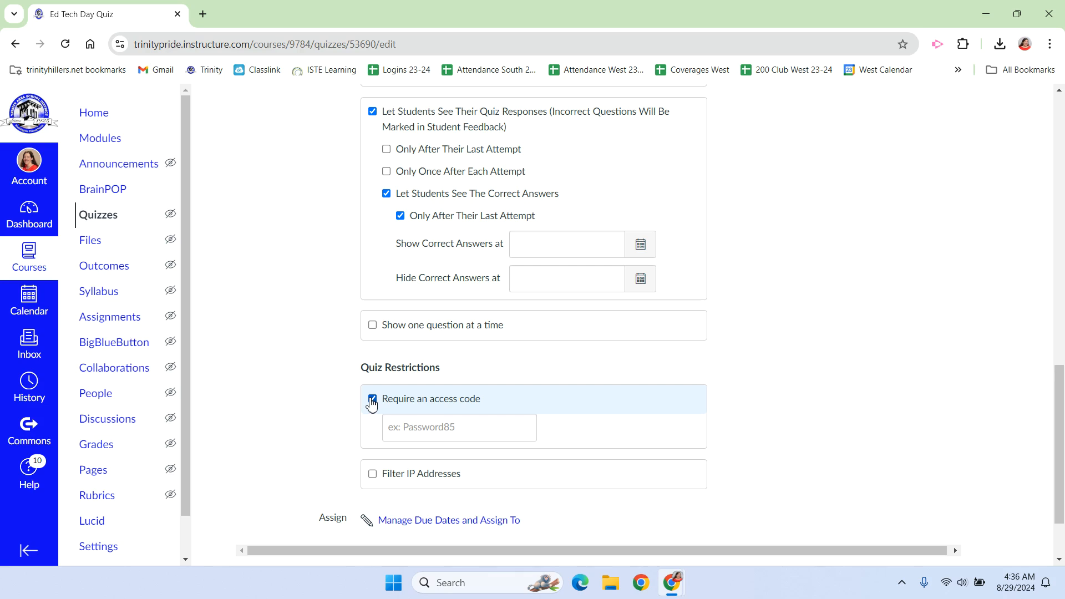
{"action": "left_click", "coordinate": [449, 433]}
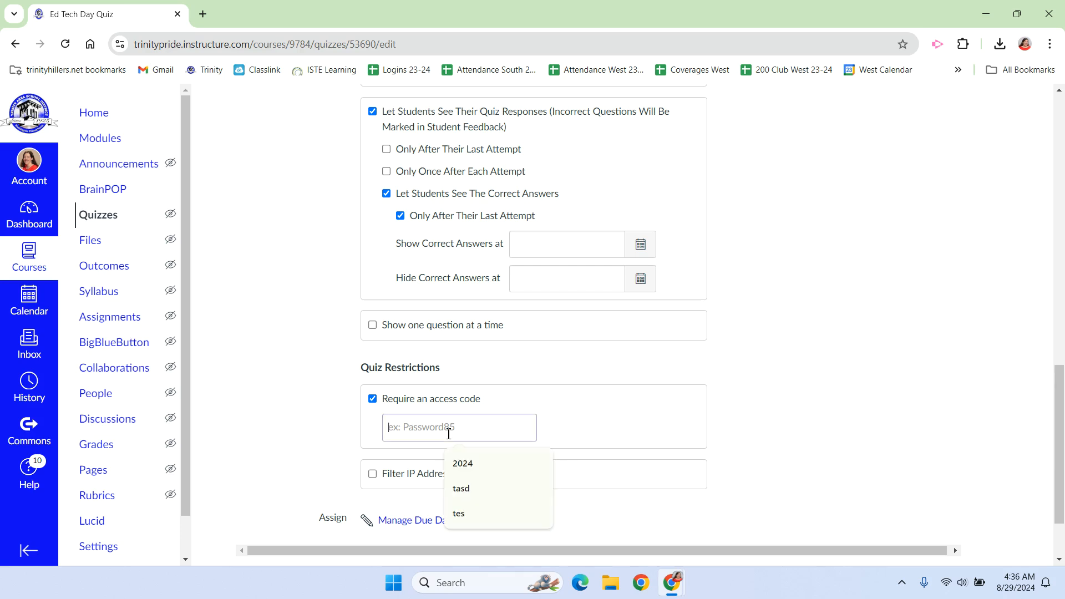
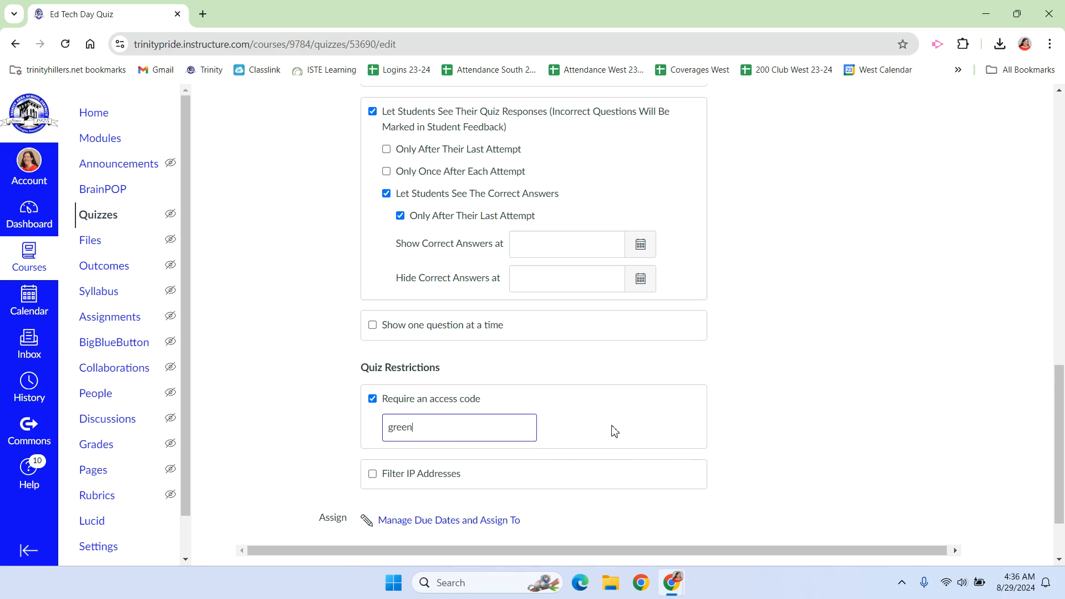
{"action": "scroll", "coordinate": [610, 431], "scroll_direction": "down", "scroll_amount": 2}
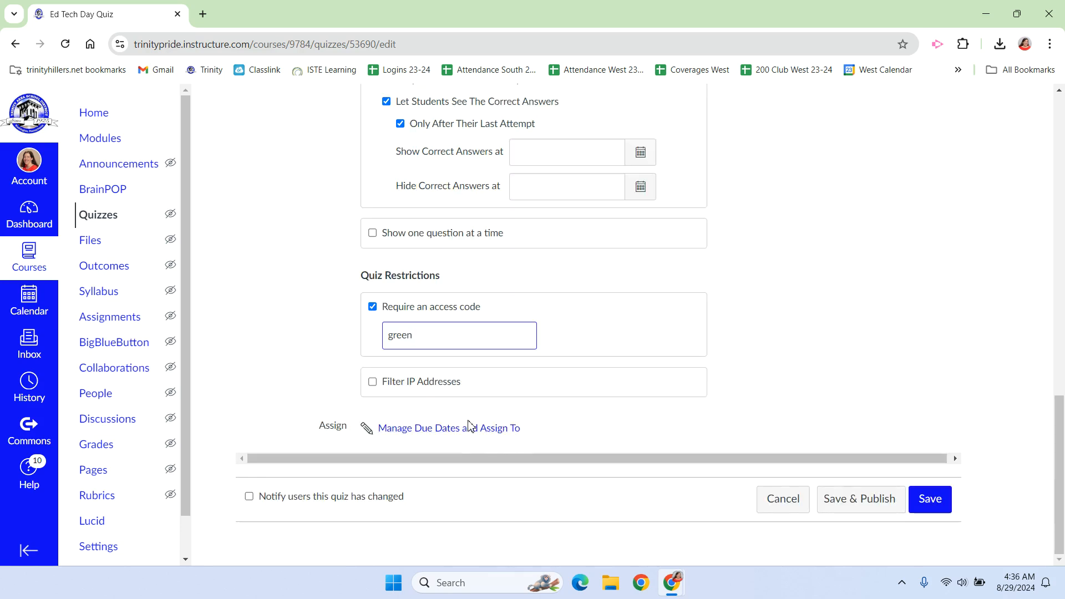
{"action": "left_click", "coordinate": [931, 499]}
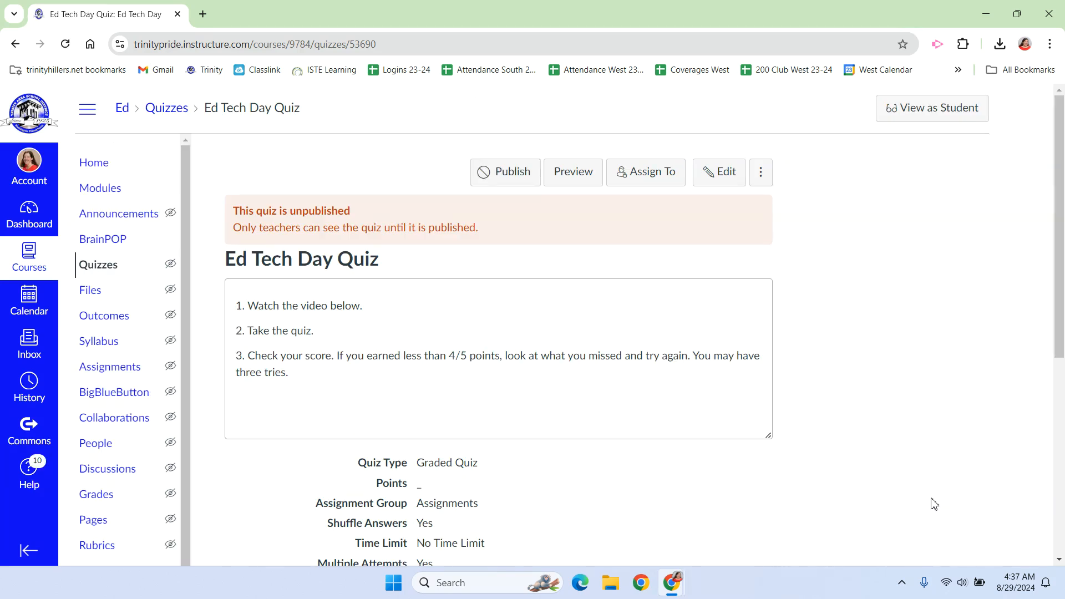
Open the quiz for editing and add its first question, checking the available question types while leaving it as Multiple Choice
{"action": "left_click", "coordinate": [720, 172]}
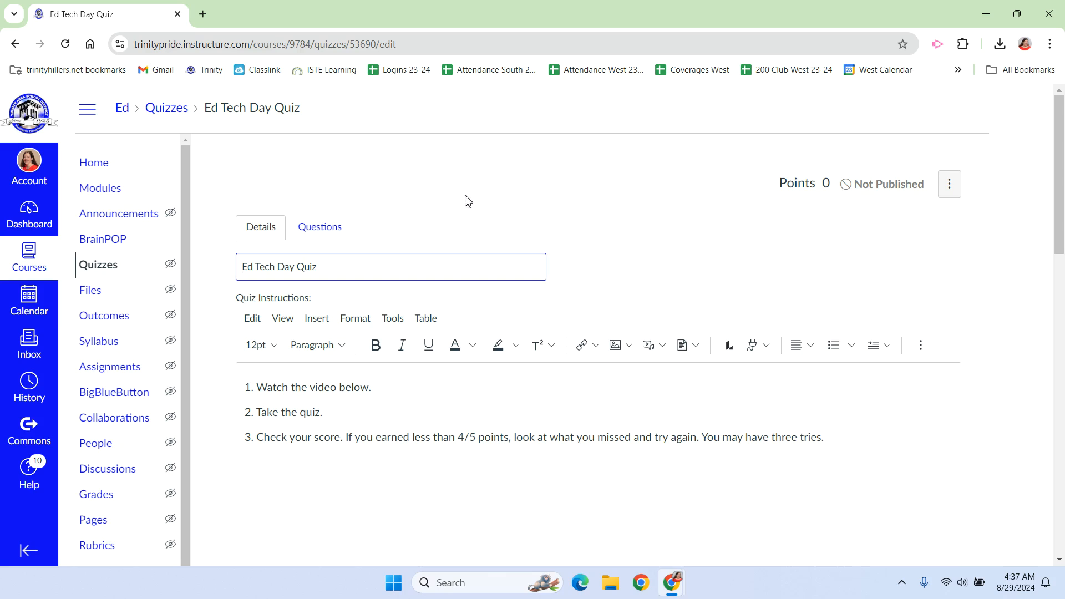
{"action": "left_click", "coordinate": [17, 45]}
{"action": "left_click", "coordinate": [17, 46]}
{"action": "left_click", "coordinate": [333, 228]}
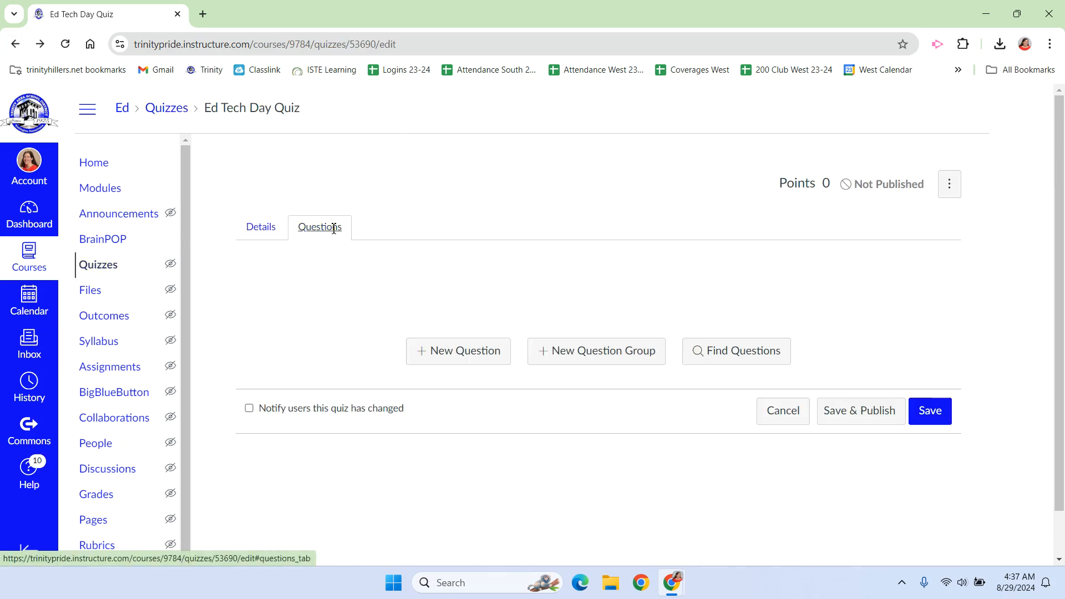
{"action": "left_click", "coordinate": [458, 360]}
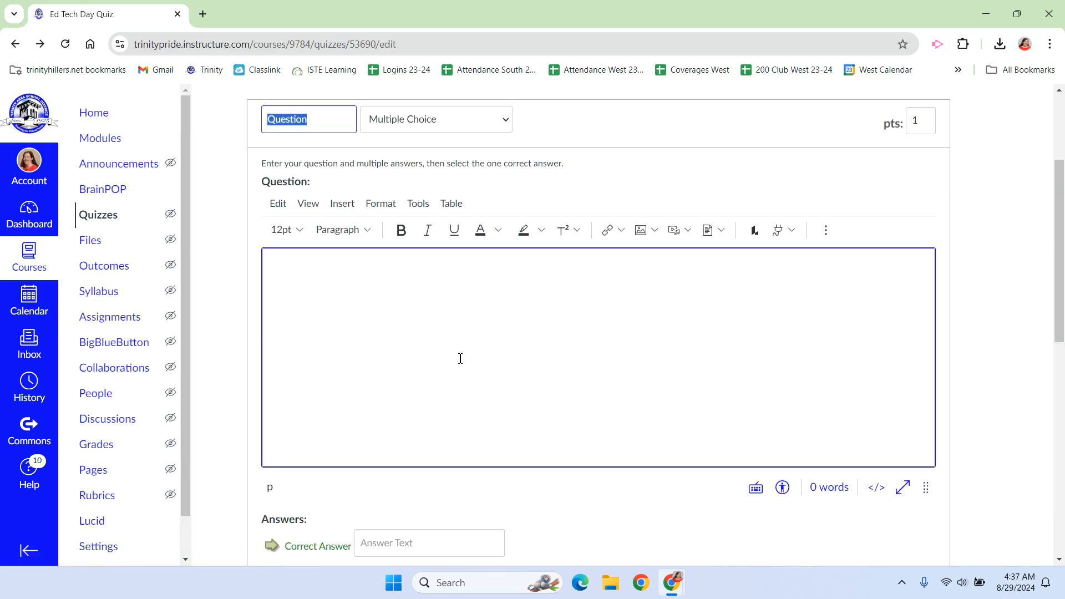
{"action": "scroll", "coordinate": [460, 358], "scroll_direction": "up", "scroll_amount": 3}
{"action": "left_click", "coordinate": [464, 268]}
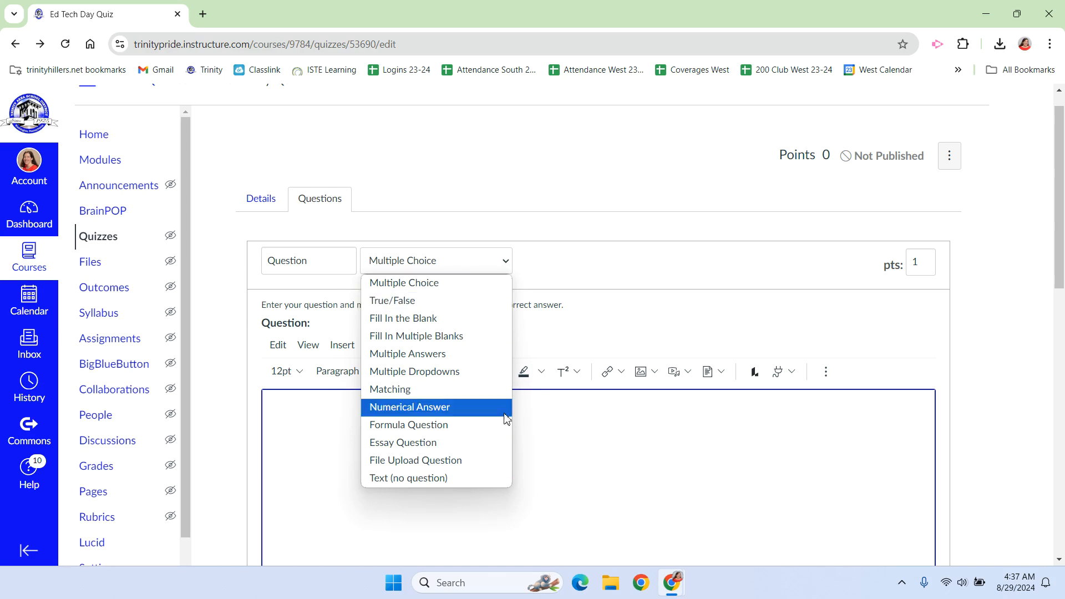
{"action": "left_click", "coordinate": [469, 284]}
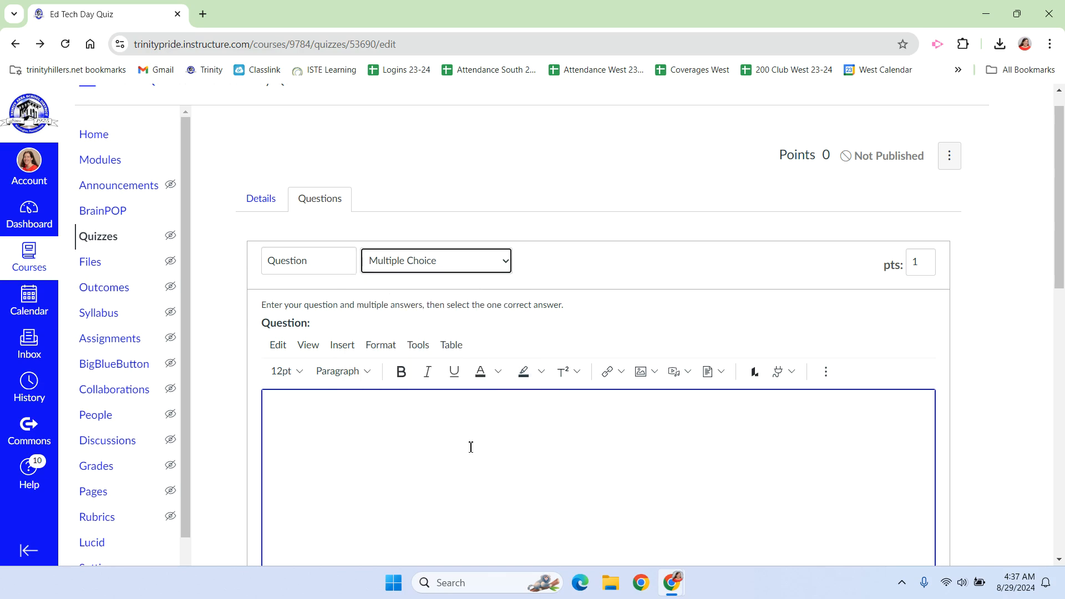
Write the question text asking how long the teacher has been teaching BCIT at Trinity
{"action": "scroll", "coordinate": [470, 447], "scroll_direction": "down", "scroll_amount": 1}
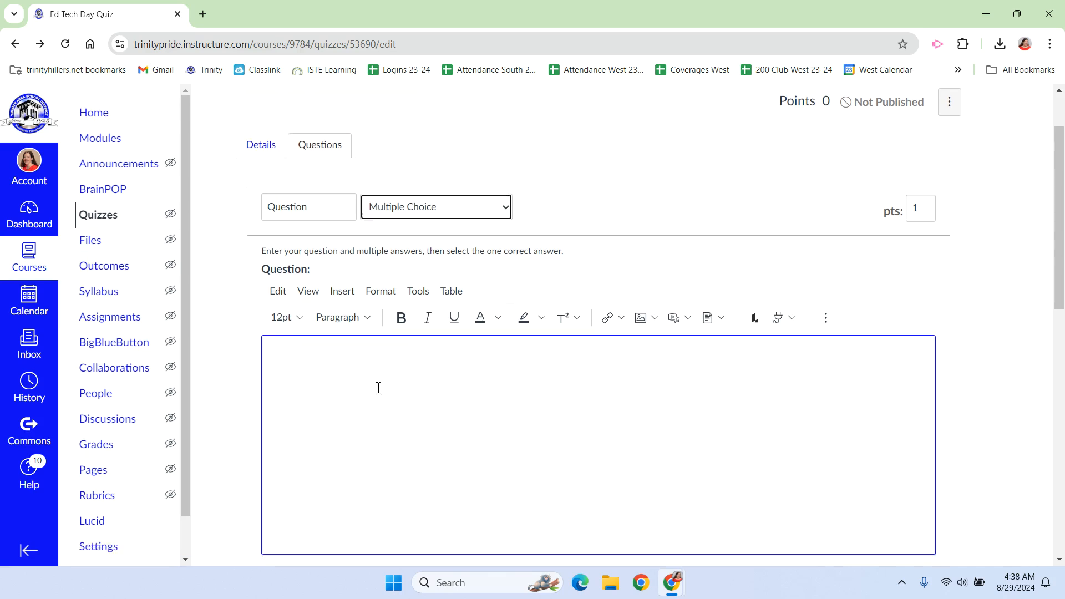
{"action": "left_click", "coordinate": [366, 376]}
{"action": "type", "text": "How long "}
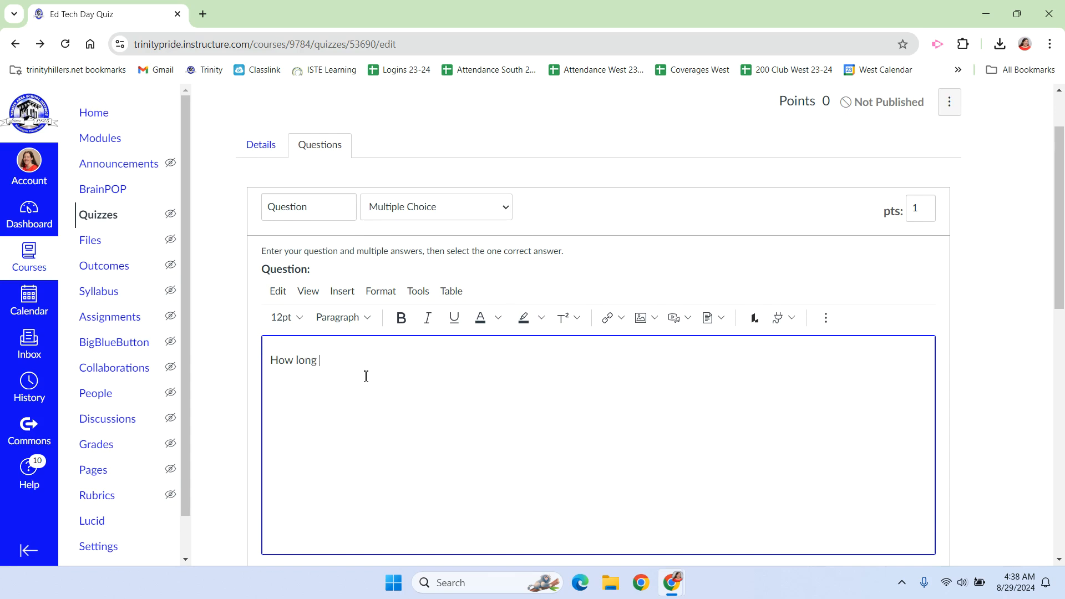
{"action": "type", "text": "has Mrs. Koppes been teaching BC"}
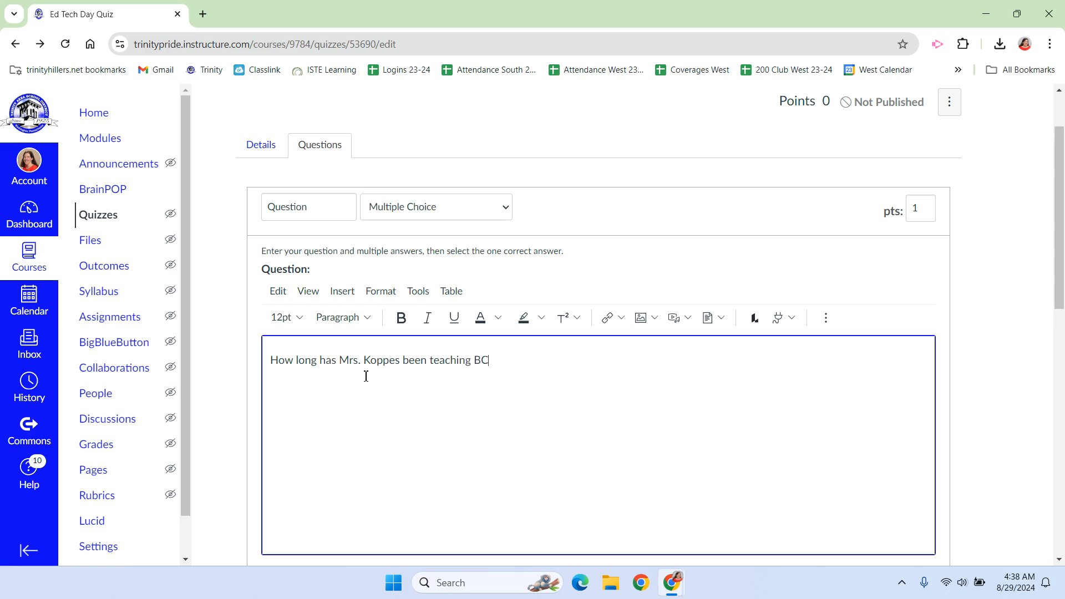
{"action": "type", "text": "IT at Trinity?"}
Enter the answers 3 years, 8 years, 14 years and 22 years, and mark 14 years as the correct answer
{"action": "scroll", "coordinate": [428, 302], "scroll_direction": "down", "scroll_amount": 3}
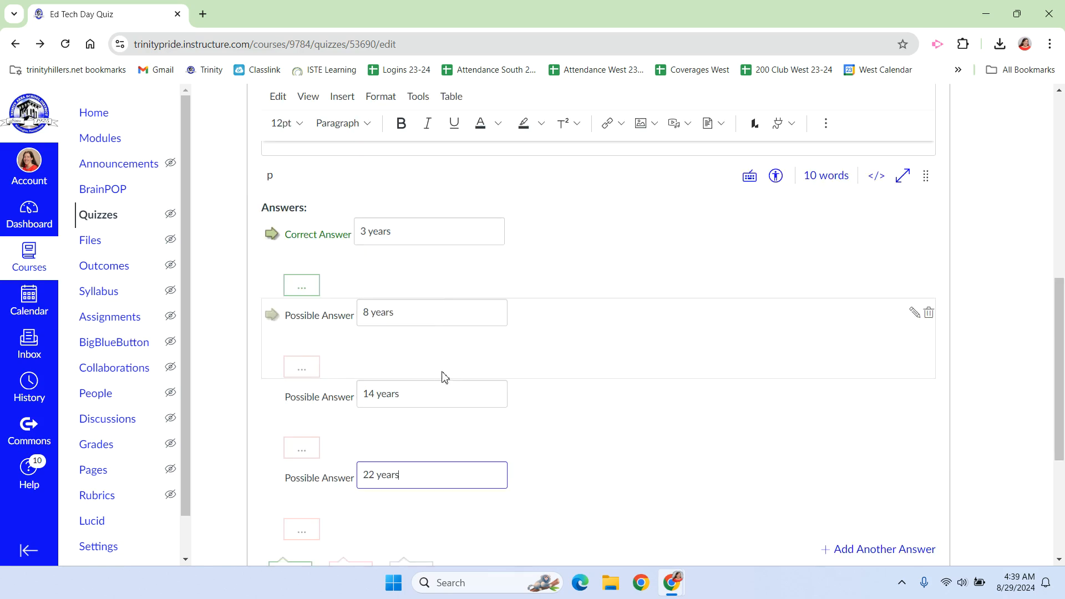
{"action": "left_click", "coordinate": [277, 400]}
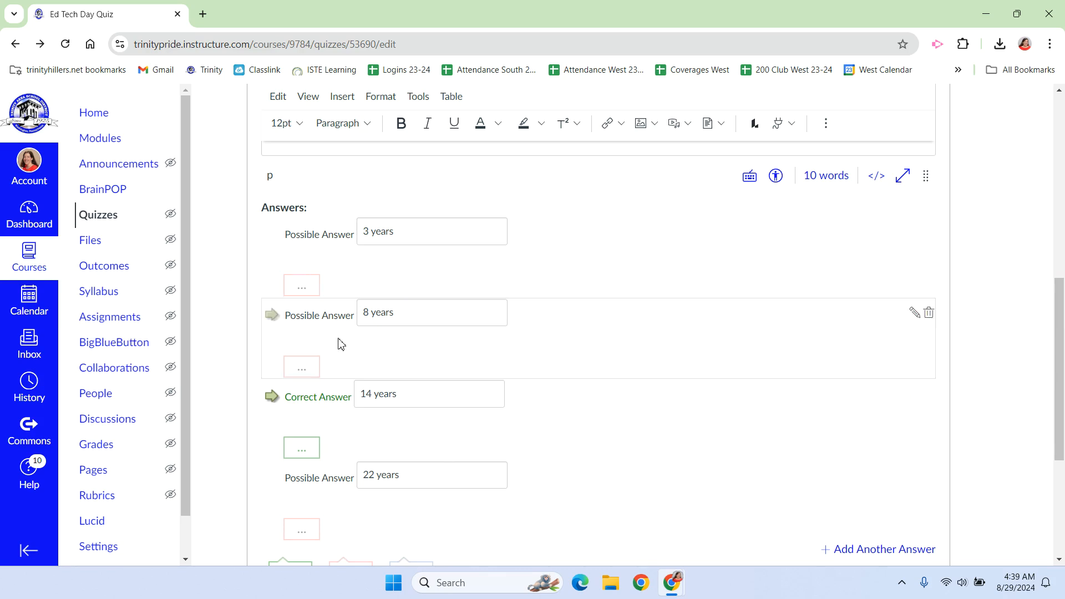
{"action": "scroll", "coordinate": [524, 371], "scroll_direction": "down", "scroll_amount": 2}
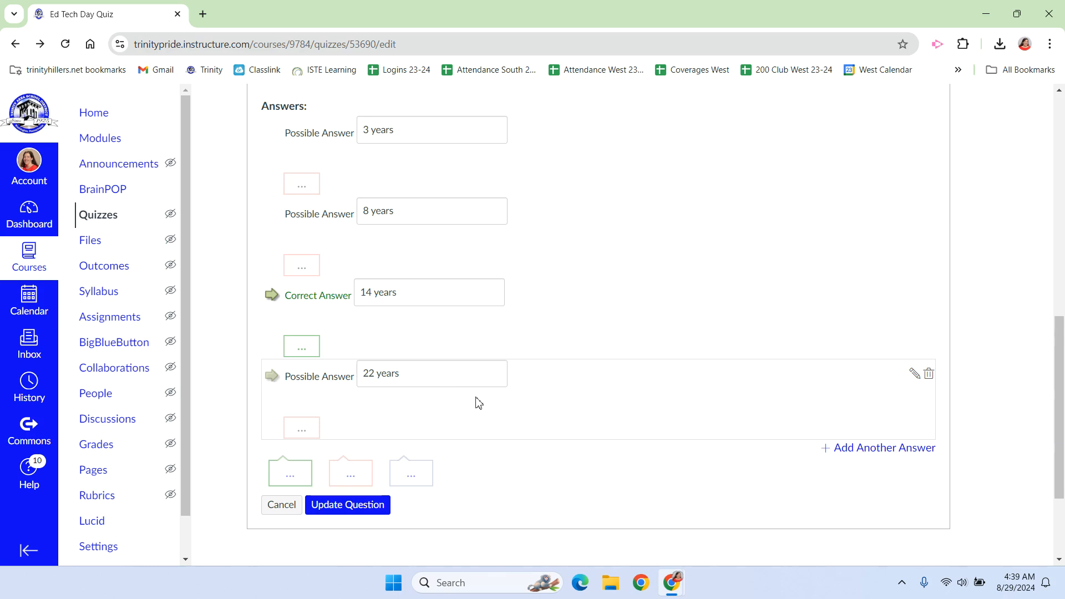
Open the comment editor for the 3 years answer without adding a comment, and update the question
{"action": "scroll", "coordinate": [467, 378], "scroll_direction": "up", "scroll_amount": 1}
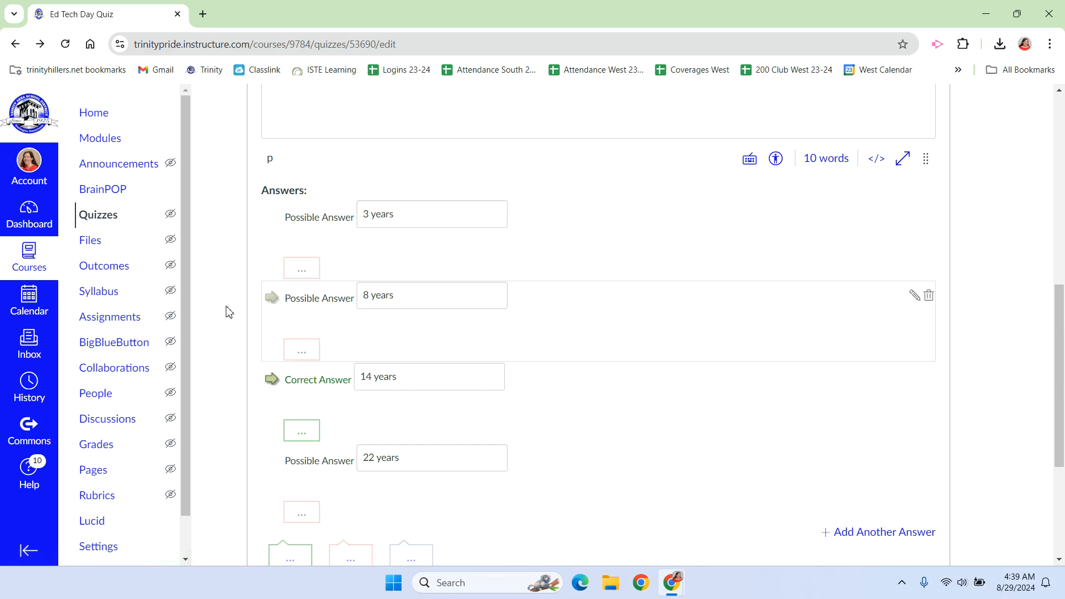
{"action": "left_click", "coordinate": [305, 272]}
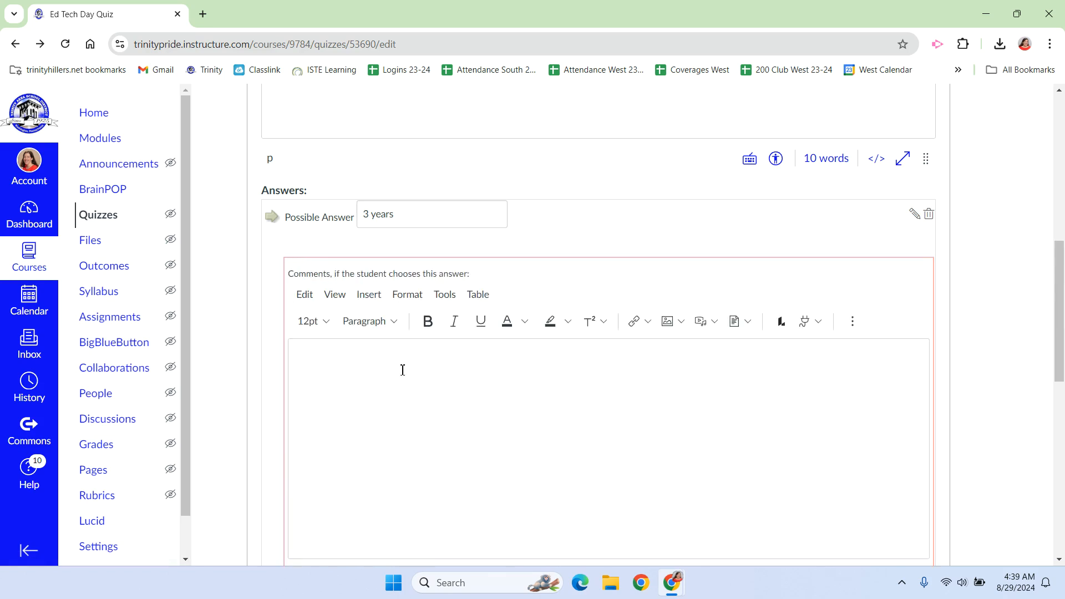
{"action": "scroll", "coordinate": [956, 261], "scroll_direction": "down", "scroll_amount": 8}
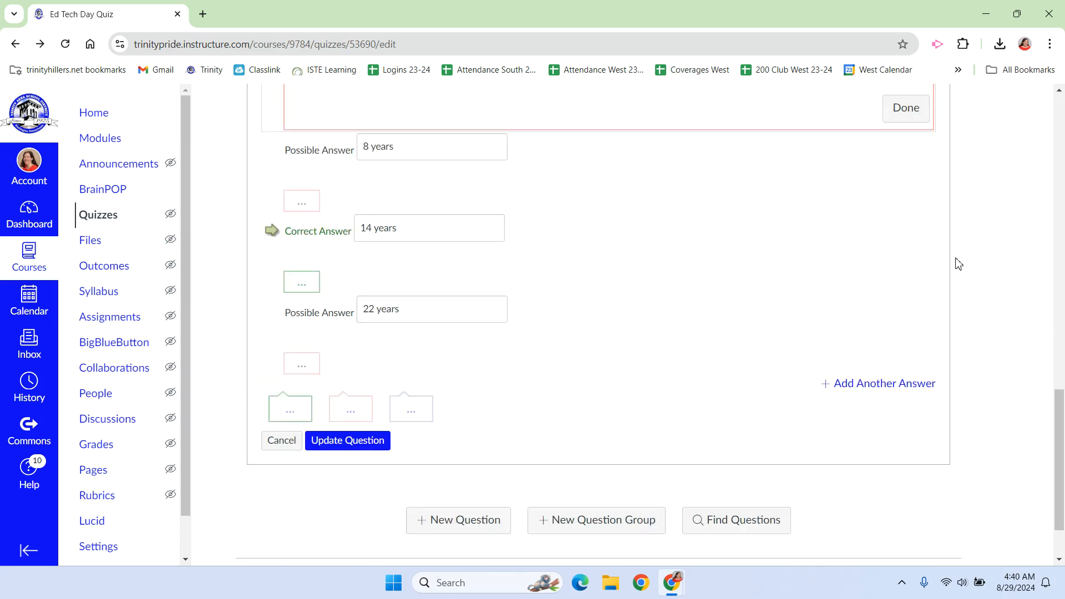
{"action": "scroll", "coordinate": [956, 261], "scroll_direction": "down", "scroll_amount": 1}
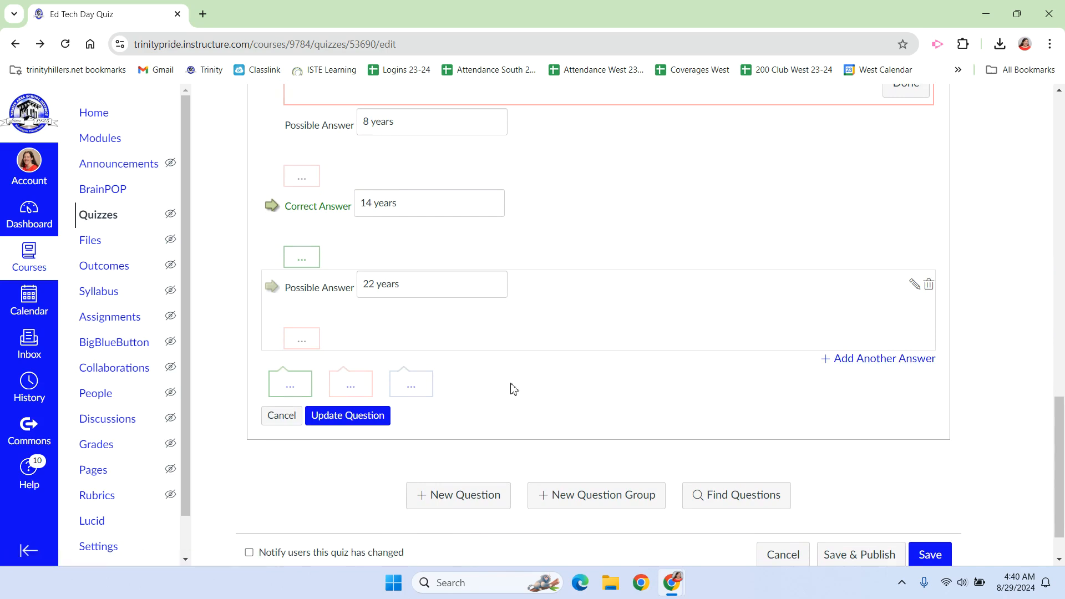
{"action": "left_click", "coordinate": [363, 417]}
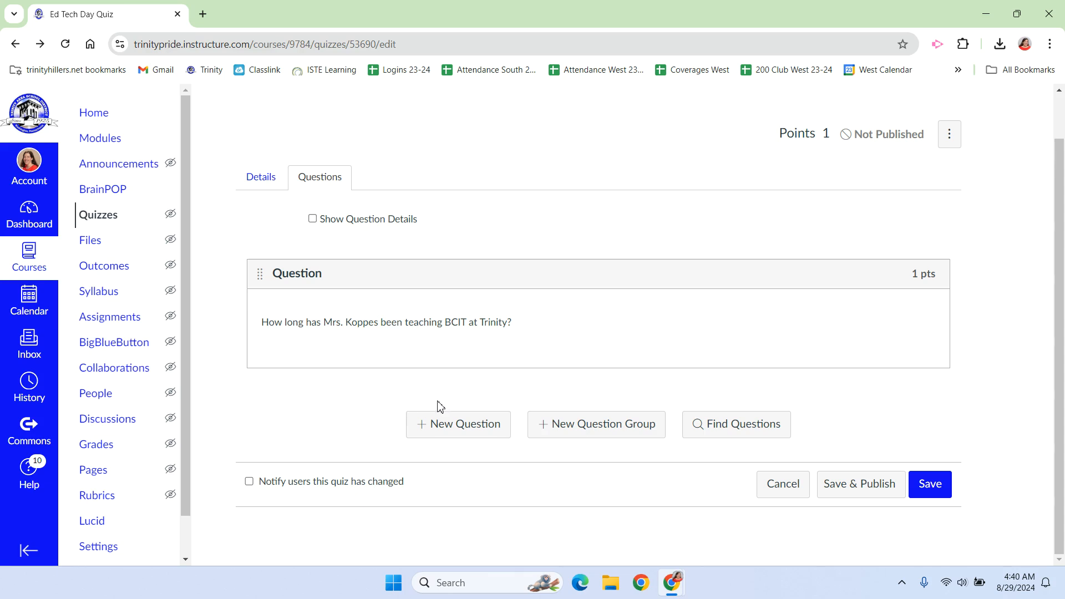
Add a Fill In the Blank question asking how many kids the teacher has
{"action": "left_click", "coordinate": [463, 434]}
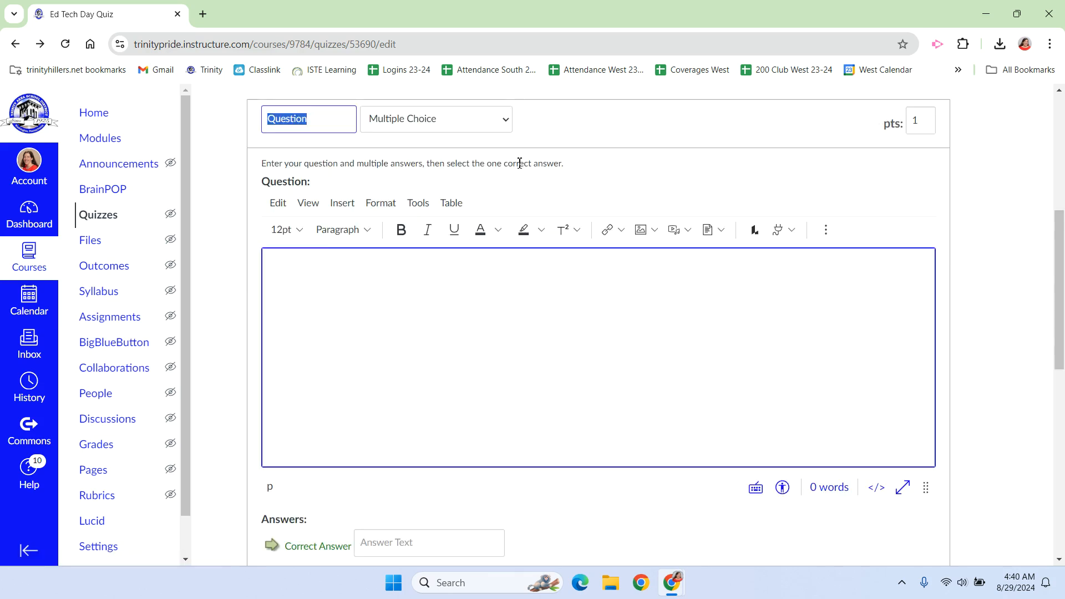
{"action": "left_click", "coordinate": [492, 124]}
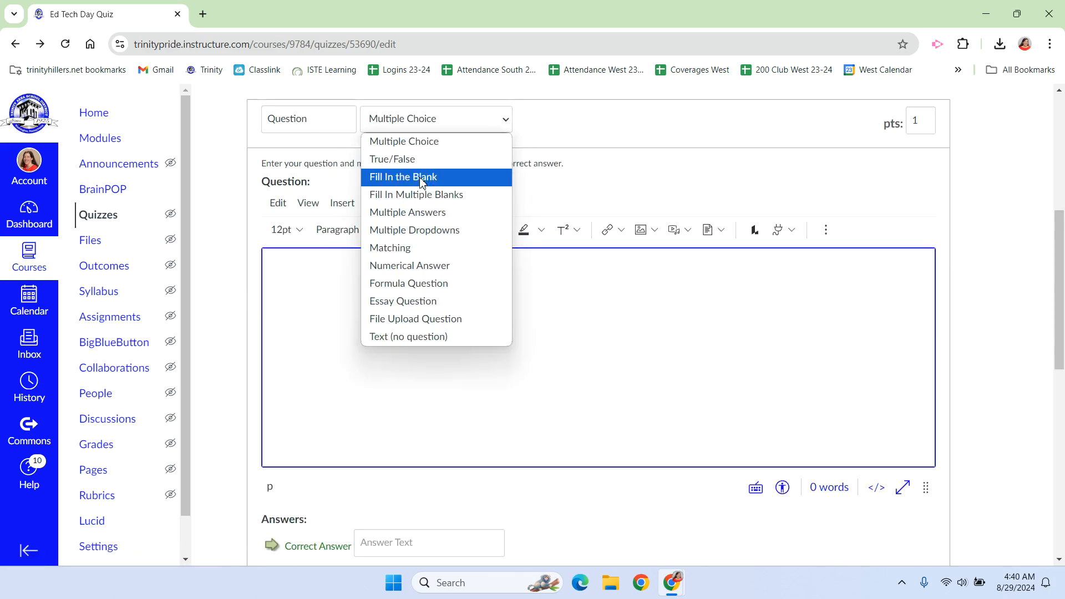
{"action": "left_click", "coordinate": [419, 177]}
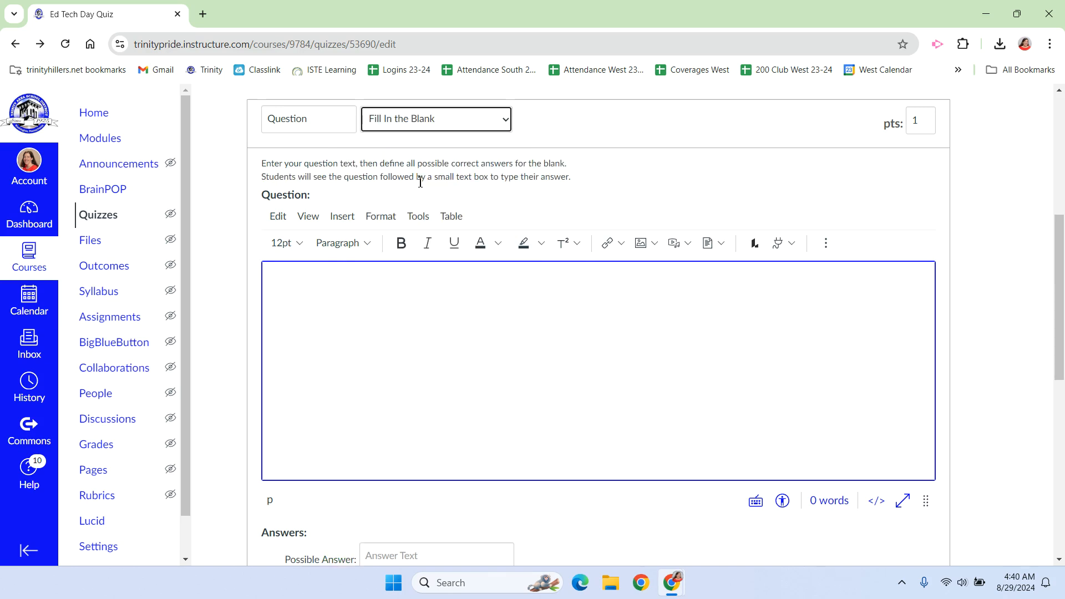
{"action": "left_click", "coordinate": [366, 308]}
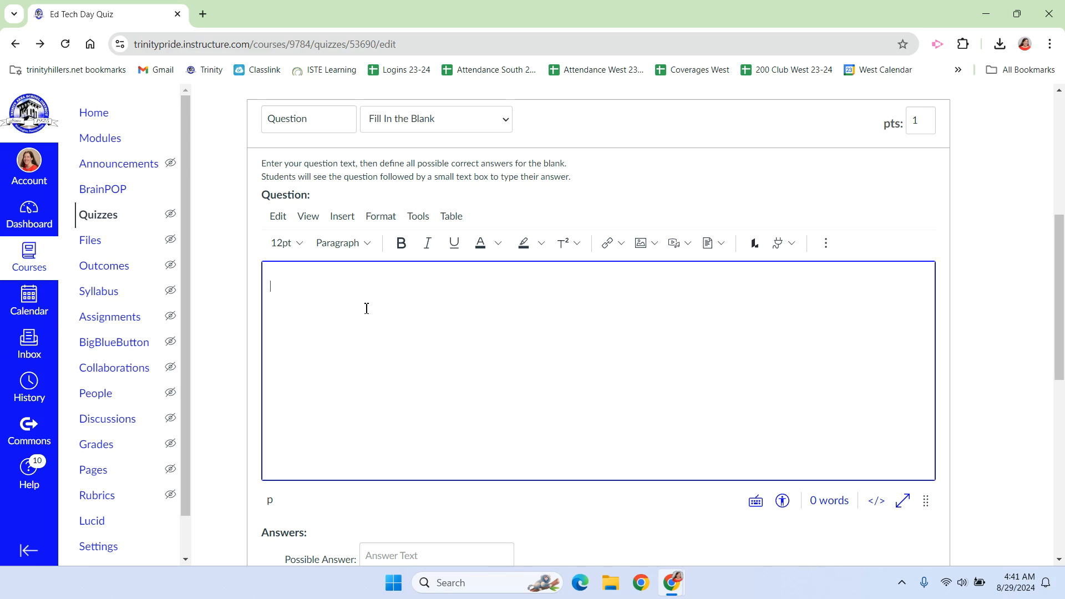
{"action": "type", "text": "How many kids does Mr"}
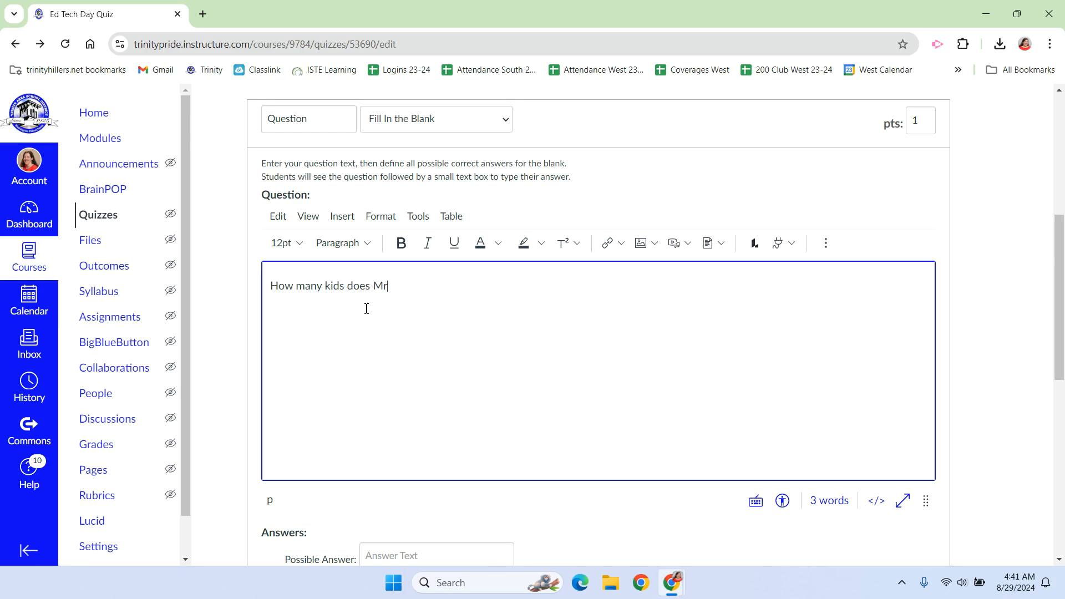
{"action": "type", "text": "s. Koppes have?"}
Enter 4, four, 4 kids and 3.5 as the possible answers to the fill-in-the-blank question
{"action": "scroll", "coordinate": [408, 315], "scroll_direction": "down", "scroll_amount": 4}
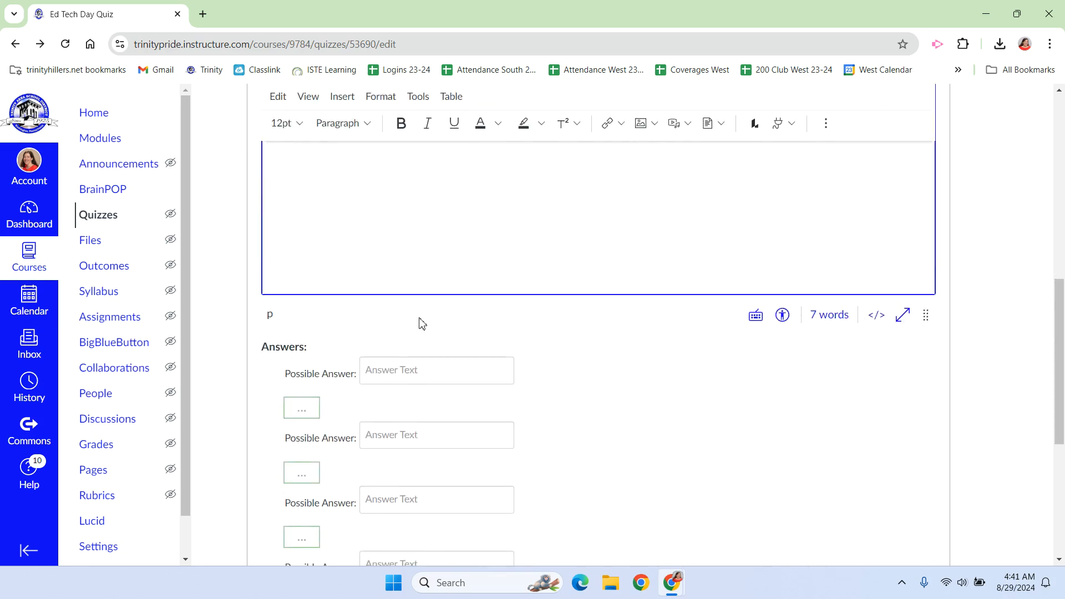
{"action": "scroll", "coordinate": [420, 322], "scroll_direction": "down", "scroll_amount": 4}
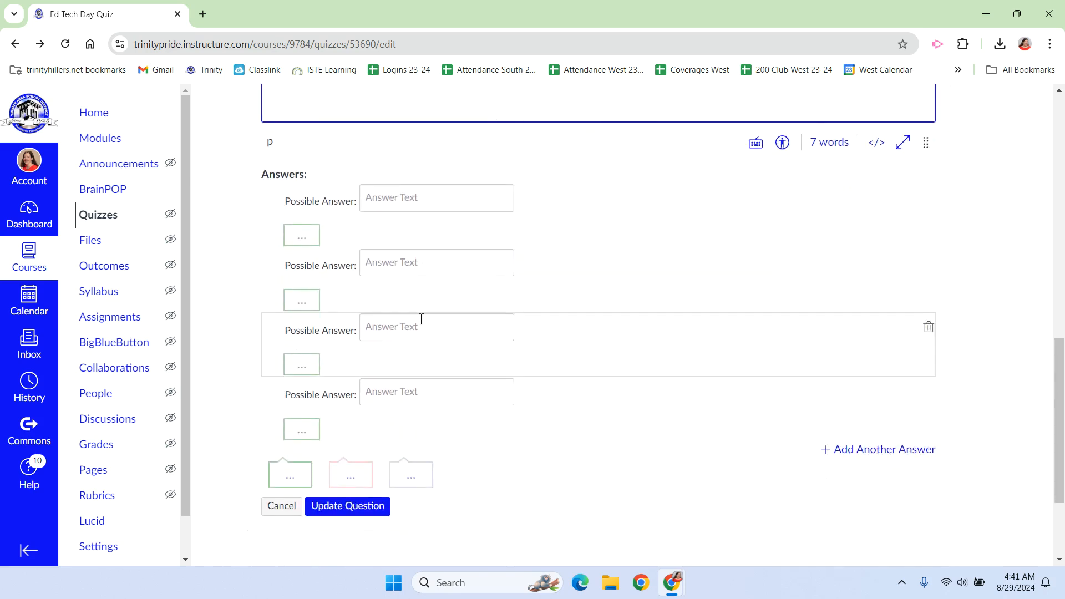
{"action": "scroll", "coordinate": [421, 319], "scroll_direction": "up", "scroll_amount": 1}
{"action": "scroll", "coordinate": [422, 319], "scroll_direction": "up", "scroll_amount": 1}
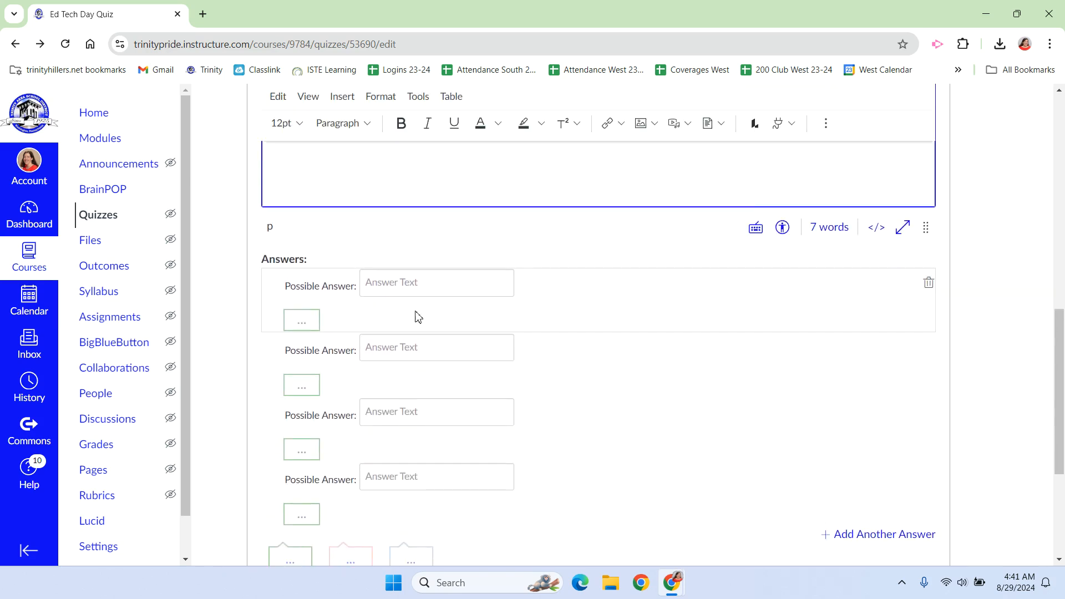
{"action": "left_click", "coordinate": [402, 284]}
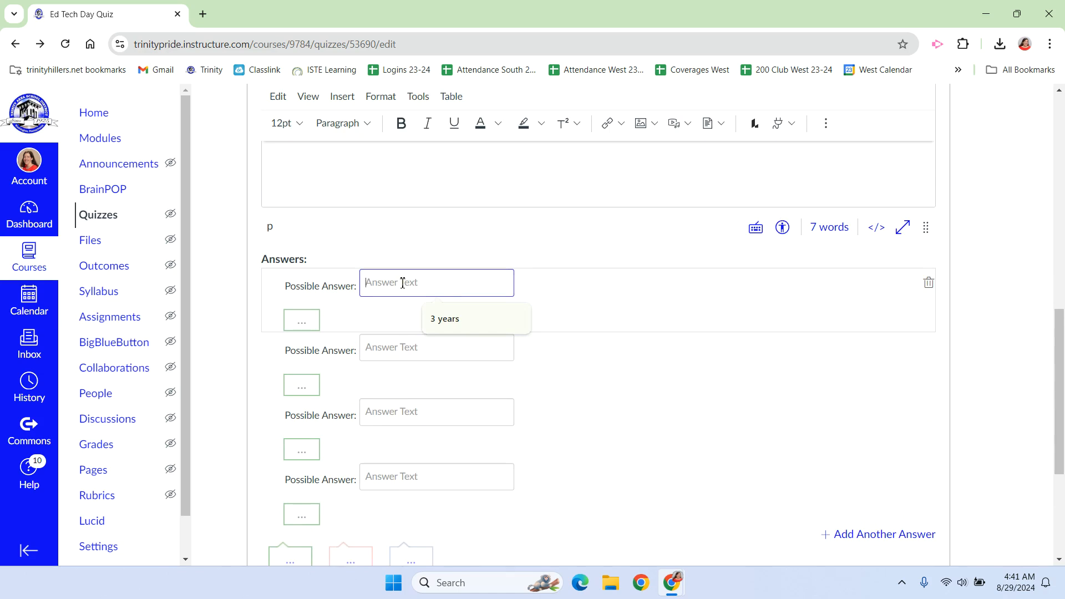
{"action": "type", "text": "4"}
{"action": "left_click", "coordinate": [398, 344]}
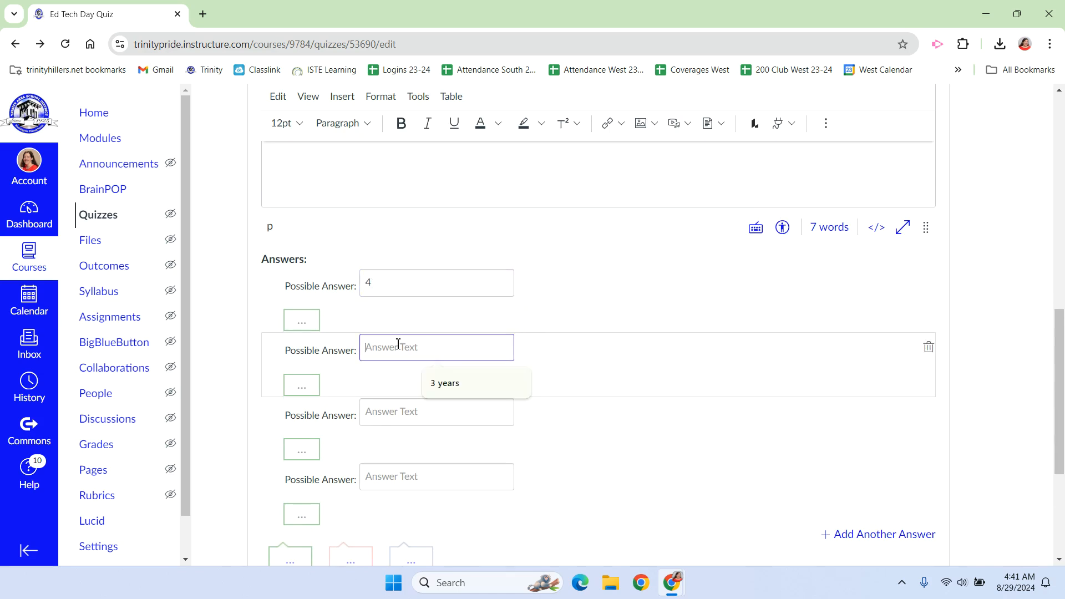
{"action": "type", "text": "four"}
{"action": "left_click", "coordinate": [392, 410]}
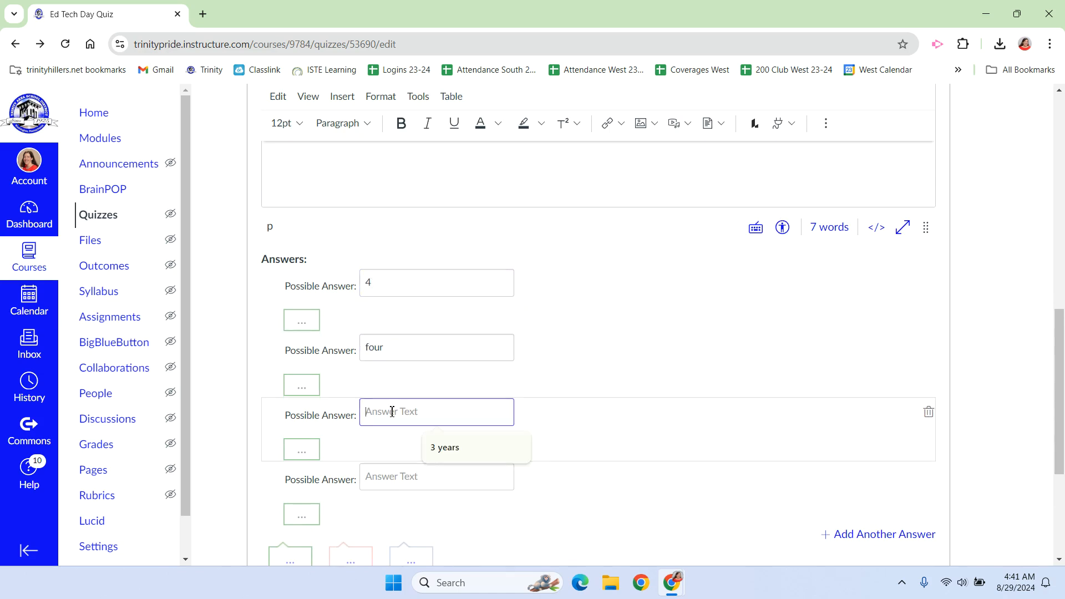
{"action": "type", "text": "4 kids"}
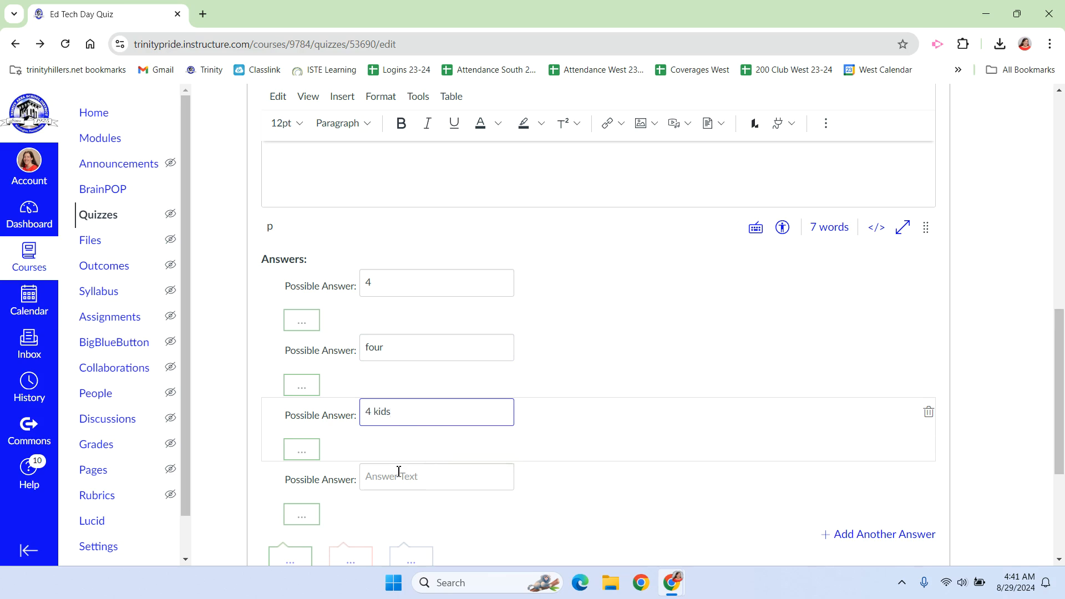
{"action": "left_click", "coordinate": [398, 483]}
{"action": "type", "text": "3.5"}
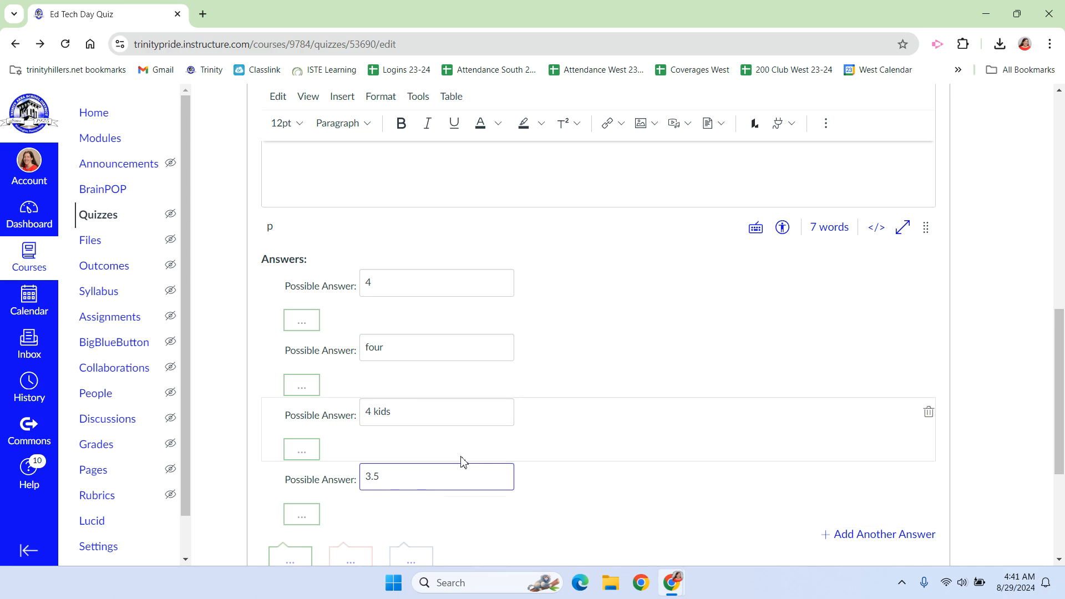
Review the possible answers and point value of the fill-in-the-blank question, and update the question
{"action": "scroll", "coordinate": [458, 458], "scroll_direction": "down", "scroll_amount": 2}
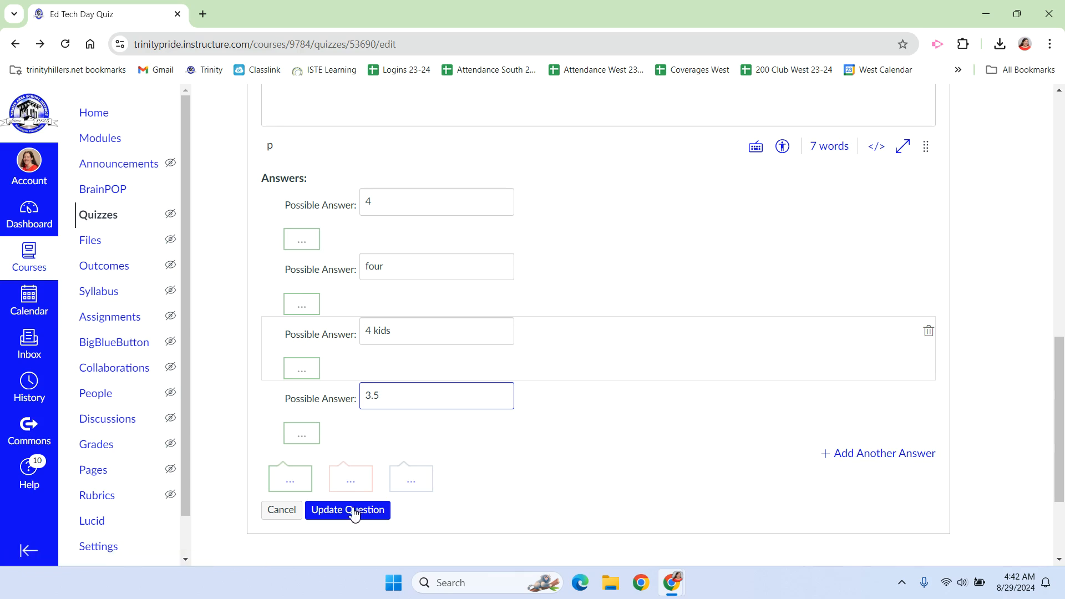
{"action": "scroll", "coordinate": [652, 317], "scroll_direction": "up", "scroll_amount": 6}
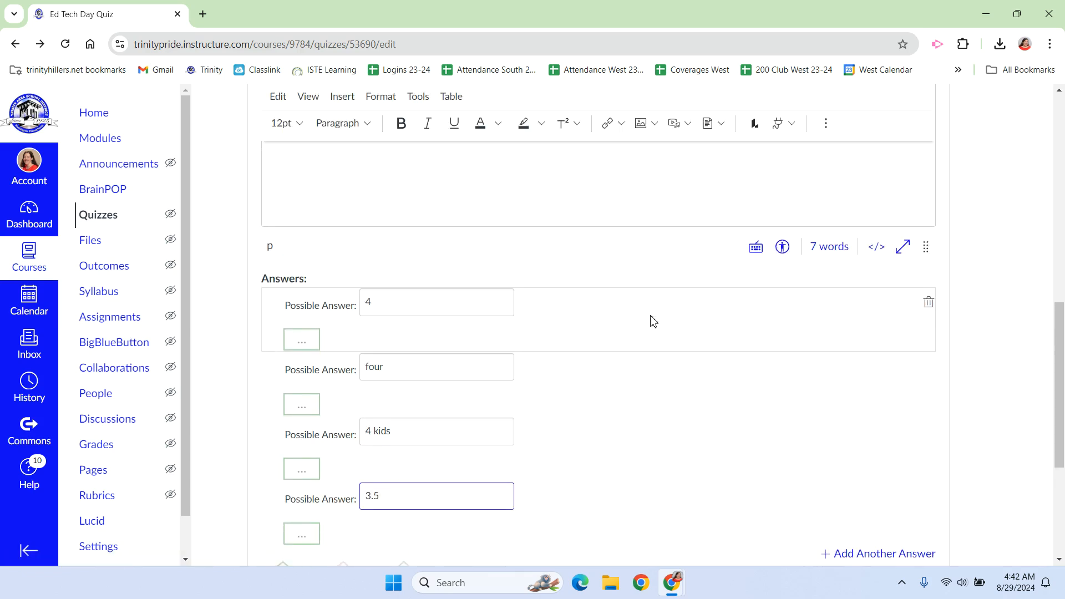
{"action": "scroll", "coordinate": [652, 317], "scroll_direction": "up", "scroll_amount": 1}
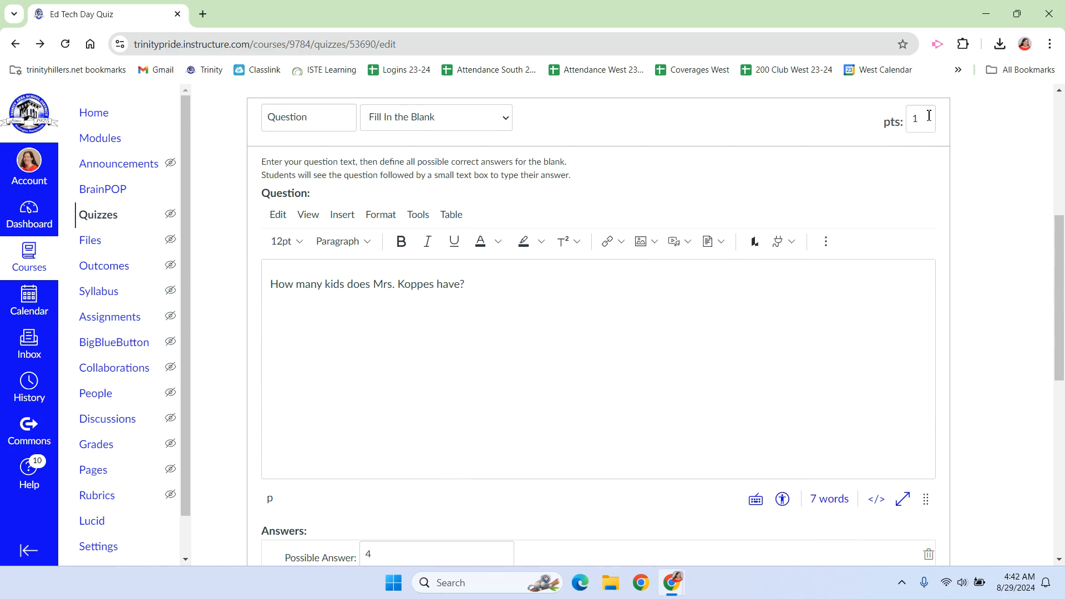
{"action": "scroll", "coordinate": [638, 275], "scroll_direction": "down", "scroll_amount": 9}
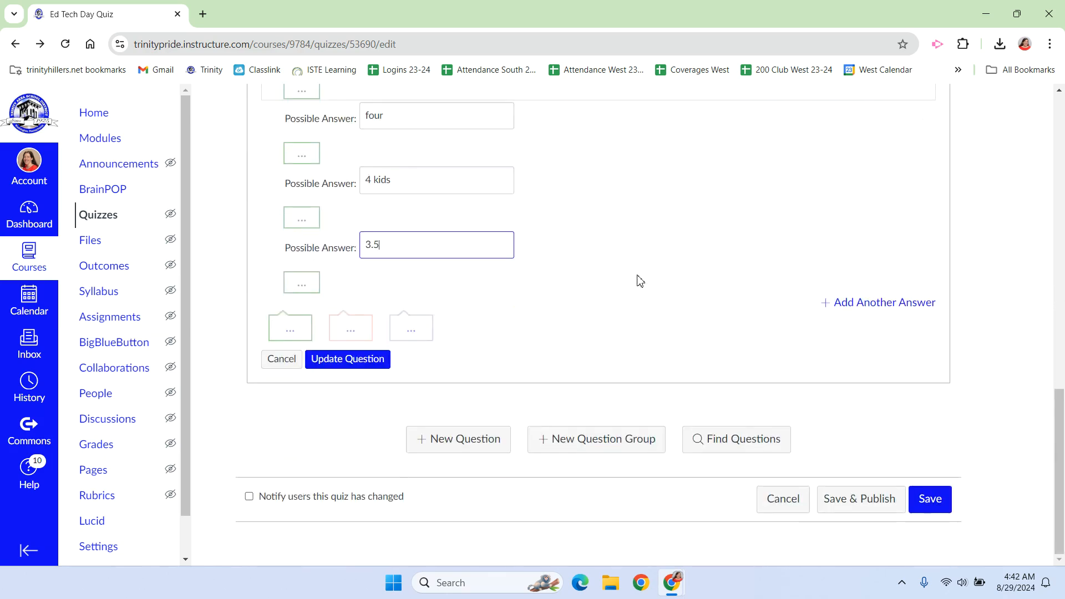
Add a Matching question asking students to match the name of the teacher's child to the grade they are currently in
{"action": "left_click", "coordinate": [446, 444]}
{"action": "left_click", "coordinate": [506, 125]}
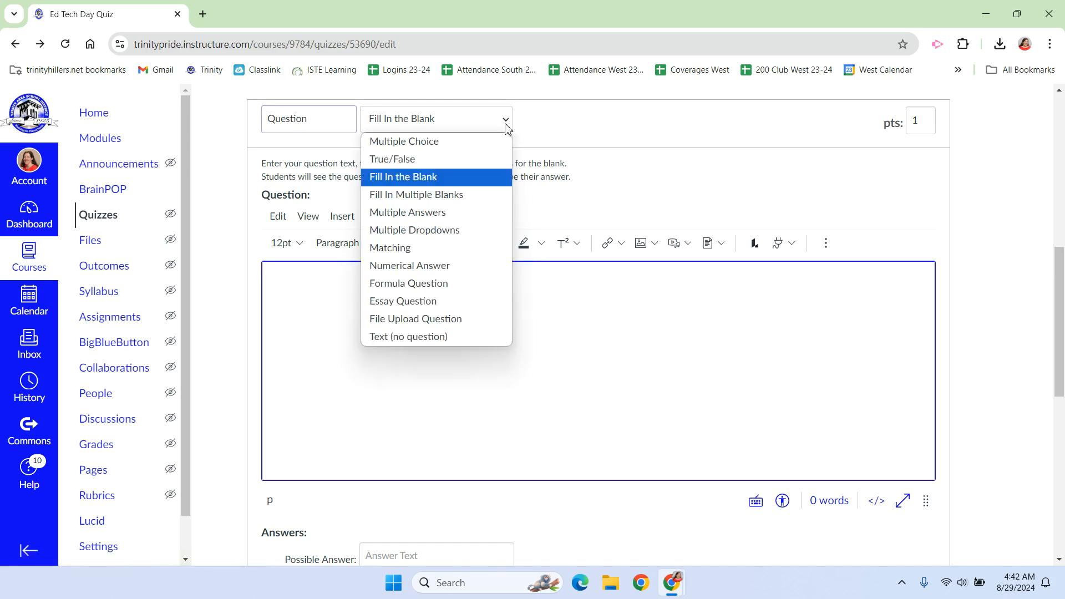
{"action": "left_click", "coordinate": [406, 247]}
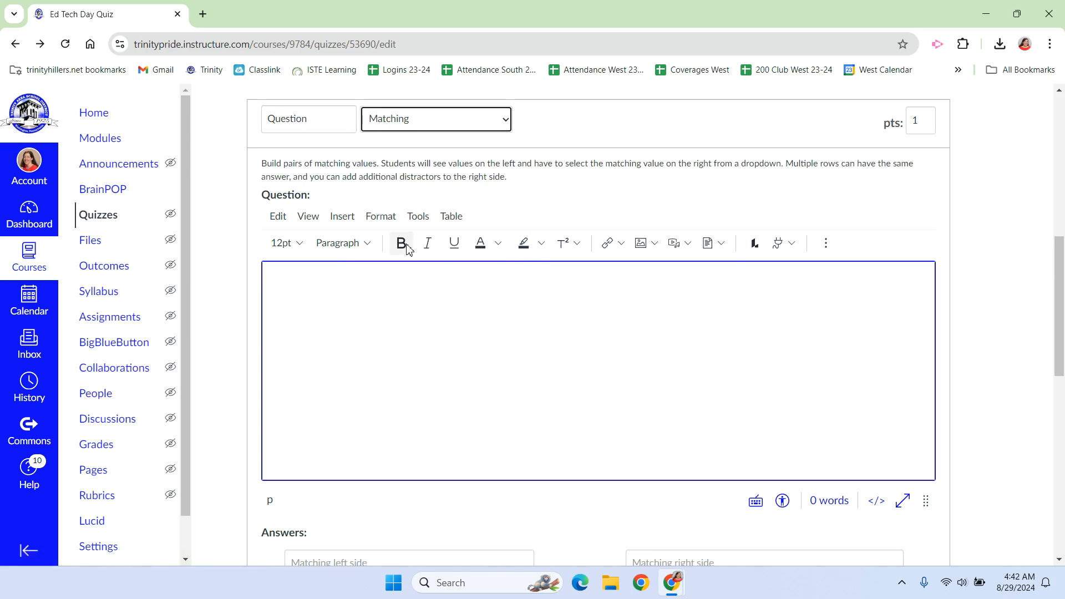
{"action": "scroll", "coordinate": [354, 238], "scroll_direction": "down", "scroll_amount": 1}
{"action": "type", "text": "Match the name of Mrs"}
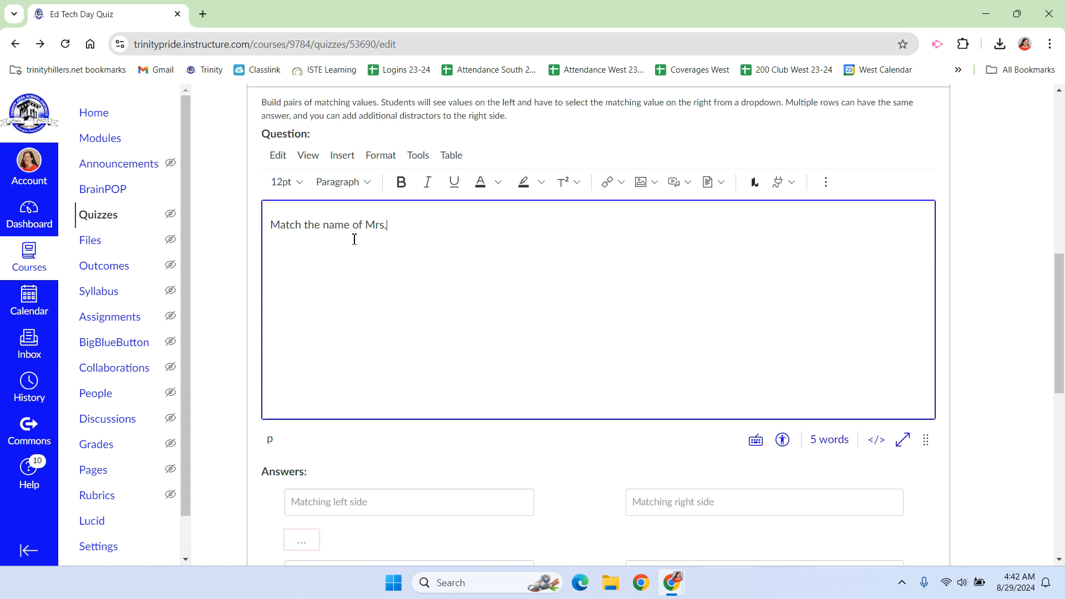
{"action": "type", "text": ". Koppes's child to the grade "}
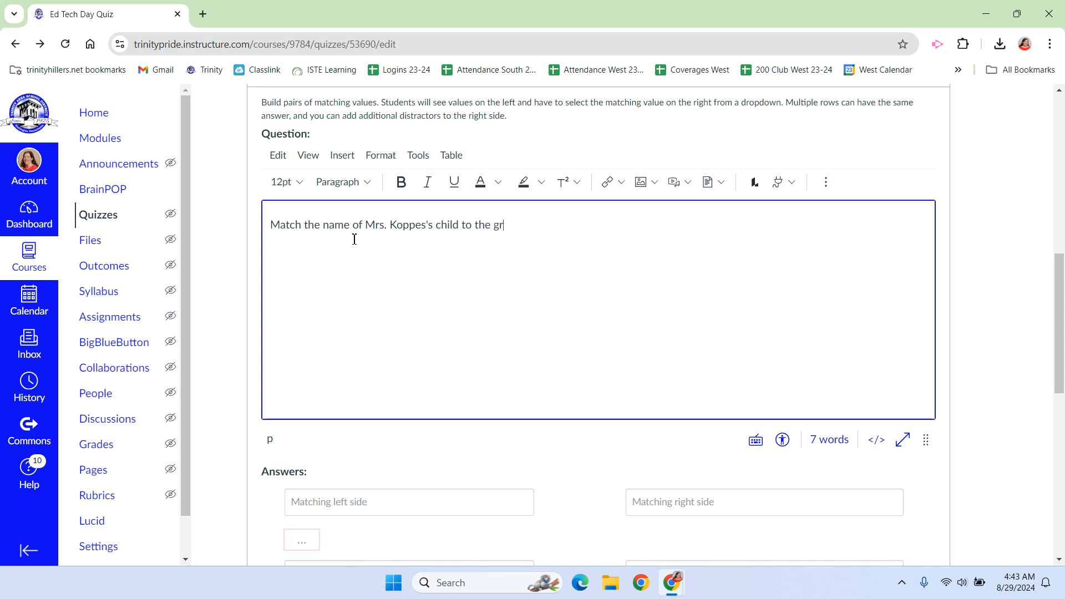
{"action": "type", "text": "they are currently in."}
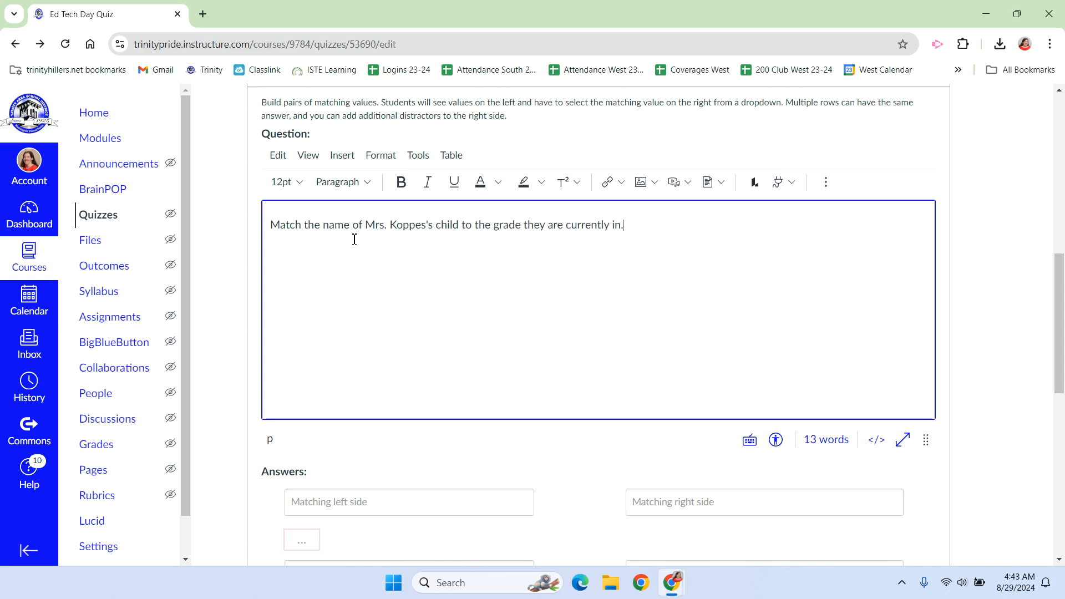
Enter the four children's first names as the left-side values of the matching question
{"action": "scroll", "coordinate": [424, 259], "scroll_direction": "down", "scroll_amount": 1}
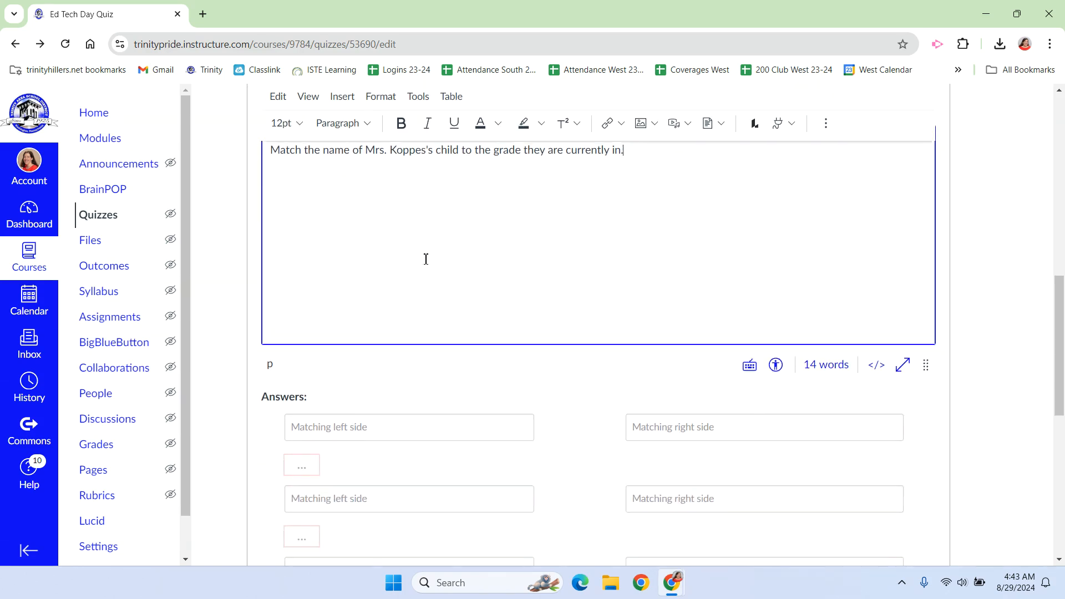
{"action": "scroll", "coordinate": [425, 258], "scroll_direction": "down", "scroll_amount": 2}
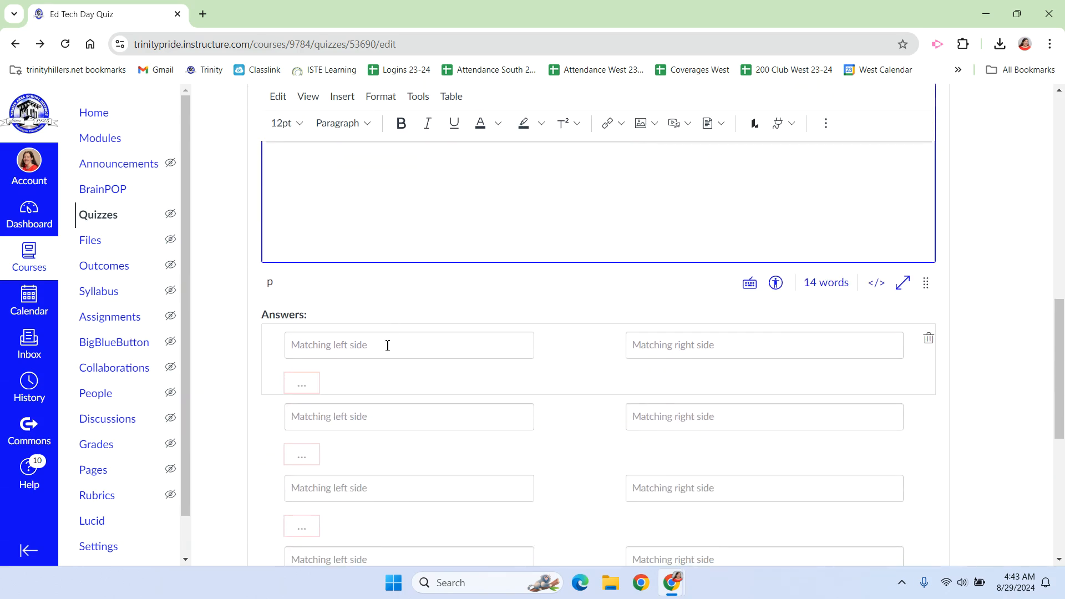
{"action": "left_click", "coordinate": [387, 345]}
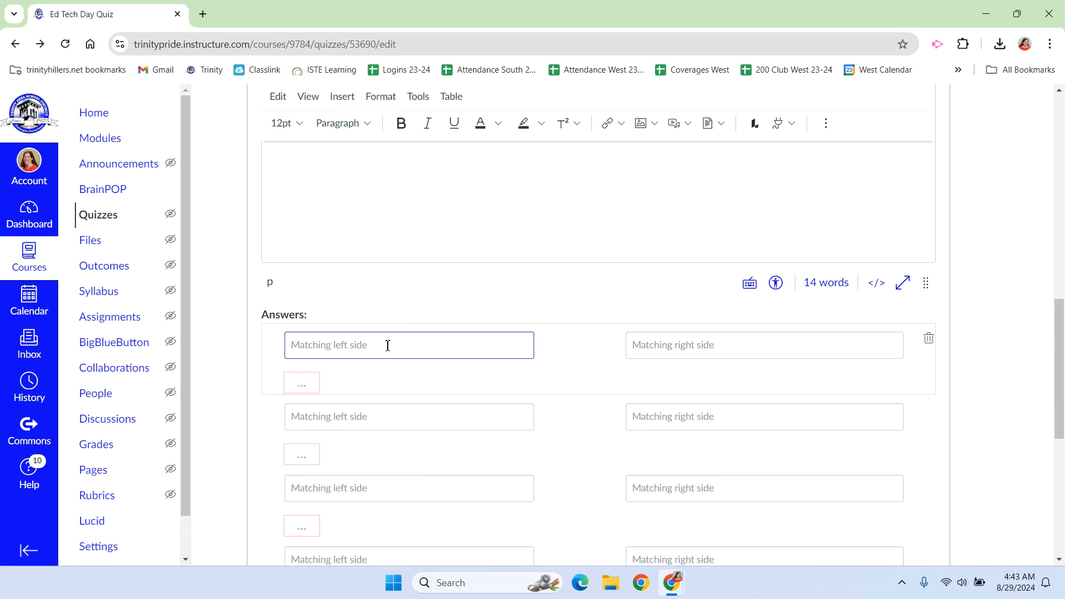
{"action": "type", "text": "Connor"}
{"action": "left_click", "coordinate": [369, 420]}
{"action": "type", "text": "Cameron"}
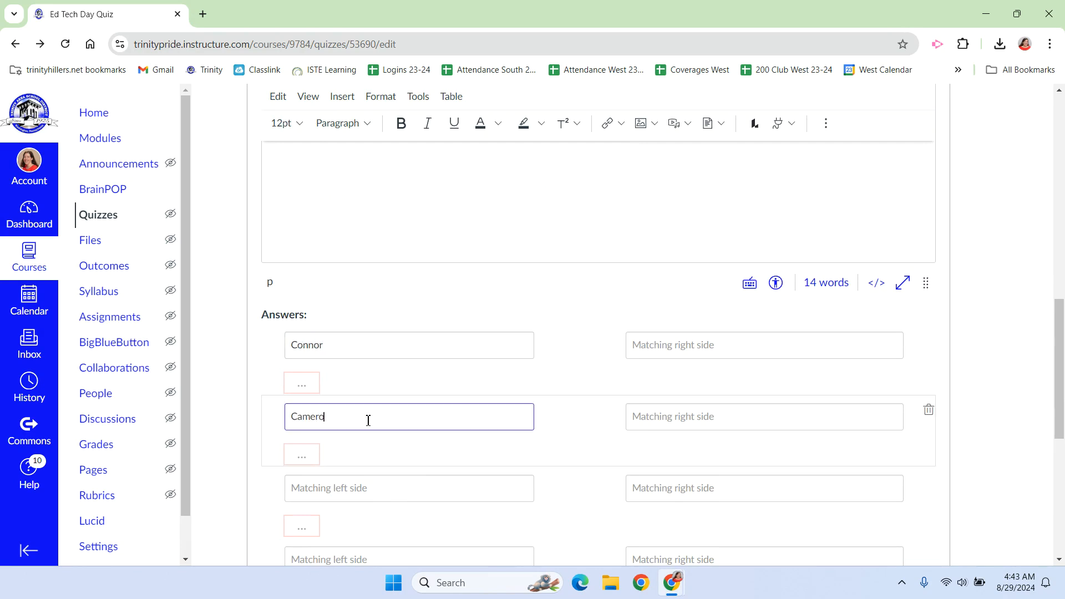
{"action": "left_click", "coordinate": [358, 489]}
{"action": "type", "text": "Carson"}
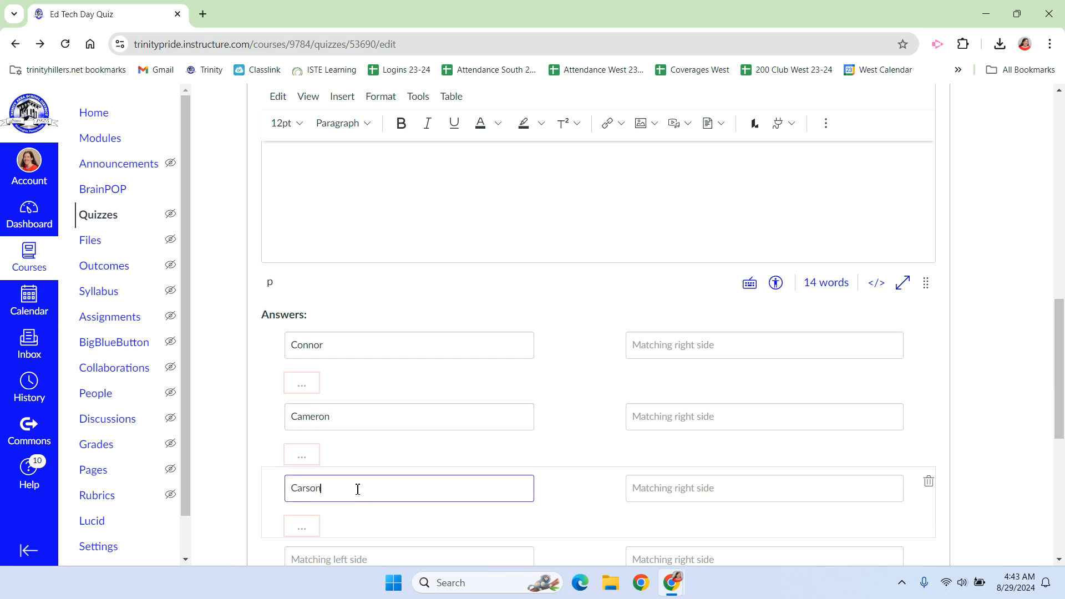
{"action": "scroll", "coordinate": [358, 489], "scroll_direction": "down", "scroll_amount": 2}
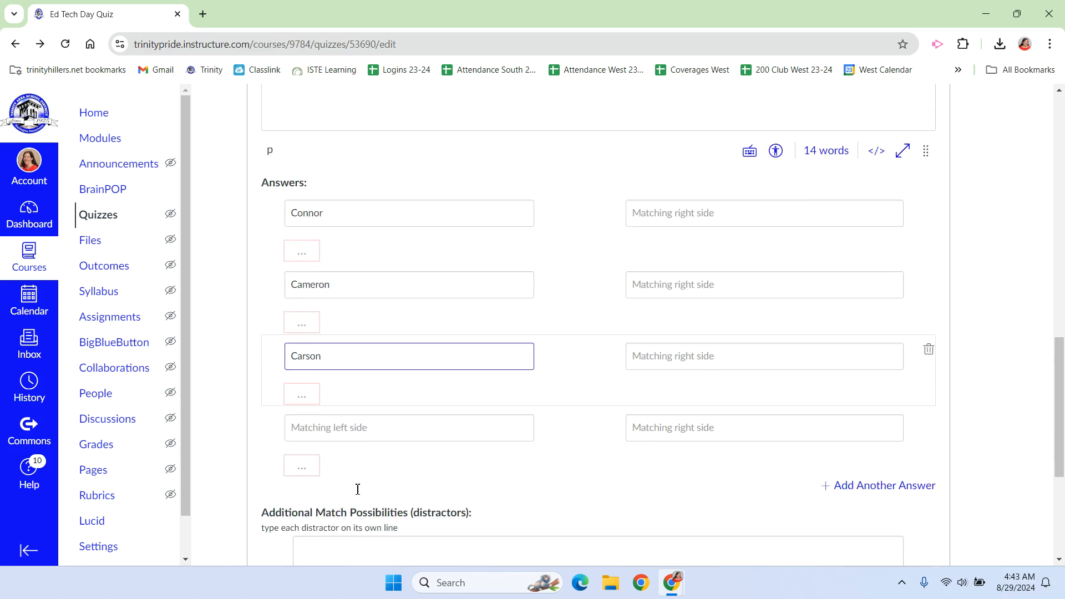
{"action": "left_click", "coordinate": [320, 430]}
{"action": "type", "text": "Kathryn"}
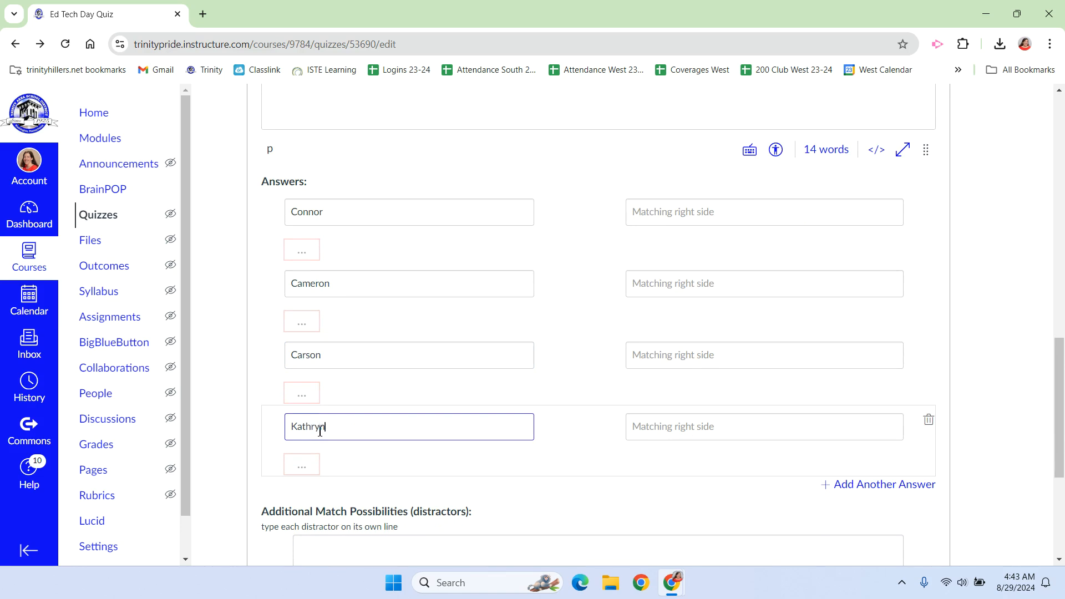
Enter 9th, 6th, 3rd and Kindergarten as the right-side matches in that order, and update the question
{"action": "left_click", "coordinate": [652, 218]}
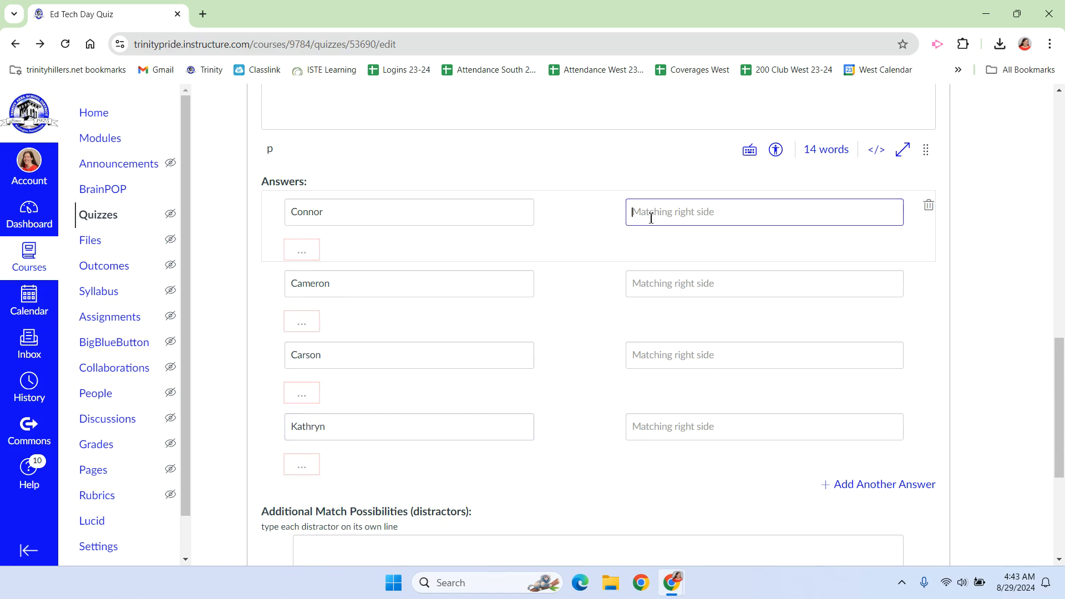
{"action": "type", "text": "9th"}
{"action": "left_click", "coordinate": [661, 283]}
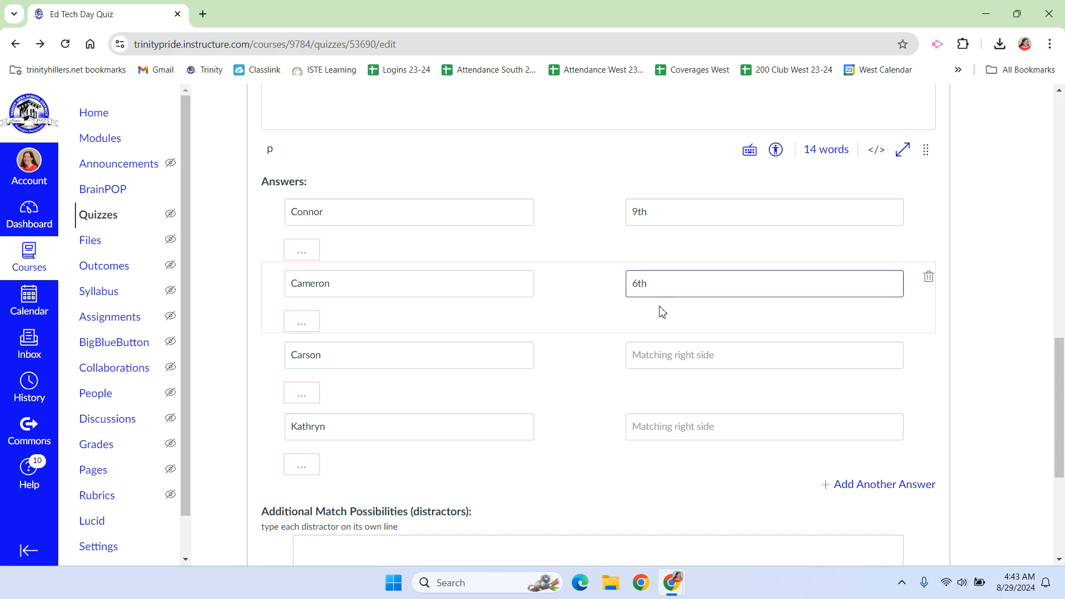
{"action": "left_click", "coordinate": [660, 362]}
{"action": "type", "text": "3rd"}
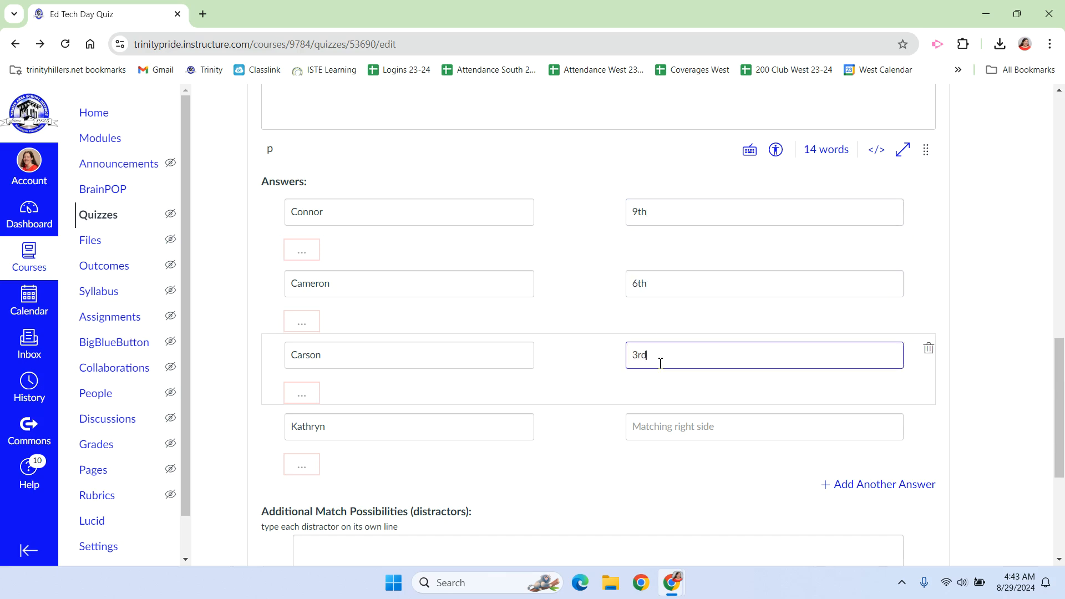
{"action": "left_click", "coordinate": [666, 421]}
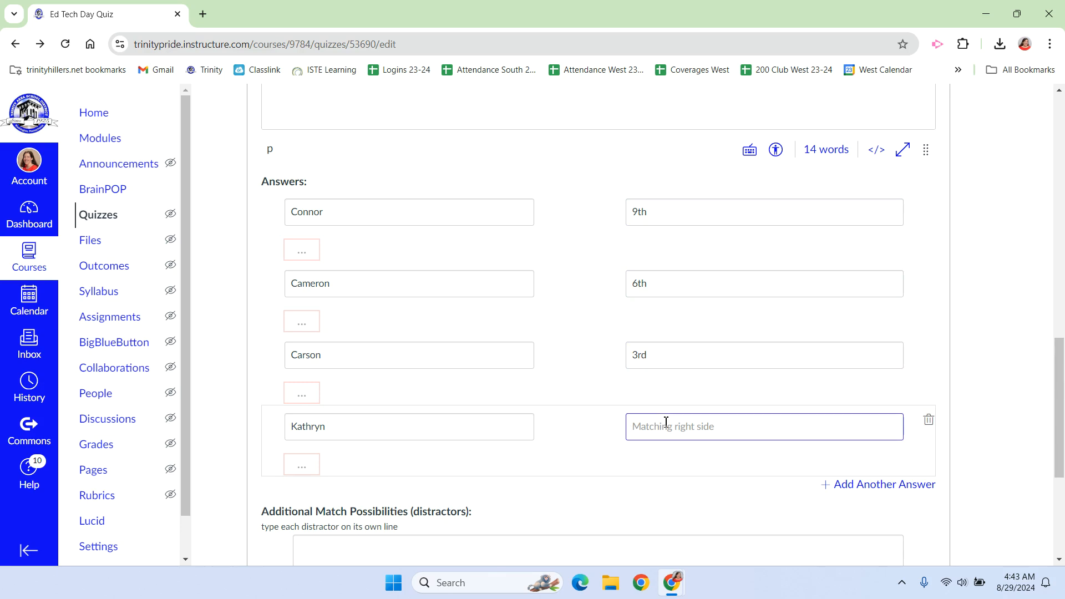
{"action": "type", "text": "Kindergarten"}
{"action": "scroll", "coordinate": [527, 395], "scroll_direction": "down", "scroll_amount": 3}
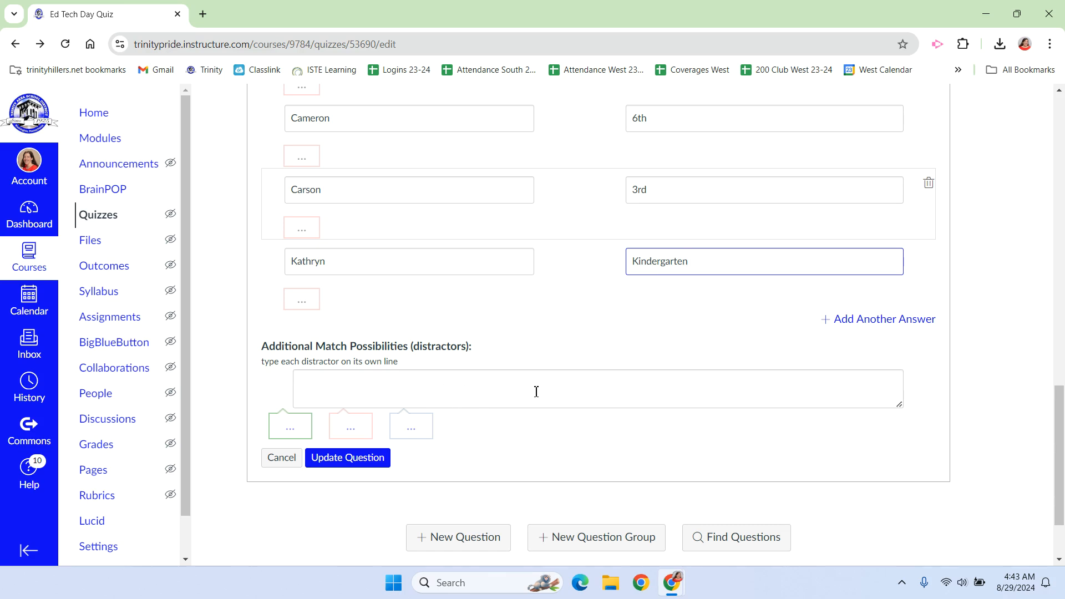
{"action": "left_click", "coordinate": [346, 459]}
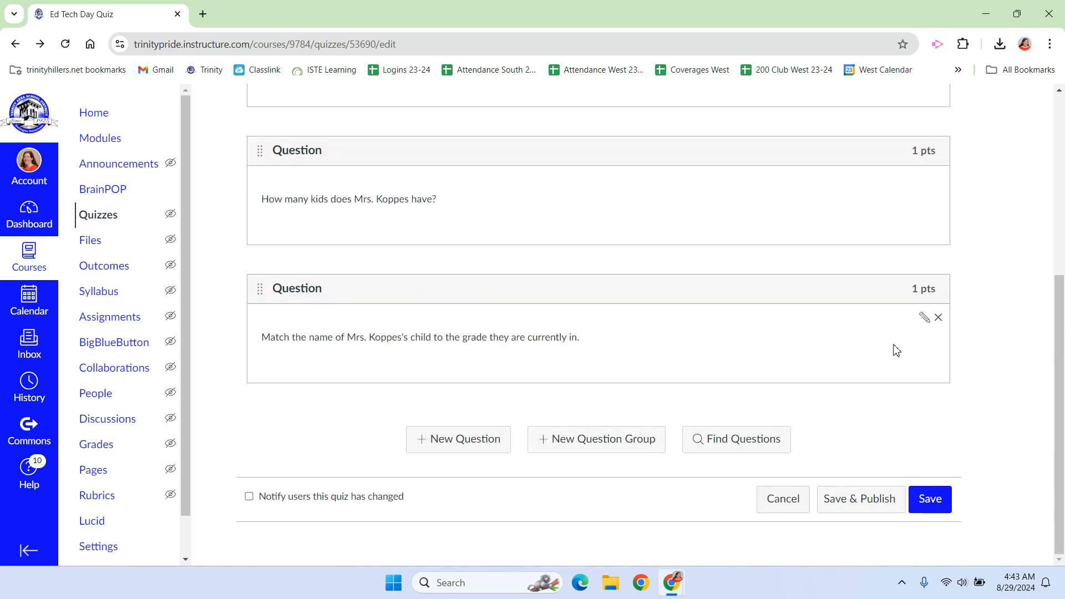
Reopen the matching question, set it to 4 points, and update it
{"action": "left_click", "coordinate": [924, 318]}
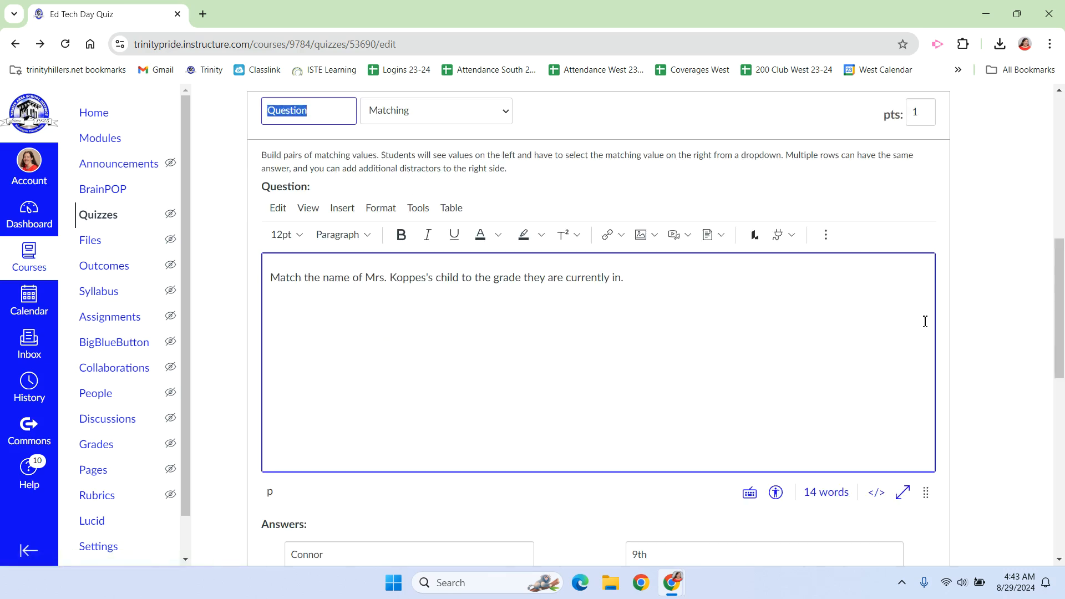
{"action": "left_click", "coordinate": [924, 113]}
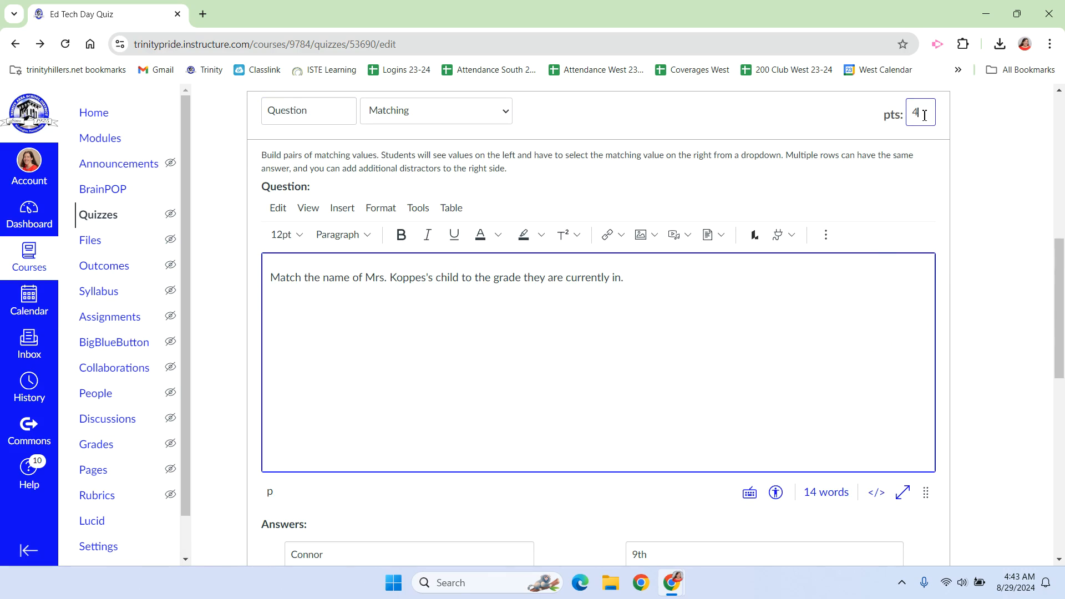
{"action": "scroll", "coordinate": [636, 244], "scroll_direction": "down", "scroll_amount": 10}
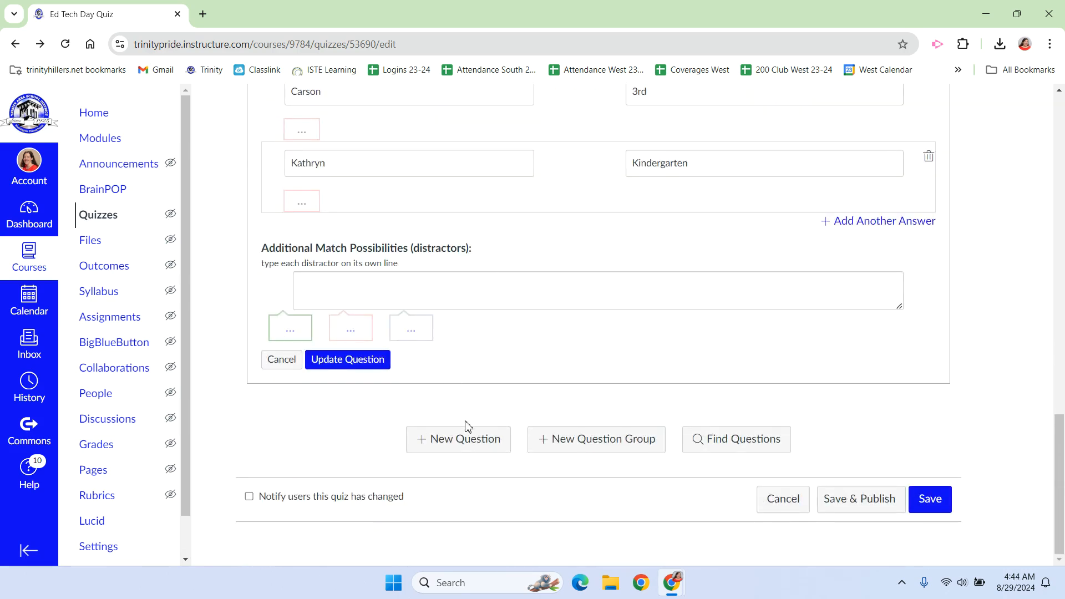
{"action": "left_click", "coordinate": [358, 364]}
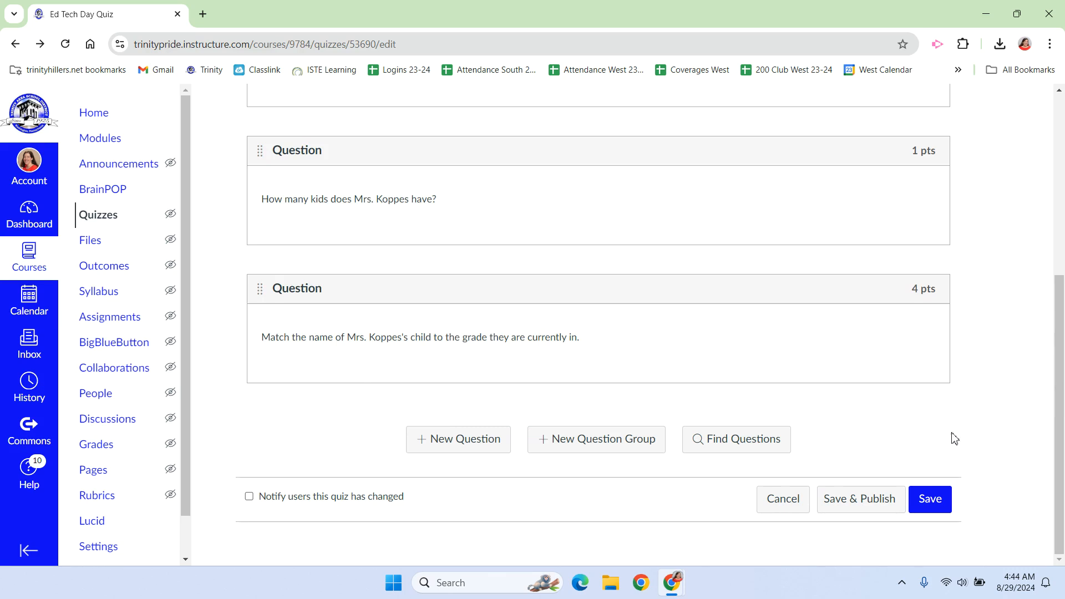
Save the Ed Tech Day Quiz and publish it
{"action": "left_click", "coordinate": [936, 506]}
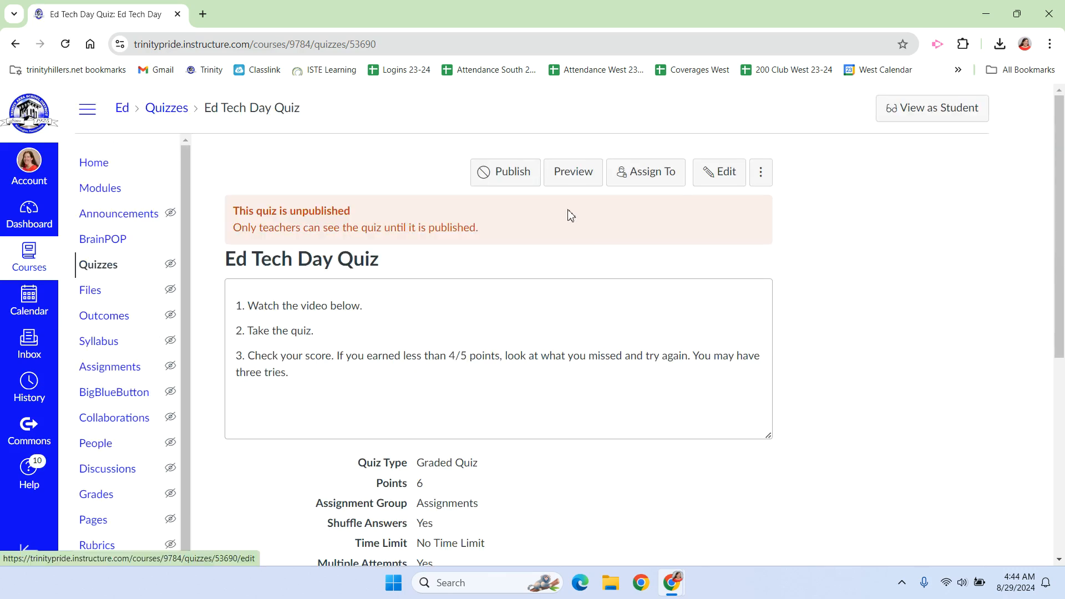
{"action": "left_click", "coordinate": [493, 185]}
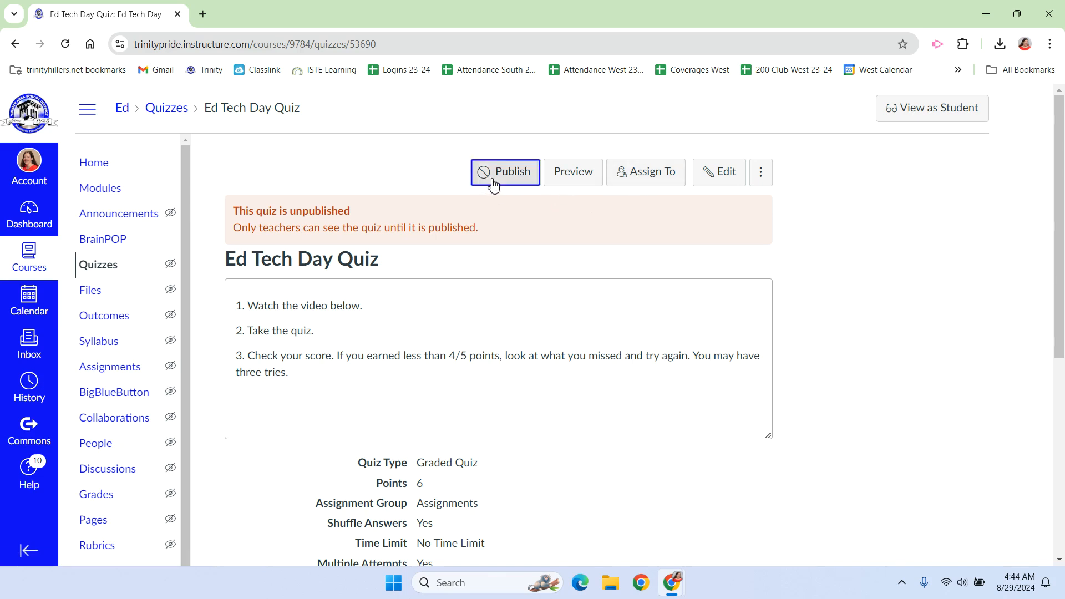
View the quiz as a student, start it by entering the access code, and look through its questions
{"action": "left_click", "coordinate": [962, 114]}
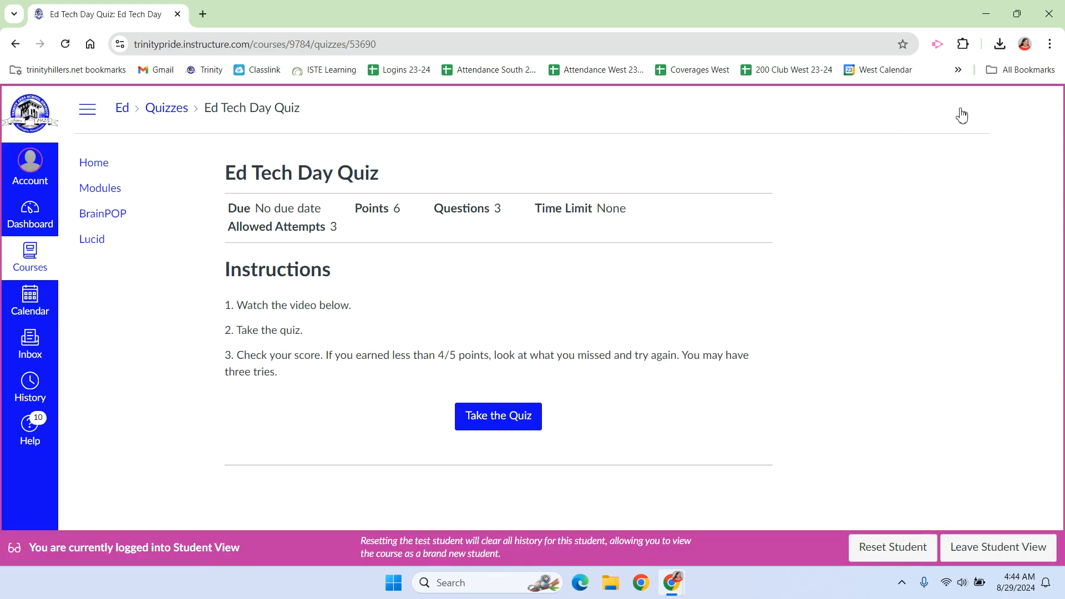
{"action": "left_click", "coordinate": [511, 421]}
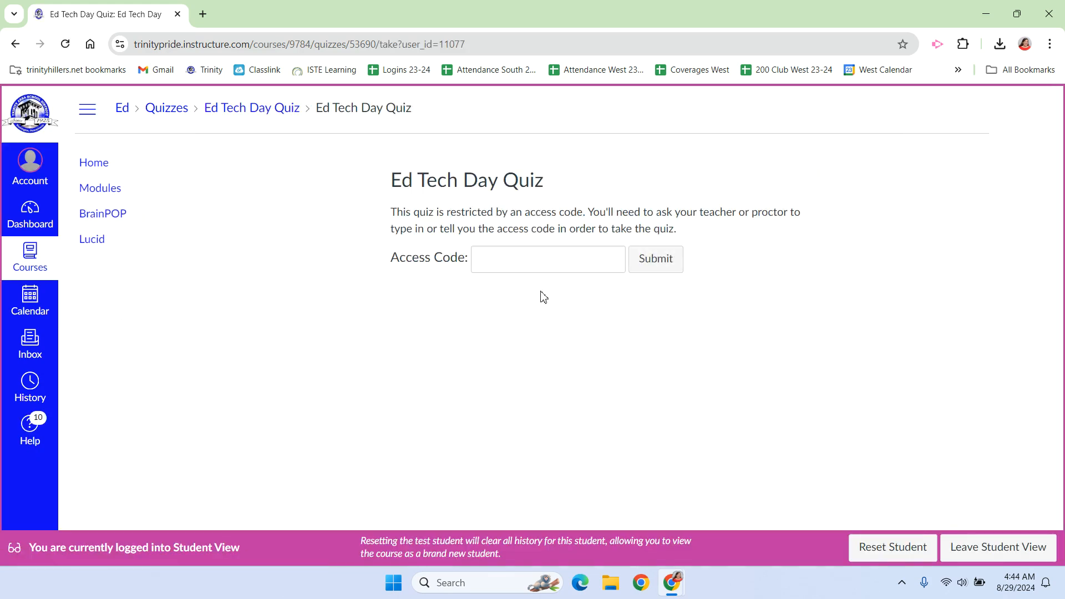
{"action": "left_click", "coordinate": [537, 264]}
{"action": "type", "text": "e"}
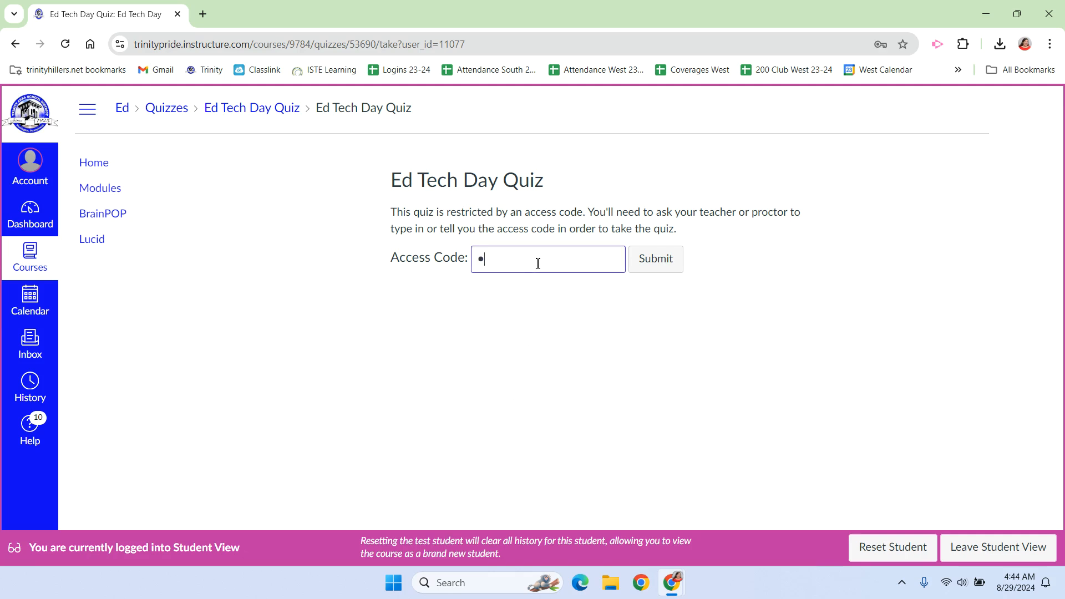
{"action": "type", "text": "t"}
{"action": "key", "text": "Return"}
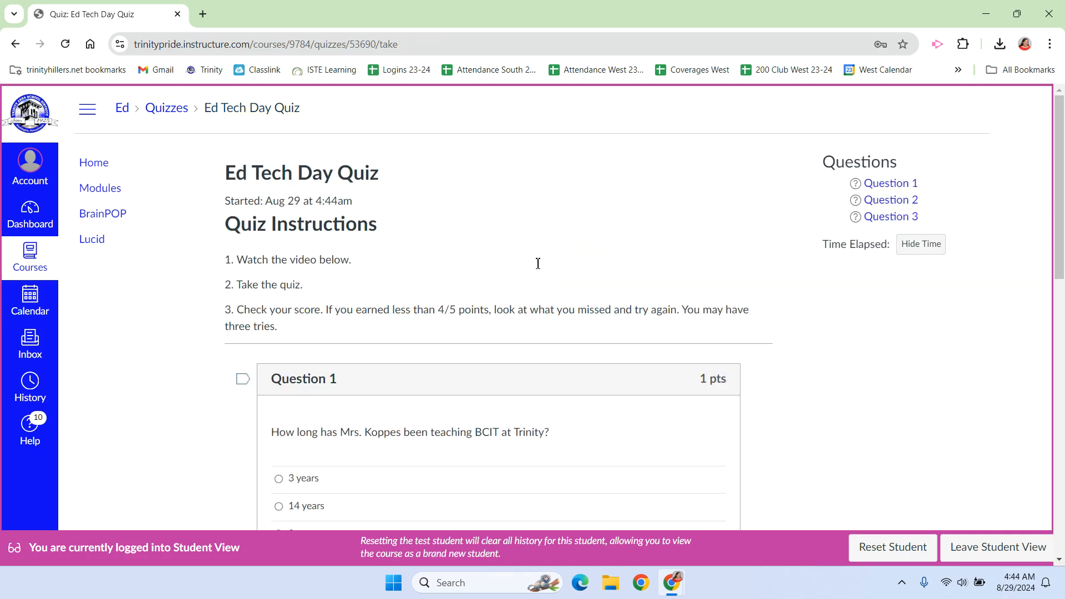
{"action": "scroll", "coordinate": [539, 209], "scroll_direction": "down", "scroll_amount": 2}
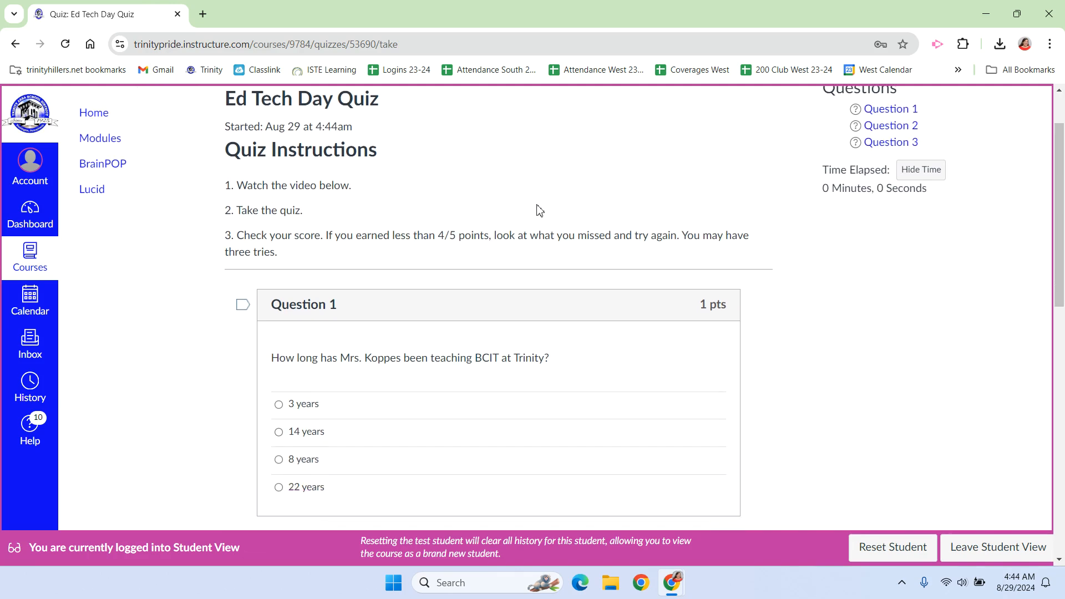
{"action": "scroll", "coordinate": [539, 206], "scroll_direction": "down", "scroll_amount": 1}
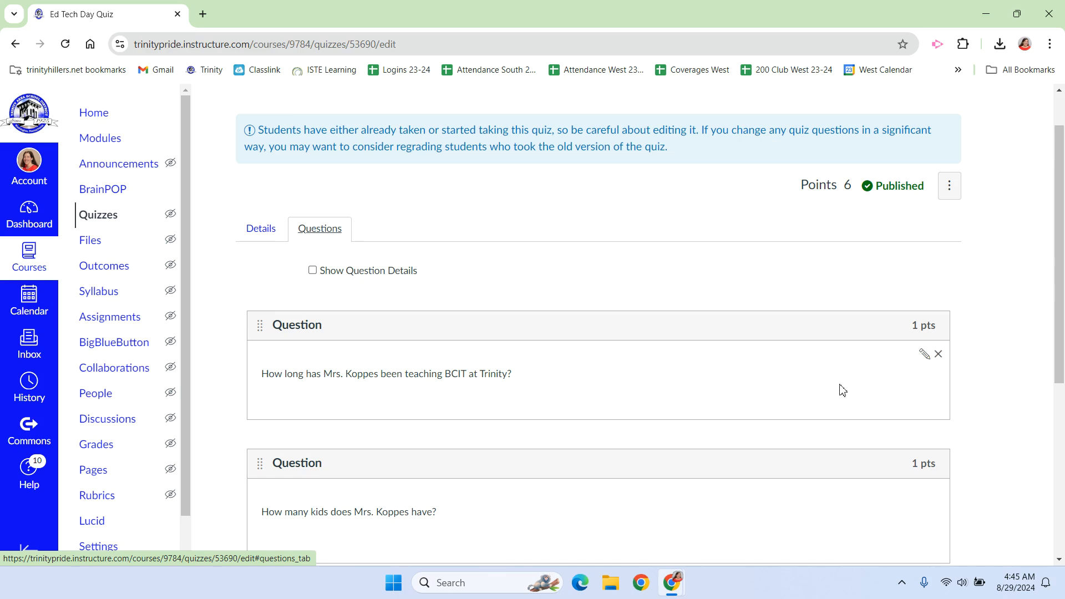
{"action": "left_click", "coordinate": [924, 355]}
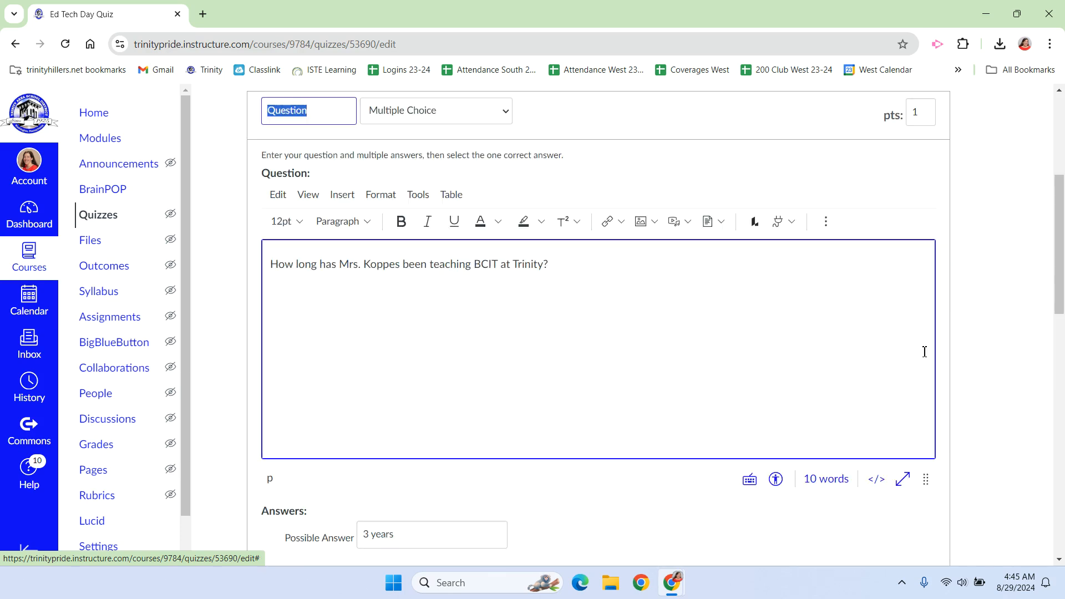
{"action": "scroll", "coordinate": [644, 368], "scroll_direction": "down", "scroll_amount": 2}
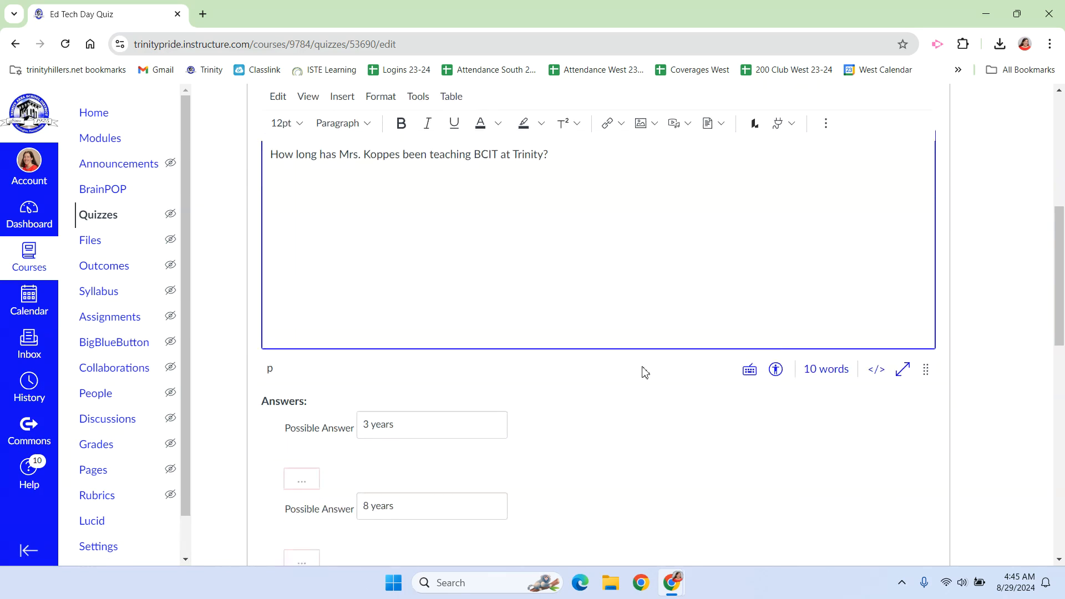
{"action": "scroll", "coordinate": [644, 369], "scroll_direction": "up", "scroll_amount": 3}
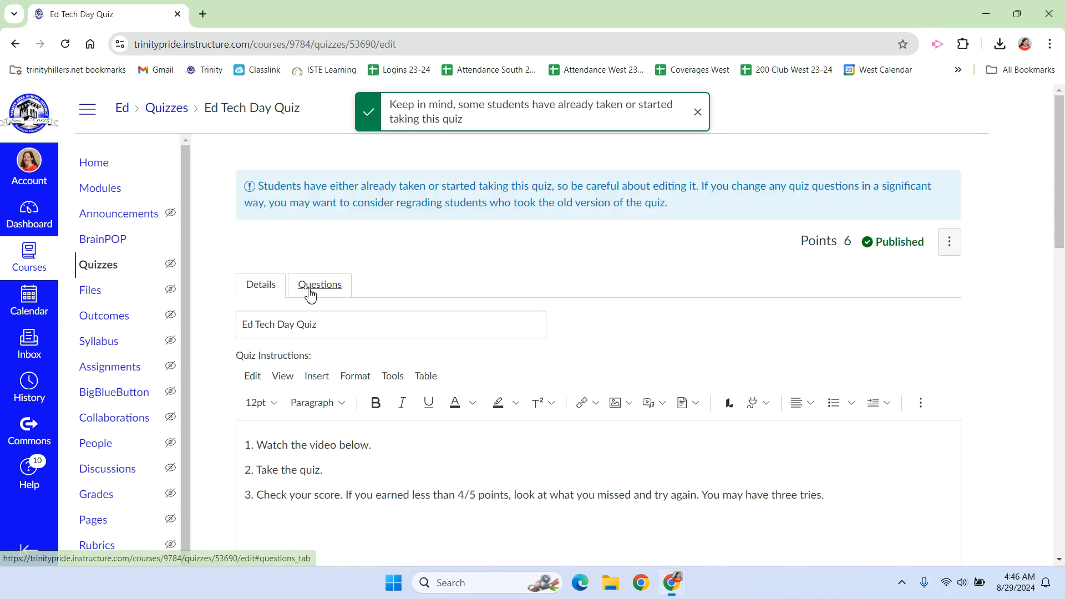
{"action": "left_click", "coordinate": [310, 290]}
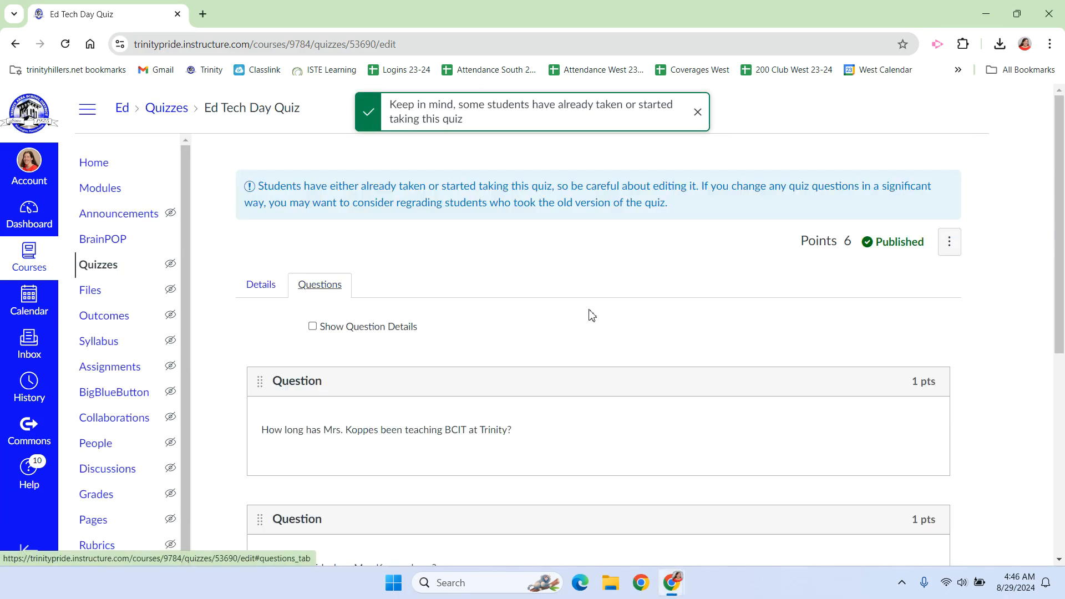
Reopen the first multiple-choice question and prefix its four answers with A., B., C. and D. in order
{"action": "mouse_move", "coordinate": [581, 366]}
{"action": "left_click", "coordinate": [923, 411]}
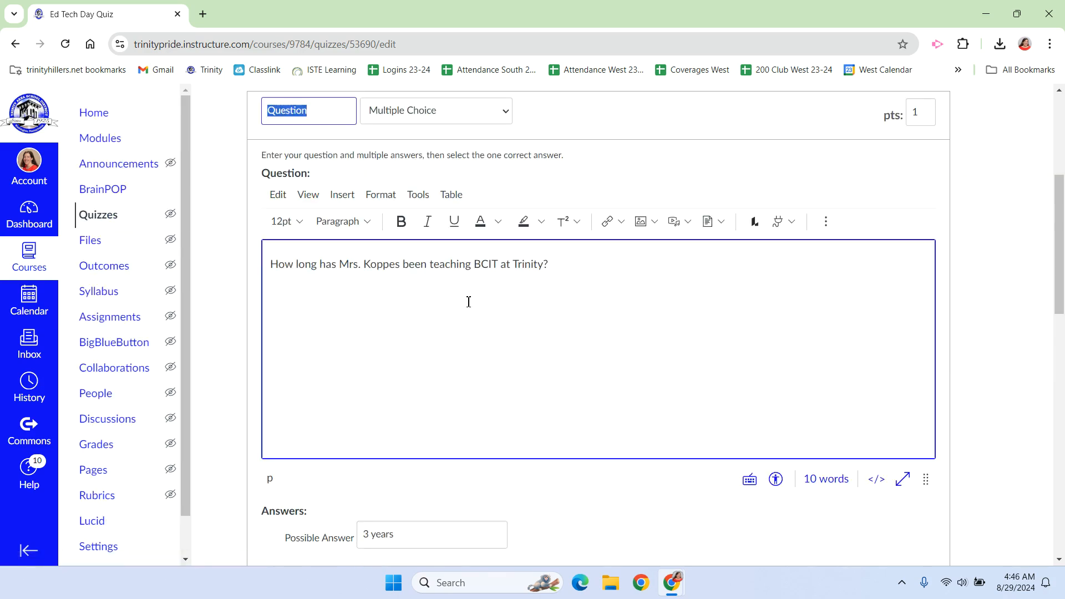
{"action": "scroll", "coordinate": [468, 302], "scroll_direction": "down", "scroll_amount": 4}
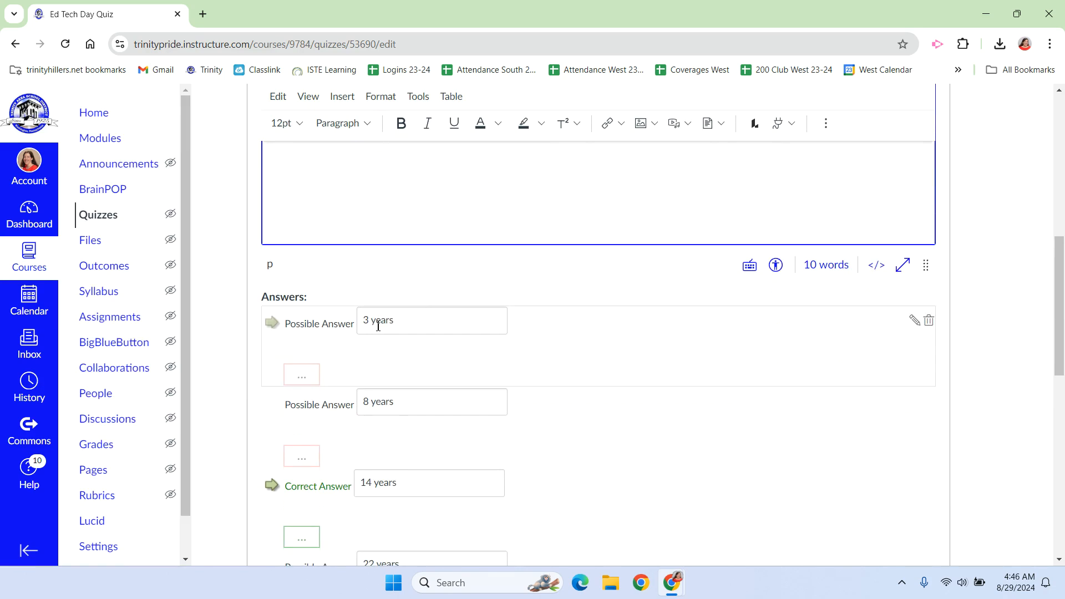
{"action": "left_click", "coordinate": [366, 321]}
{"action": "type", "text": "A."}
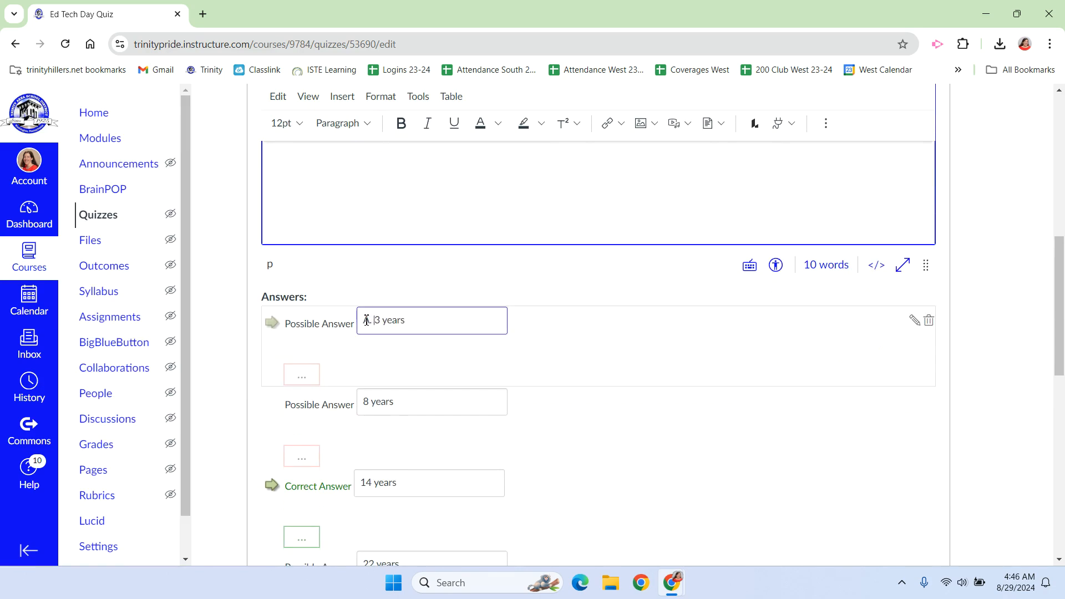
{"action": "left_click", "coordinate": [364, 401]}
{"action": "type", "text": "B."}
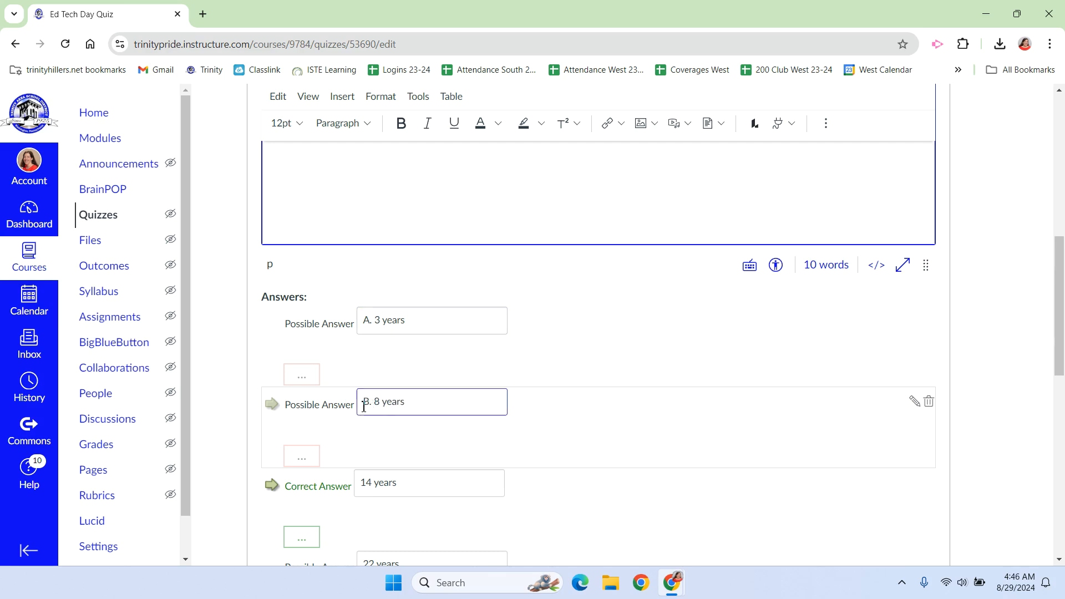
{"action": "left_click", "coordinate": [364, 481]}
{"action": "type", "text": "C."}
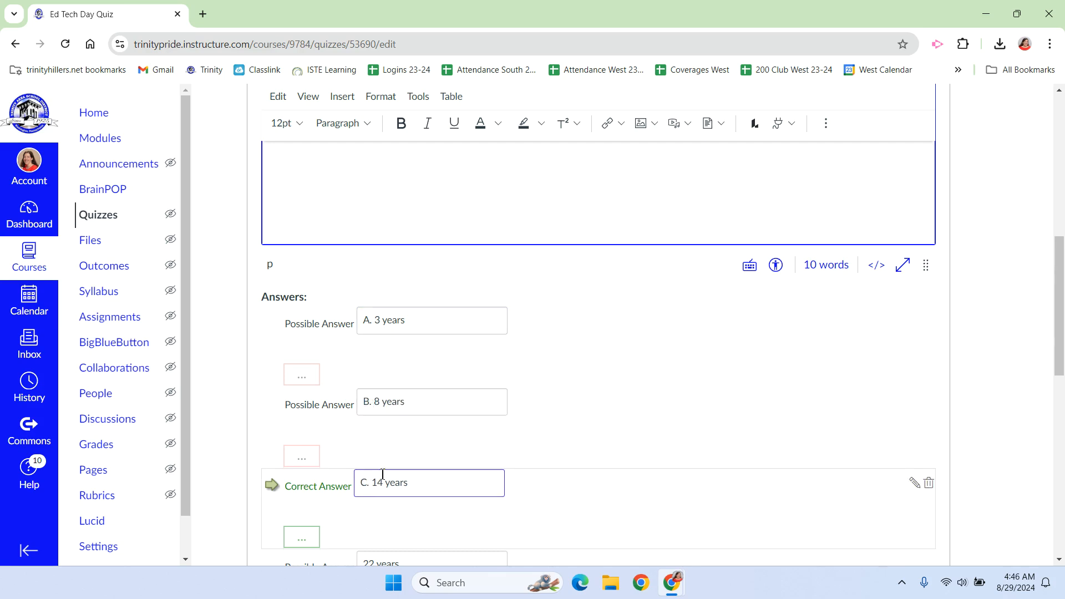
{"action": "scroll", "coordinate": [383, 474], "scroll_direction": "down", "scroll_amount": 2}
{"action": "left_click", "coordinate": [365, 431]}
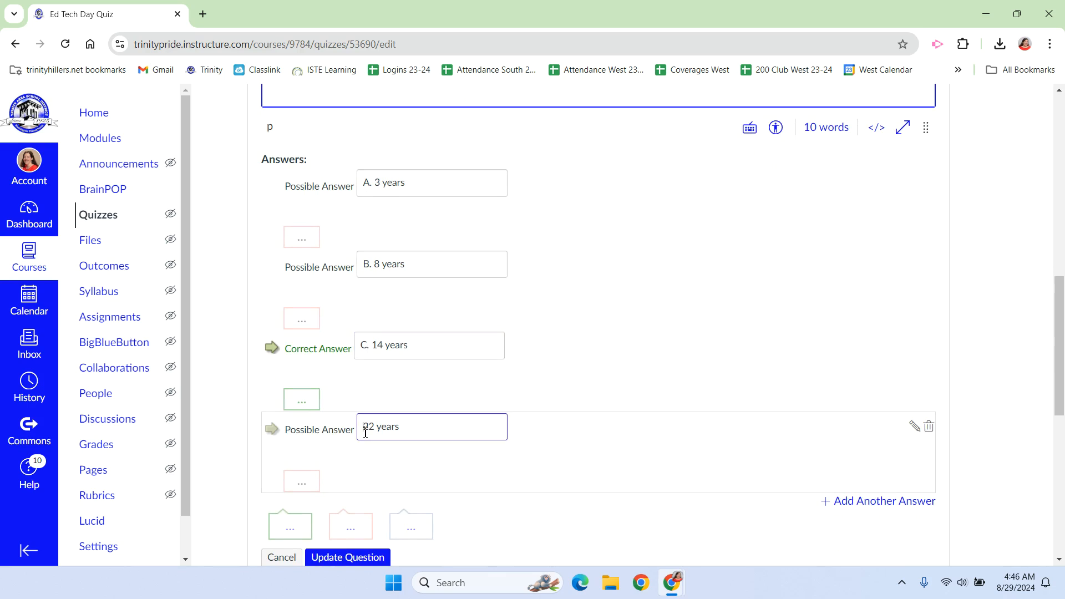
{"action": "type", "text": "D."}
Start a new media recording for the question text and allow camera and microphone access
{"action": "scroll", "coordinate": [673, 317], "scroll_direction": "up", "scroll_amount": 2}
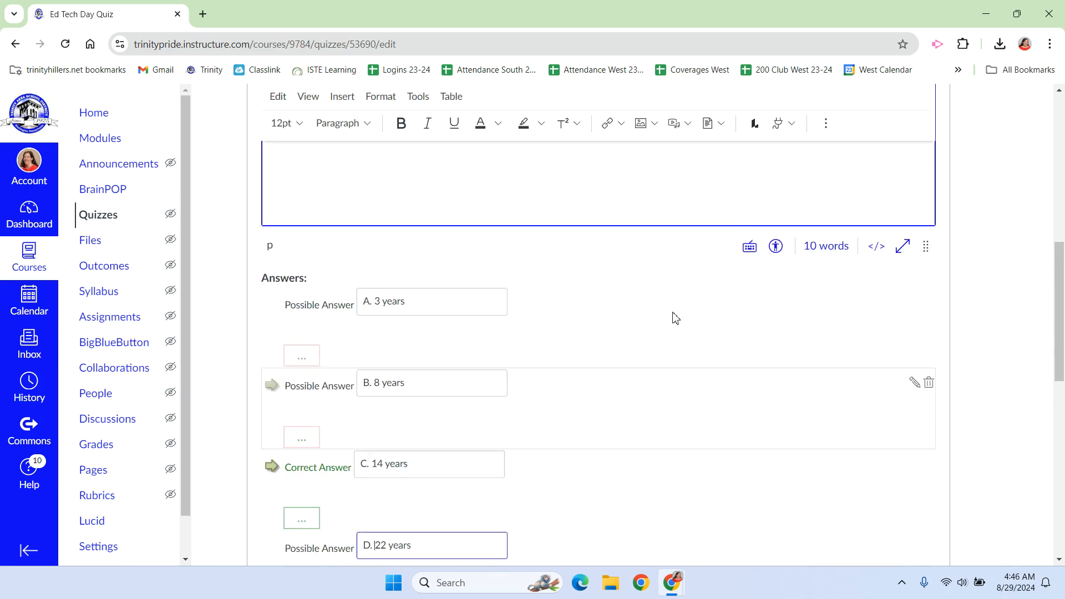
{"action": "scroll", "coordinate": [675, 318], "scroll_direction": "up", "scroll_amount": 5}
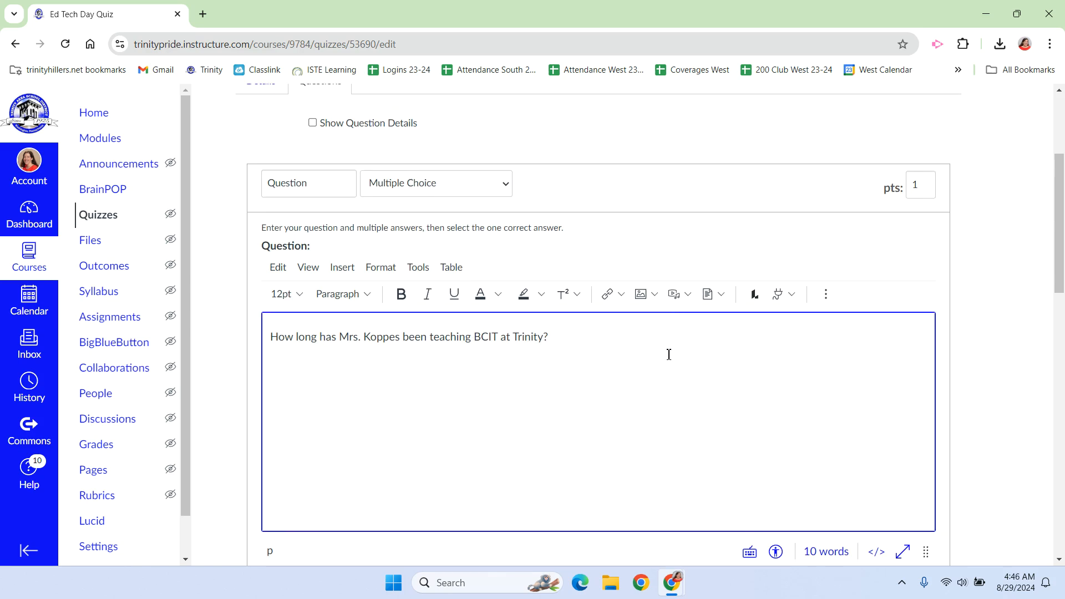
{"action": "left_click", "coordinate": [675, 295]}
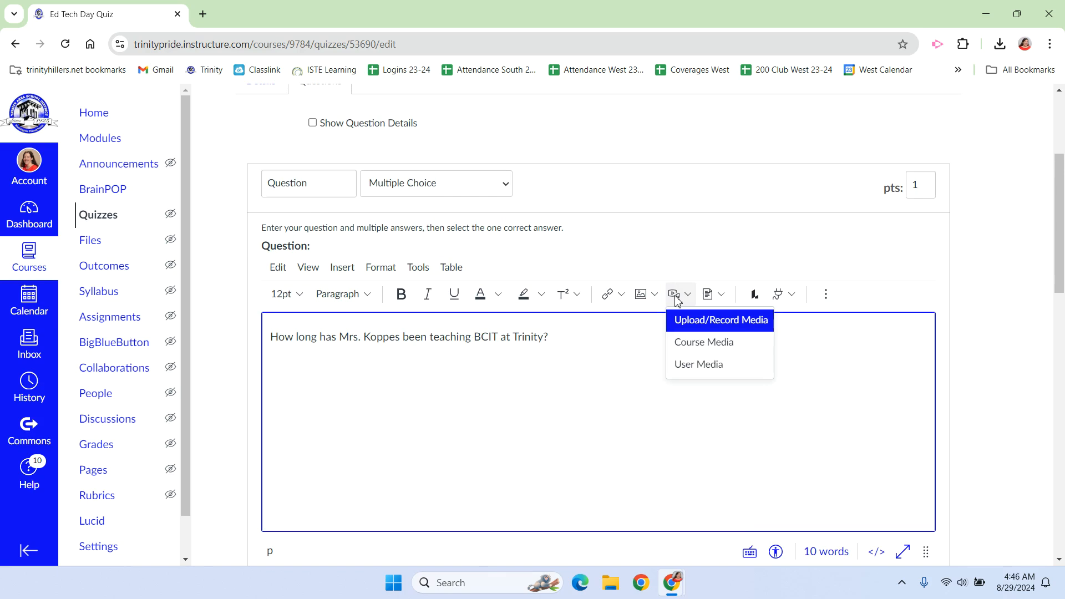
{"action": "left_click", "coordinate": [690, 322]}
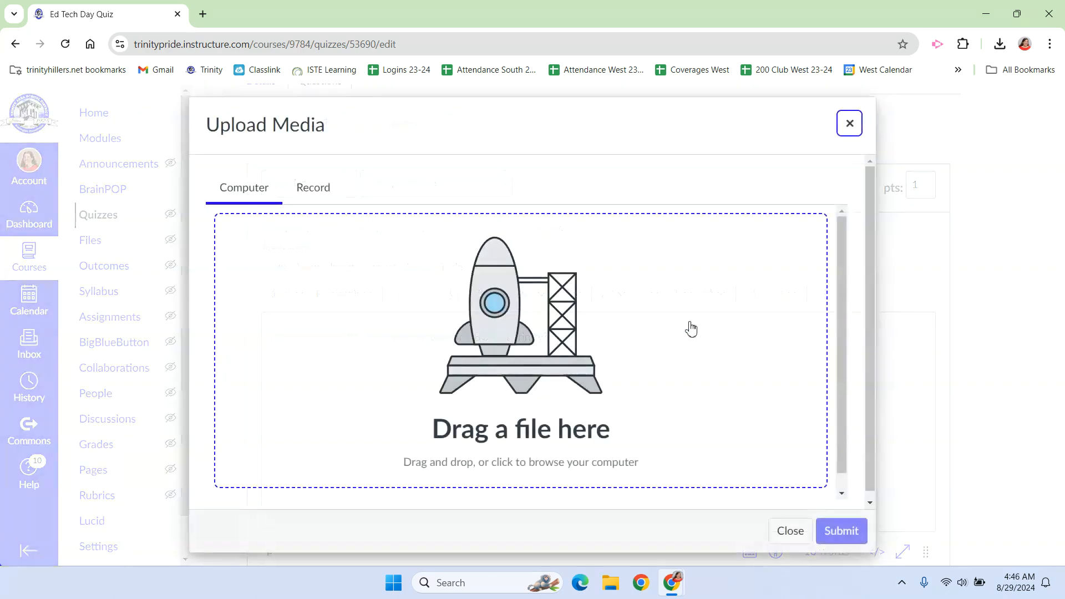
{"action": "left_click", "coordinate": [320, 187]}
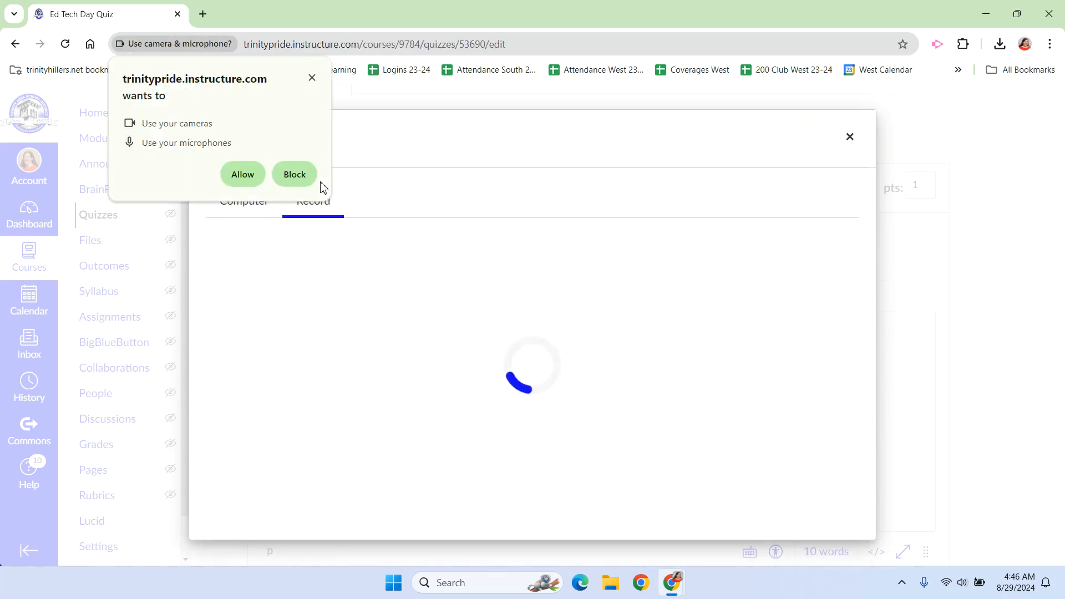
{"action": "left_click", "coordinate": [243, 175]}
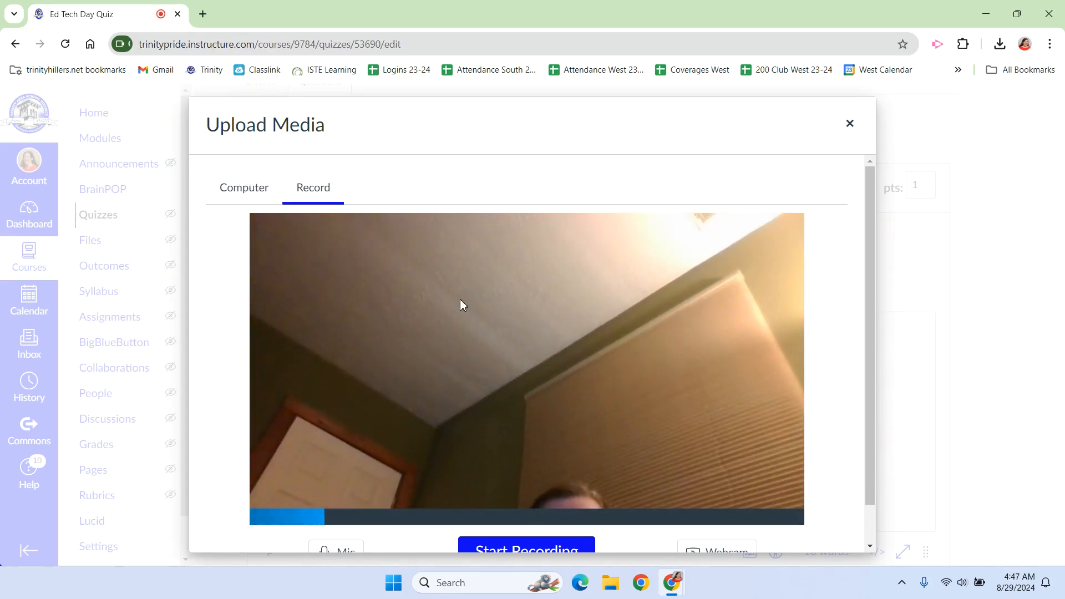
Turn the webcam off with No Video and record an audio clip about 16 seconds long
{"action": "scroll", "coordinate": [460, 298], "scroll_direction": "down", "scroll_amount": 1}
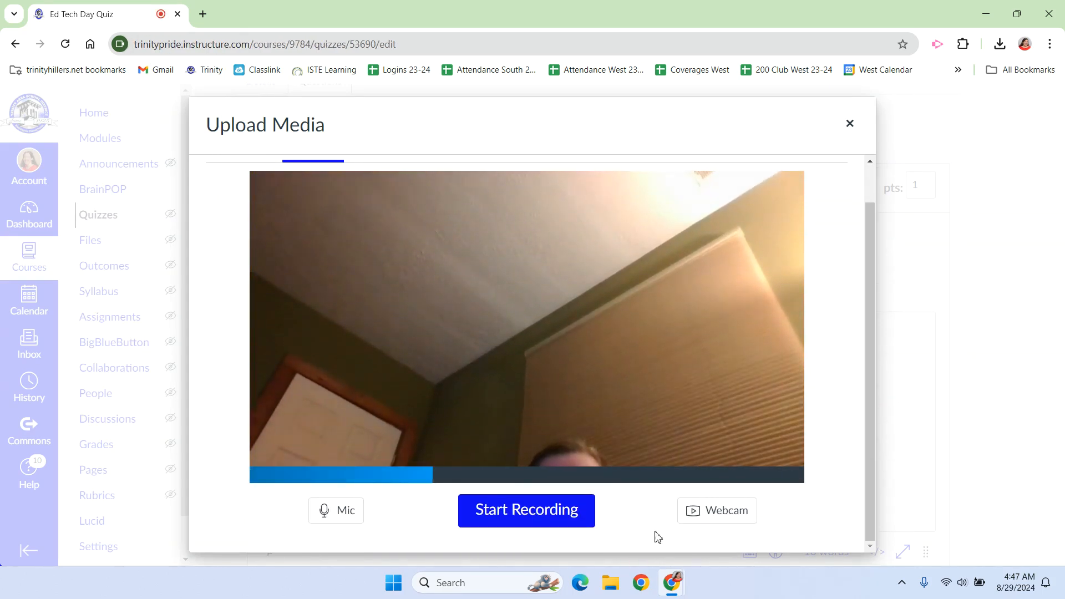
{"action": "left_click", "coordinate": [720, 519]}
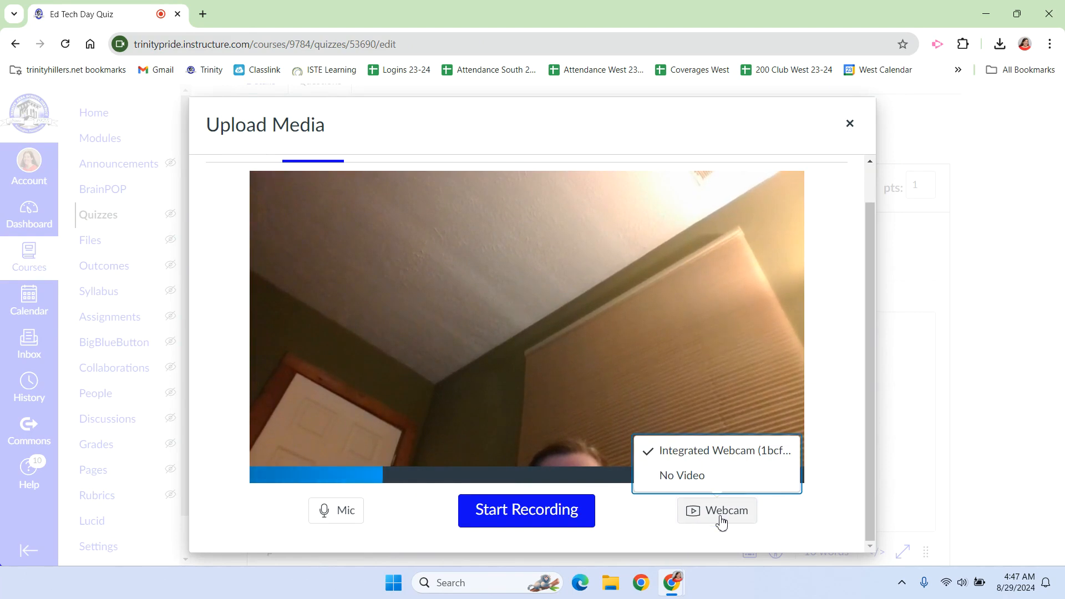
{"action": "left_click", "coordinate": [693, 477]}
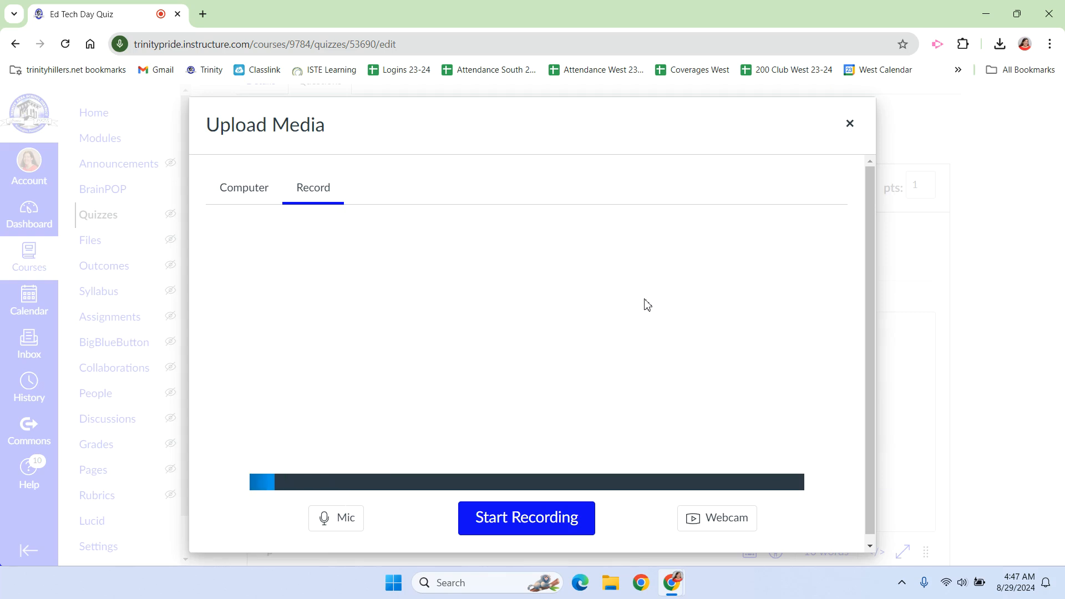
{"action": "left_click", "coordinate": [515, 521]}
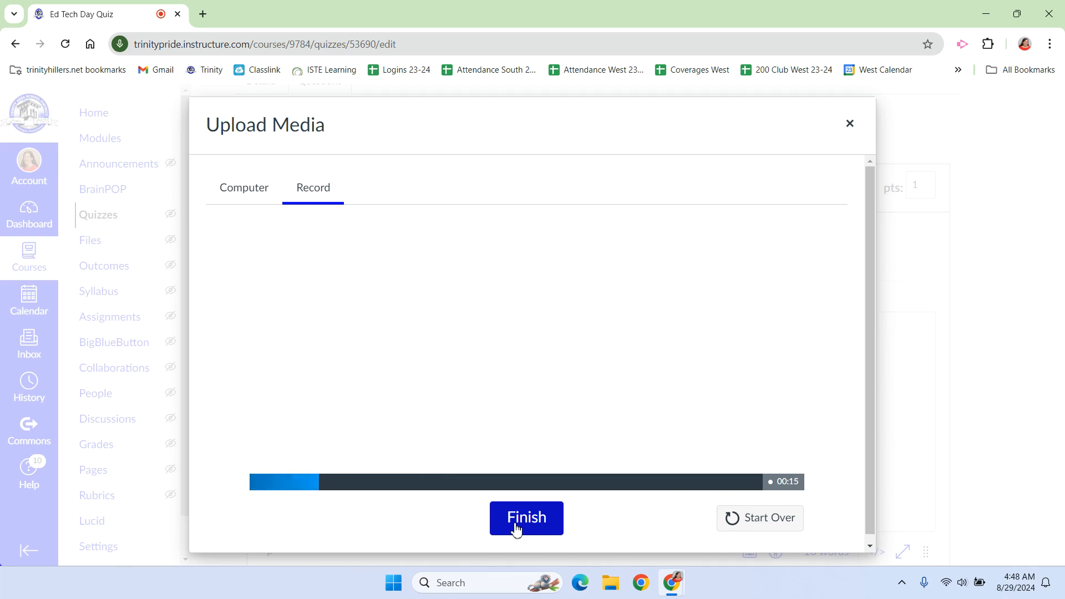
{"action": "left_click", "coordinate": [516, 526]}
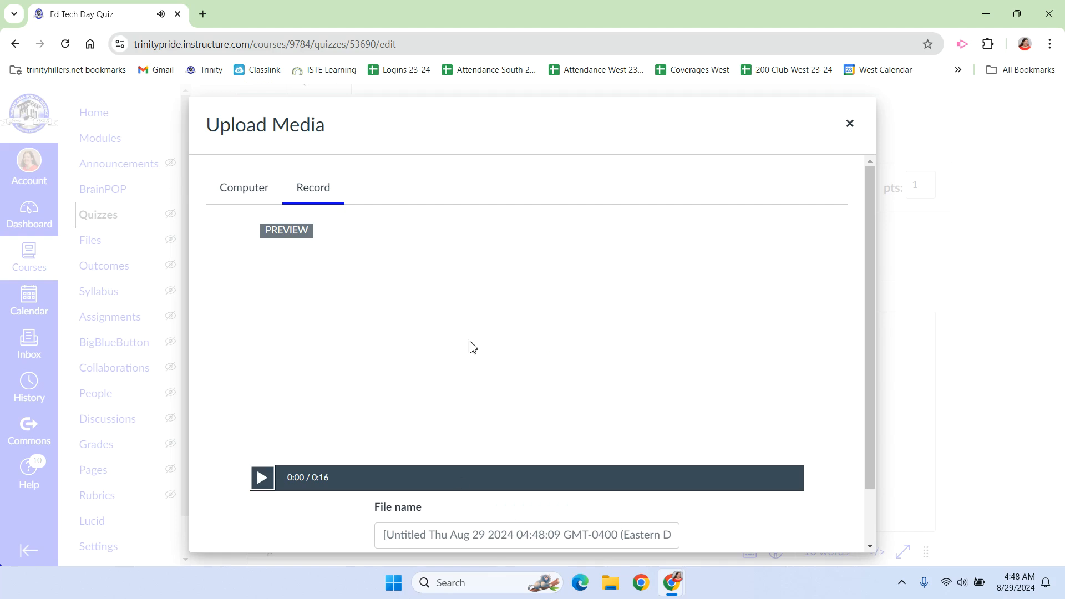
Name the recording with the teacher's surname followed by "Teach BCIT", and save it into the question
{"action": "scroll", "coordinate": [443, 346], "scroll_direction": "down", "scroll_amount": 2}
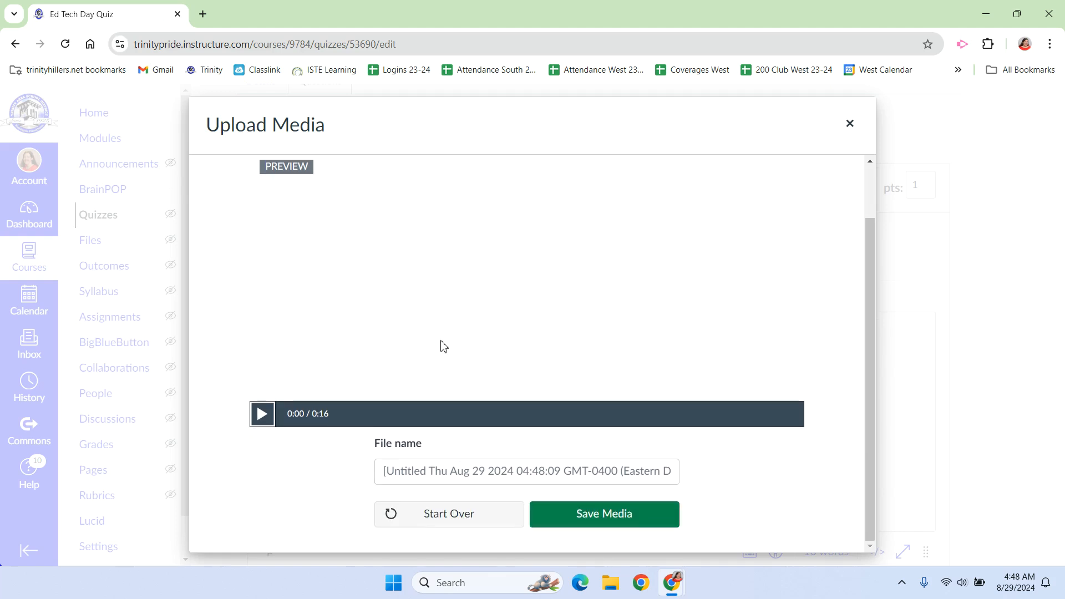
{"action": "left_click", "coordinate": [471, 472]}
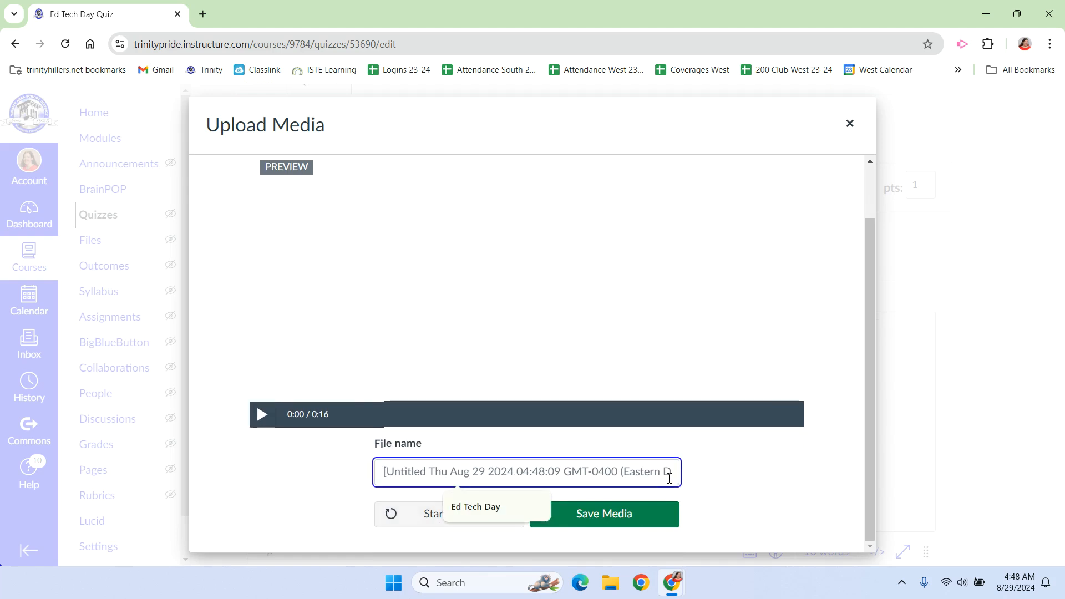
{"action": "type", "text": "Koppes Teach BCIT"}
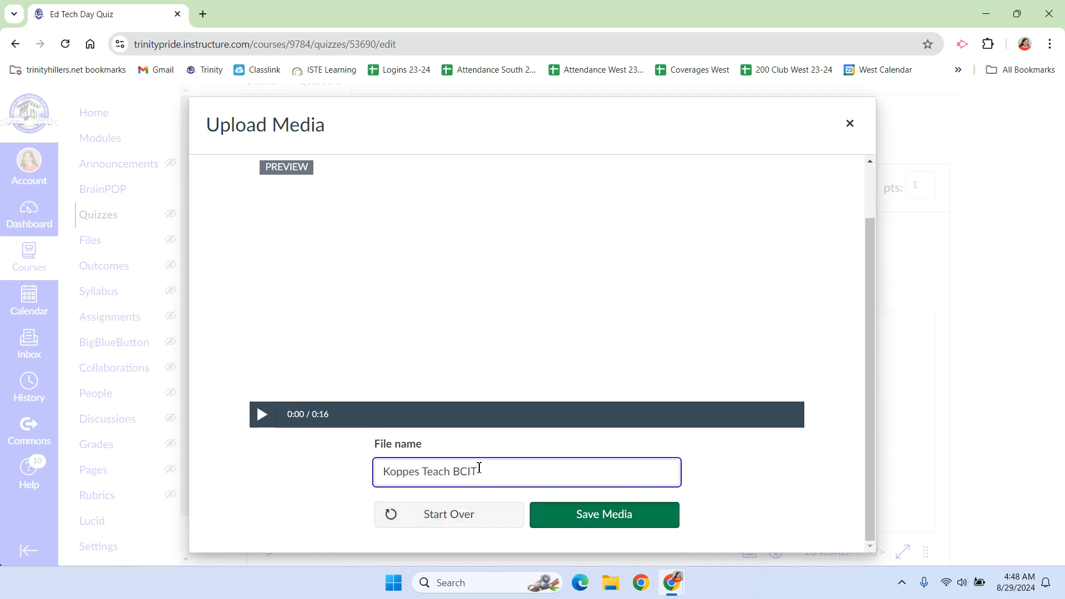
{"action": "left_click", "coordinate": [597, 521]}
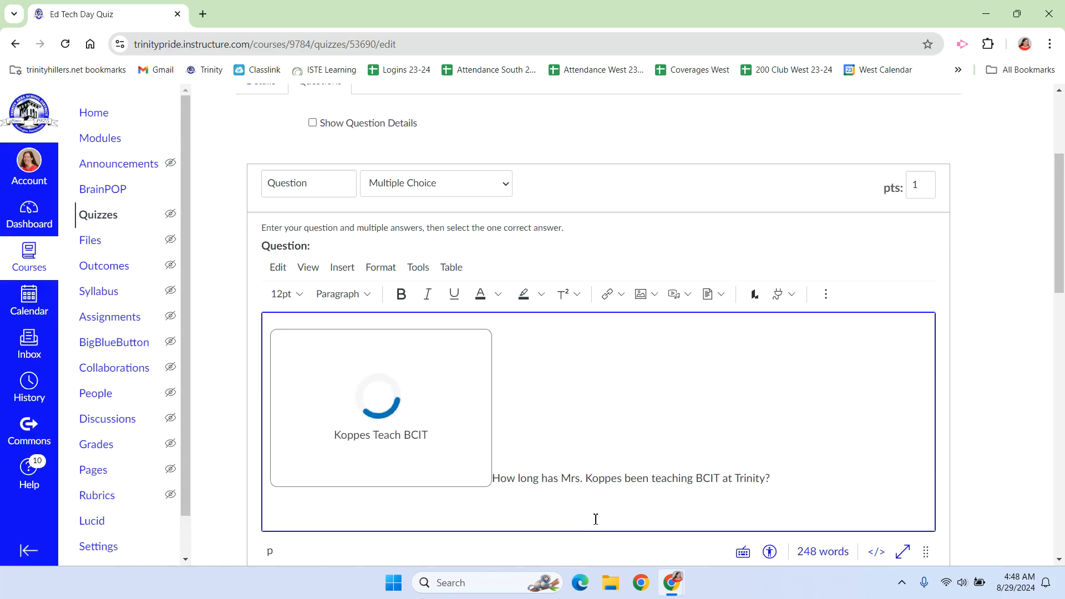
Update the multiple-choice question with its audio clip and lettered answers, and save the quiz
{"action": "scroll", "coordinate": [446, 304], "scroll_direction": "down", "scroll_amount": 2}
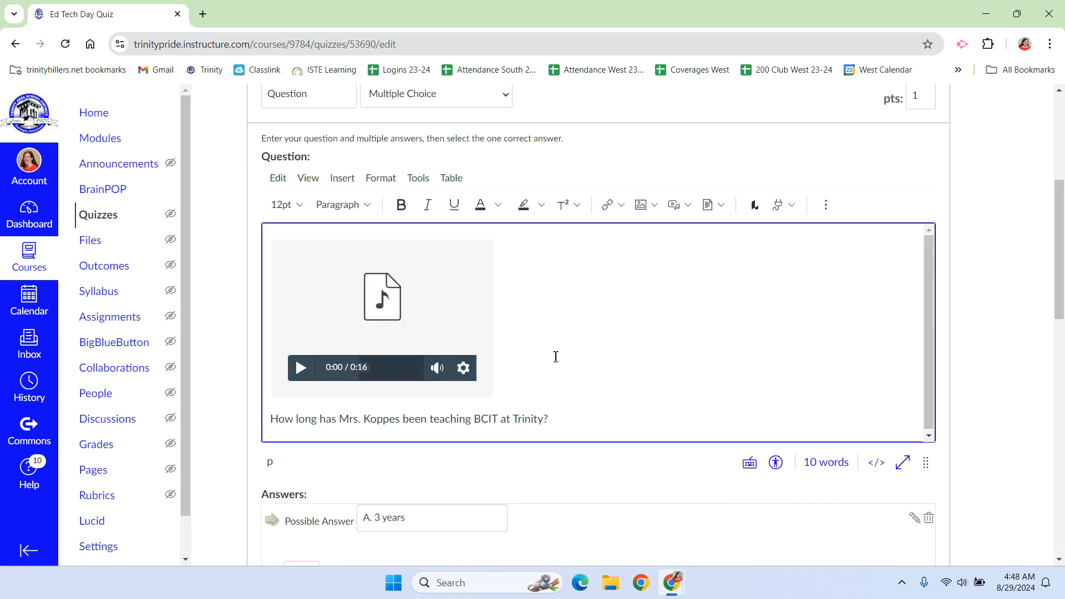
{"action": "scroll", "coordinate": [576, 455], "scroll_direction": "down", "scroll_amount": 2}
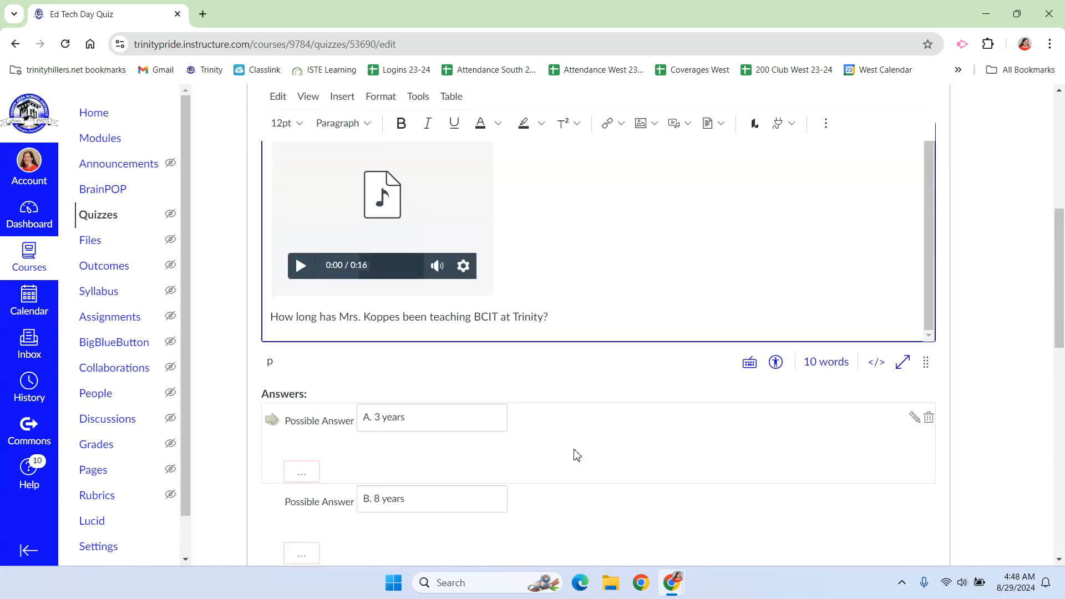
{"action": "scroll", "coordinate": [363, 508], "scroll_direction": "down", "scroll_amount": 5}
{"action": "left_click", "coordinate": [364, 508]}
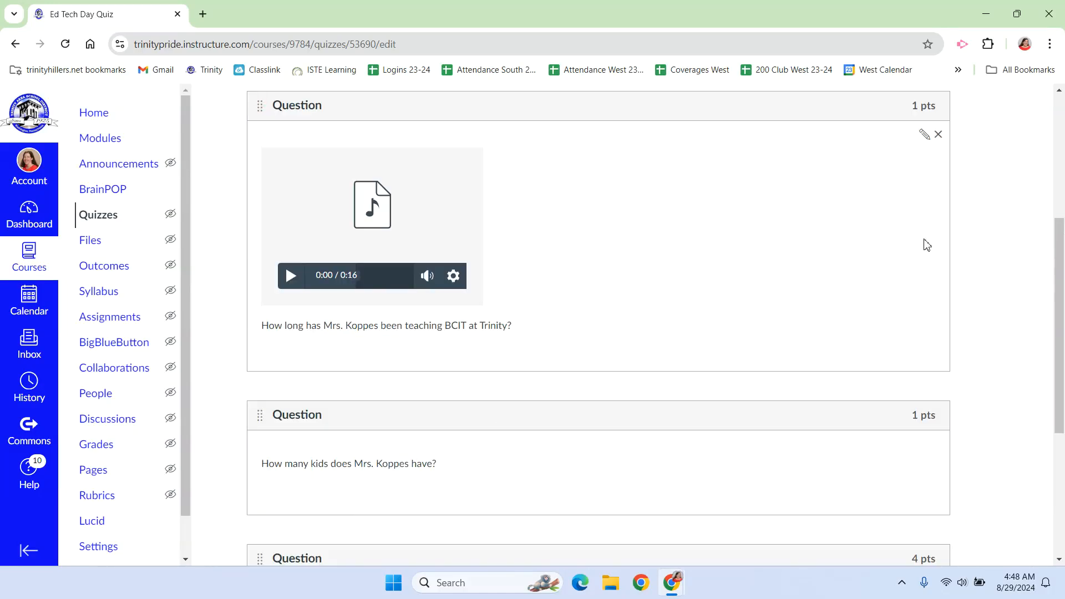
{"action": "scroll", "coordinate": [924, 242], "scroll_direction": "up", "scroll_amount": 6}
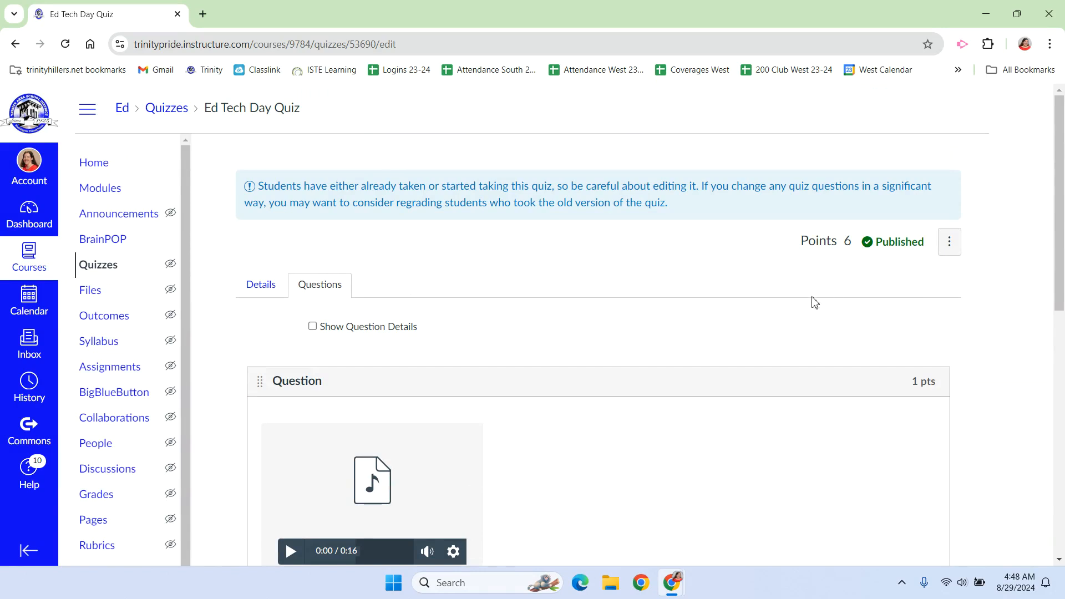
{"action": "scroll", "coordinate": [810, 302], "scroll_direction": "down", "scroll_amount": 1}
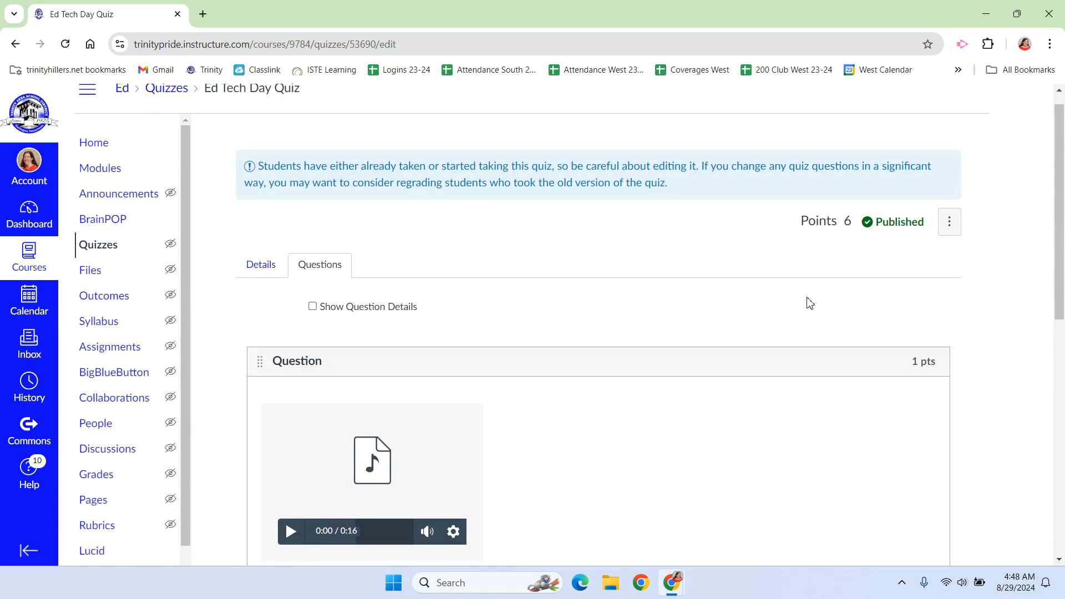
{"action": "scroll", "coordinate": [810, 303], "scroll_direction": "down", "scroll_amount": 2}
In the quiz preview, play and pause the audio clip in question 1 and look over its answer choices
{"action": "left_click", "coordinate": [301, 426]}
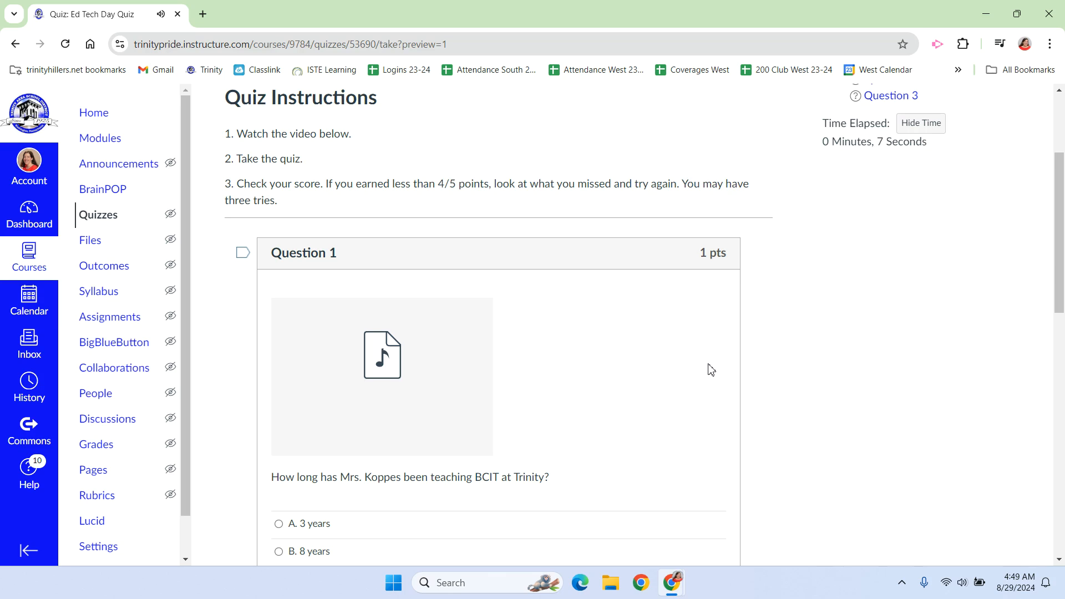
{"action": "mouse_move", "coordinate": [392, 387]}
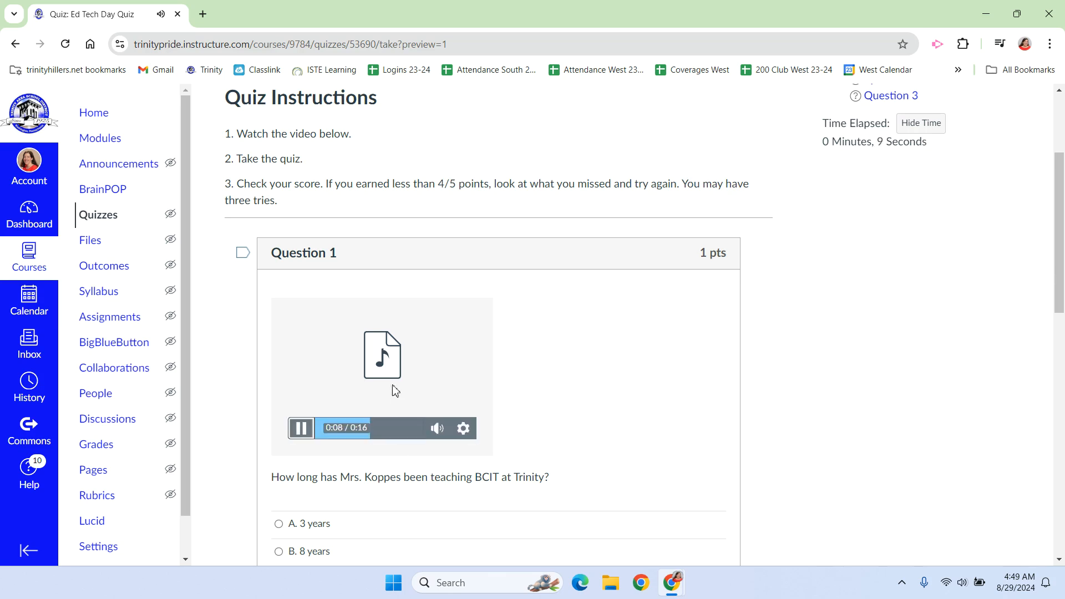
{"action": "left_click", "coordinate": [301, 426]}
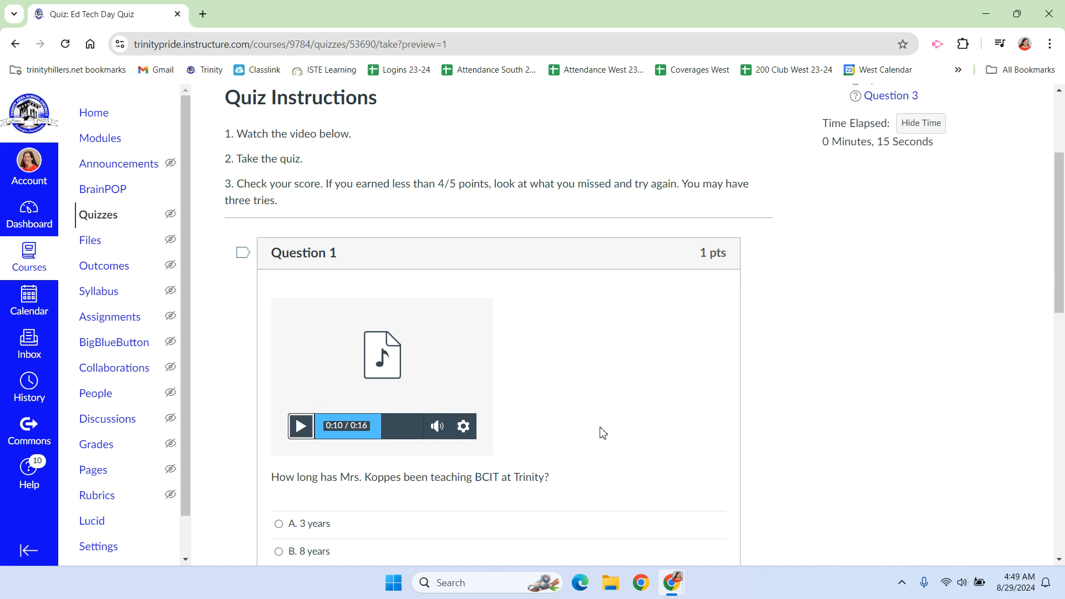
{"action": "scroll", "coordinate": [603, 433], "scroll_direction": "down", "scroll_amount": 1}
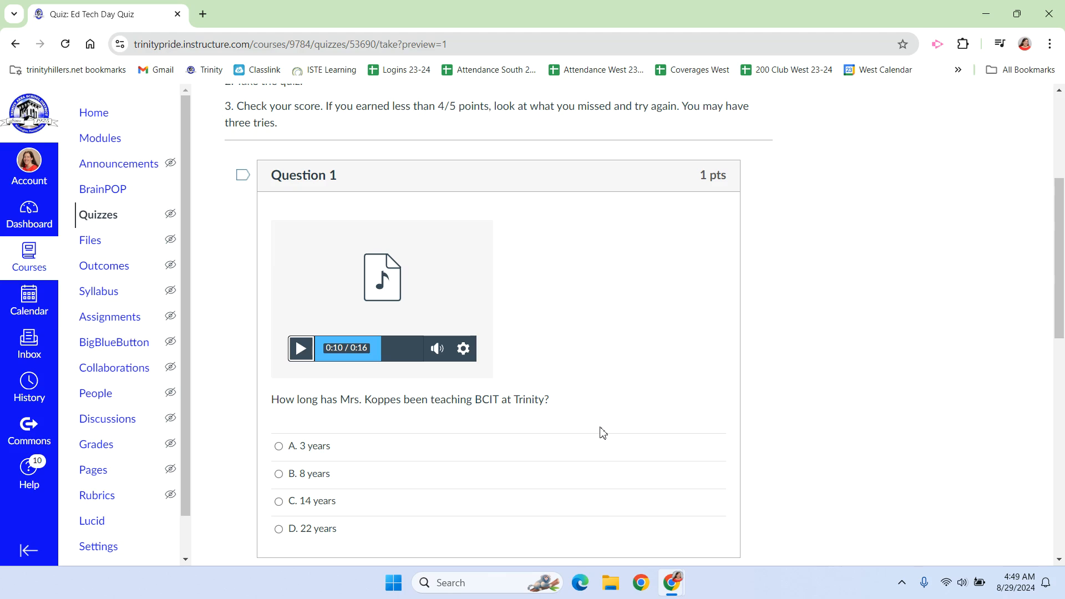
{"action": "scroll", "coordinate": [603, 433], "scroll_direction": "up", "scroll_amount": 1}
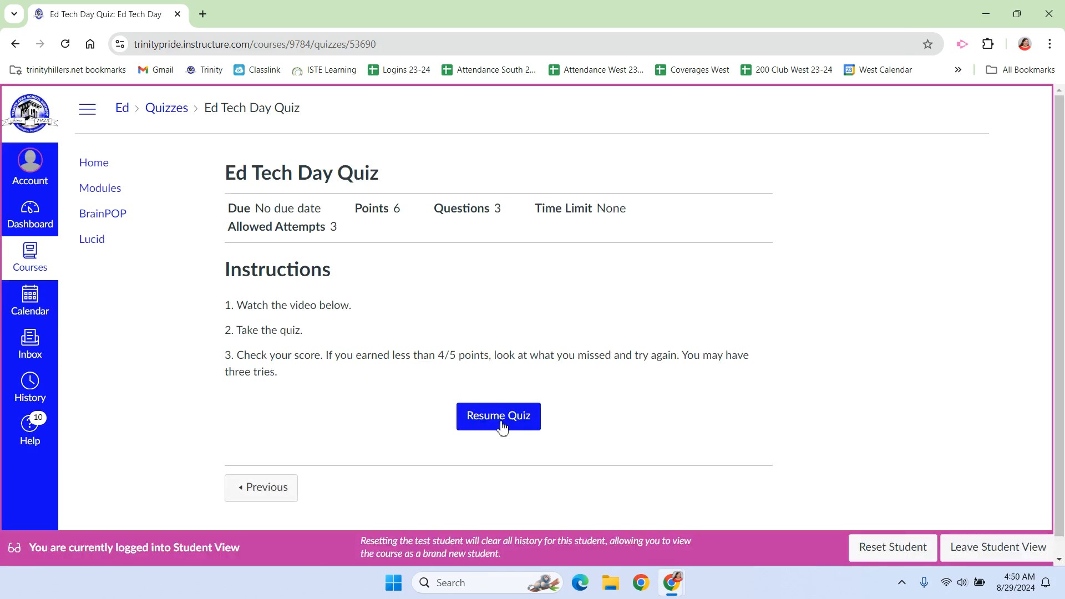
Resume the Ed Tech Day Quiz as the test student, answering question 1 with 8 years and question 2 with 4
{"action": "left_click", "coordinate": [497, 417]}
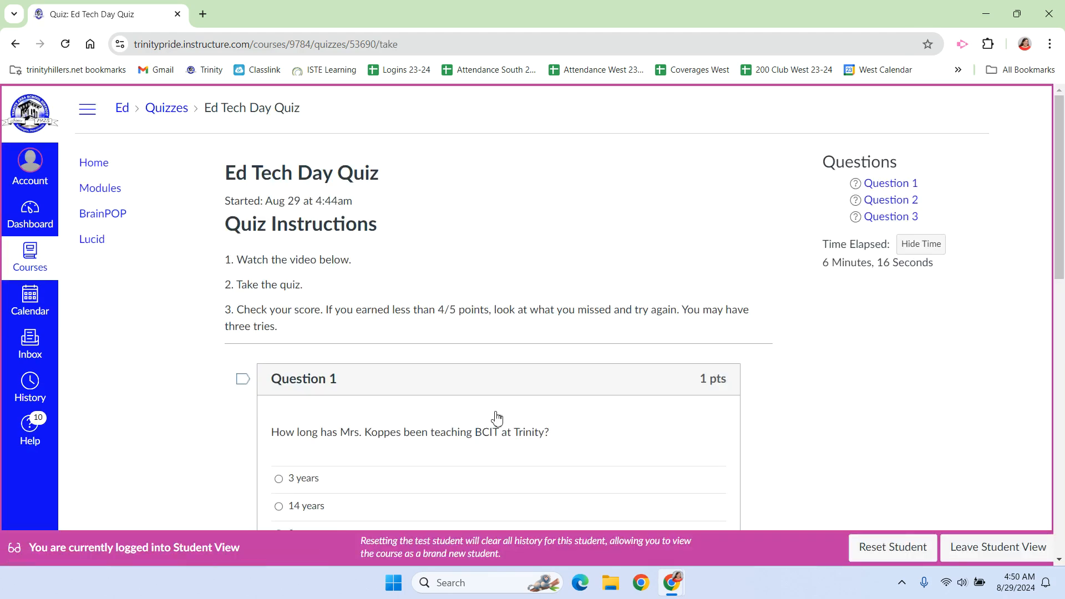
{"action": "scroll", "coordinate": [520, 326], "scroll_direction": "down", "scroll_amount": 3}
{"action": "scroll", "coordinate": [520, 326], "scroll_direction": "down", "scroll_amount": 1}
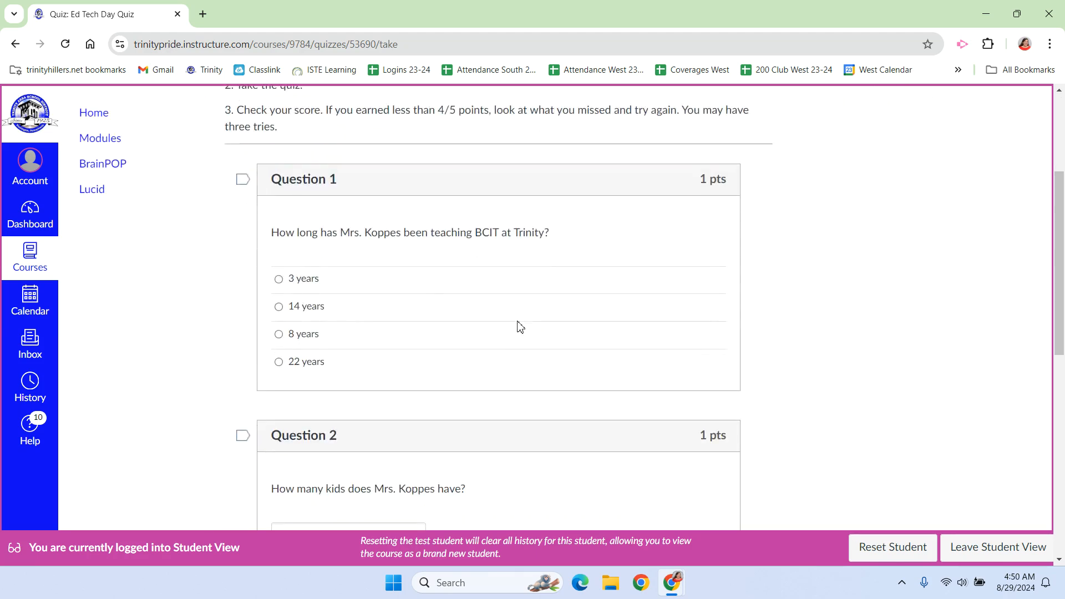
{"action": "left_click", "coordinate": [280, 337]}
{"action": "scroll", "coordinate": [449, 312], "scroll_direction": "down", "scroll_amount": 5}
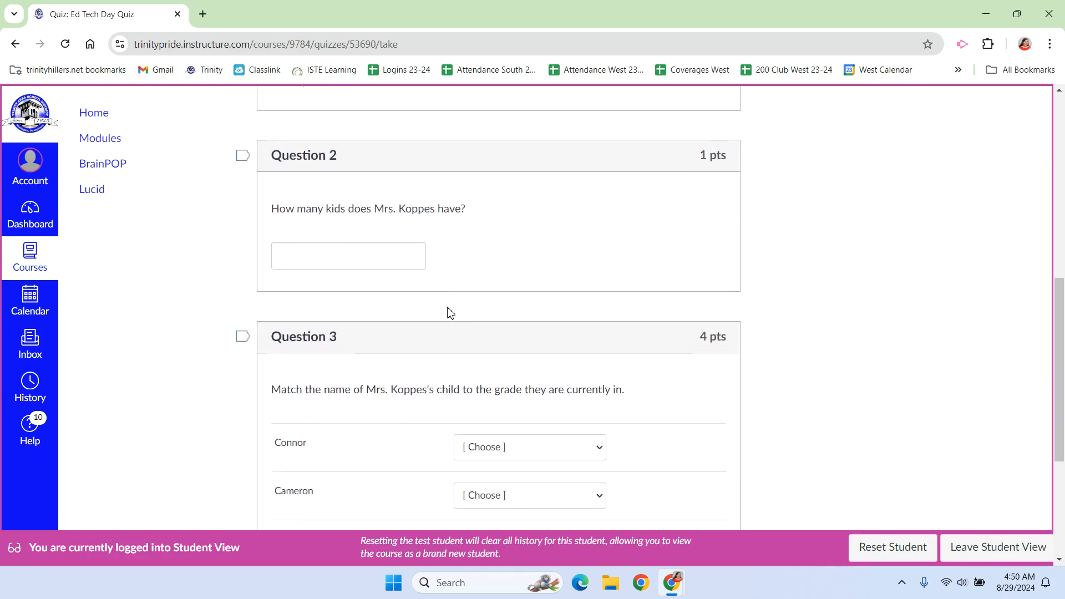
{"action": "left_click", "coordinate": [363, 253]}
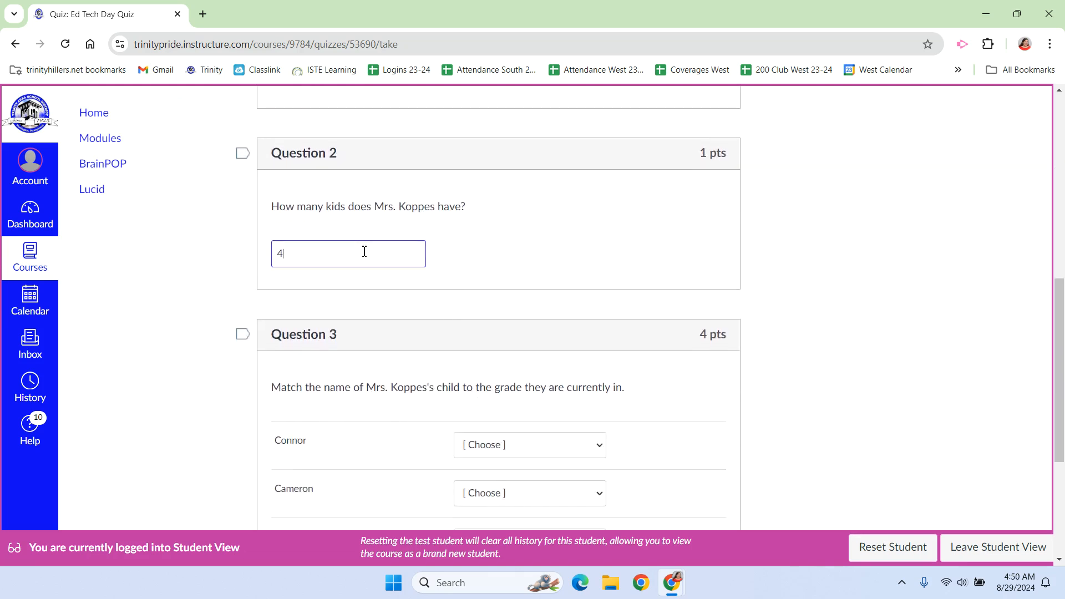
Match the four children in question 3, in listed order, to Kindergarten, 6th, 3rd and Kindergarten, and submit the quiz
{"action": "scroll", "coordinate": [364, 253], "scroll_direction": "down", "scroll_amount": 3}
{"action": "left_click", "coordinate": [528, 296]}
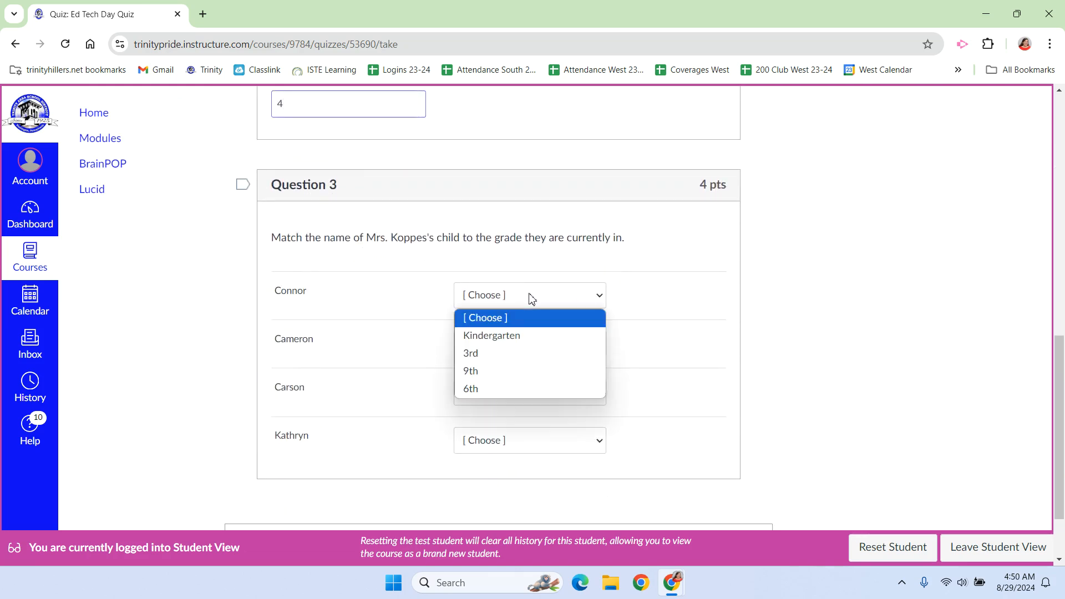
{"action": "left_click", "coordinate": [516, 336]}
{"action": "left_click", "coordinate": [508, 343]}
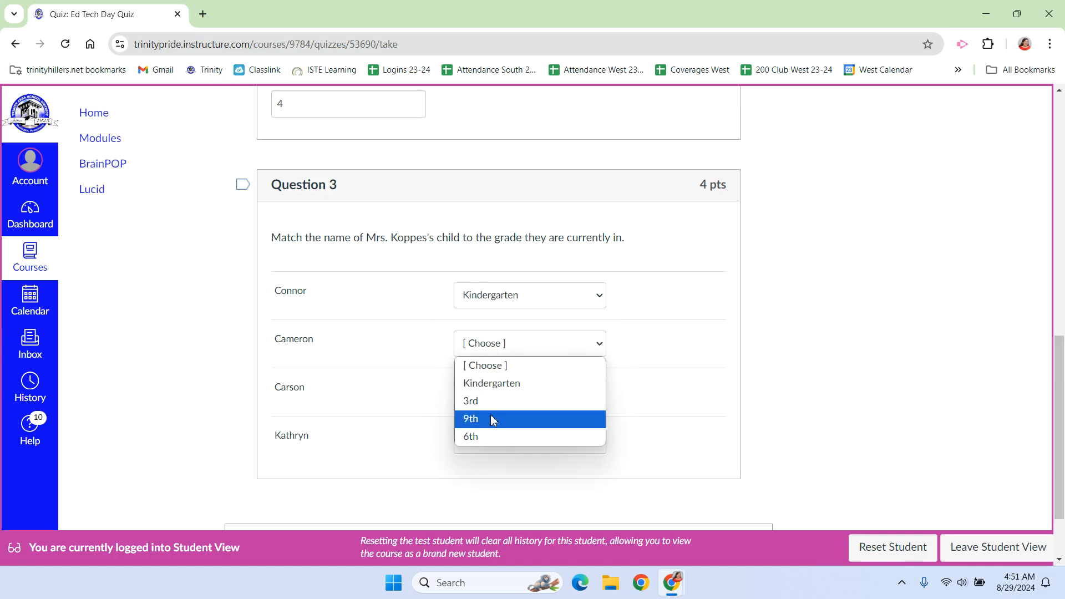
{"action": "left_click", "coordinate": [489, 438]}
{"action": "left_click", "coordinate": [494, 392]}
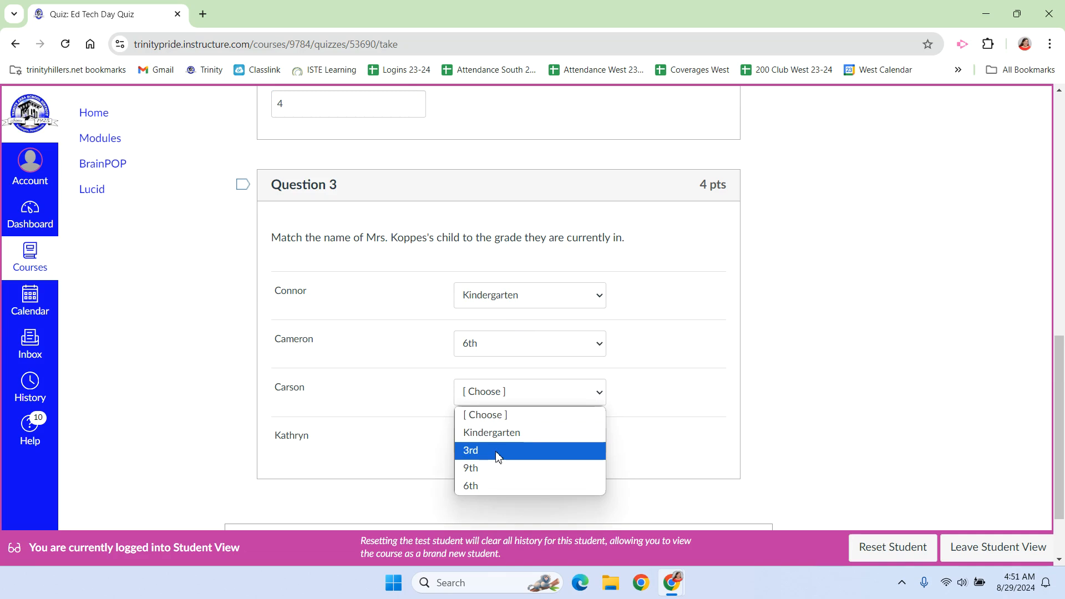
{"action": "left_click", "coordinate": [534, 450]}
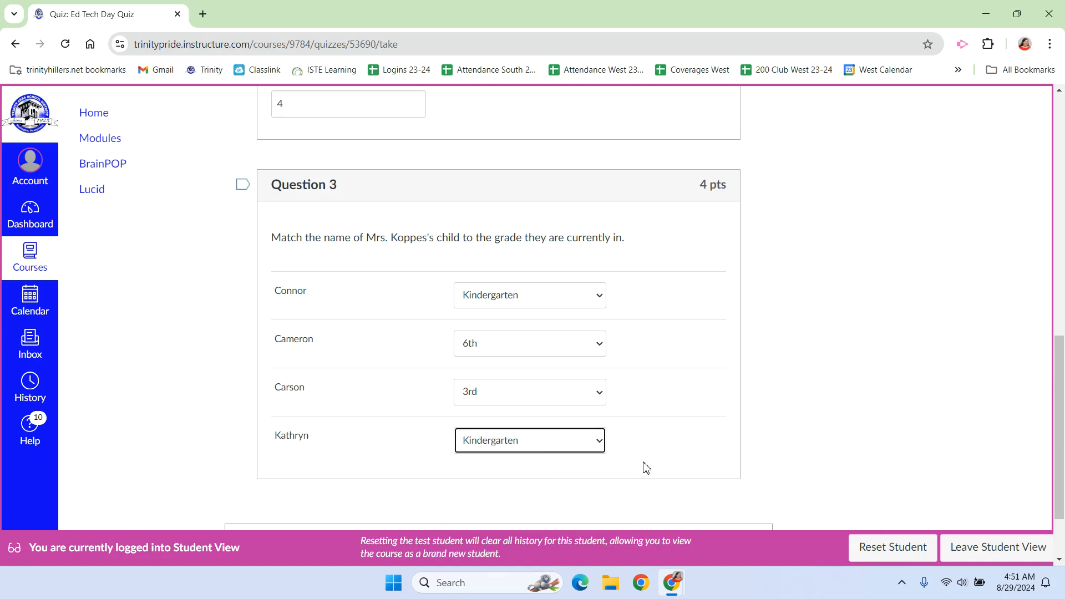
{"action": "scroll", "coordinate": [832, 368], "scroll_direction": "down", "scroll_amount": 2}
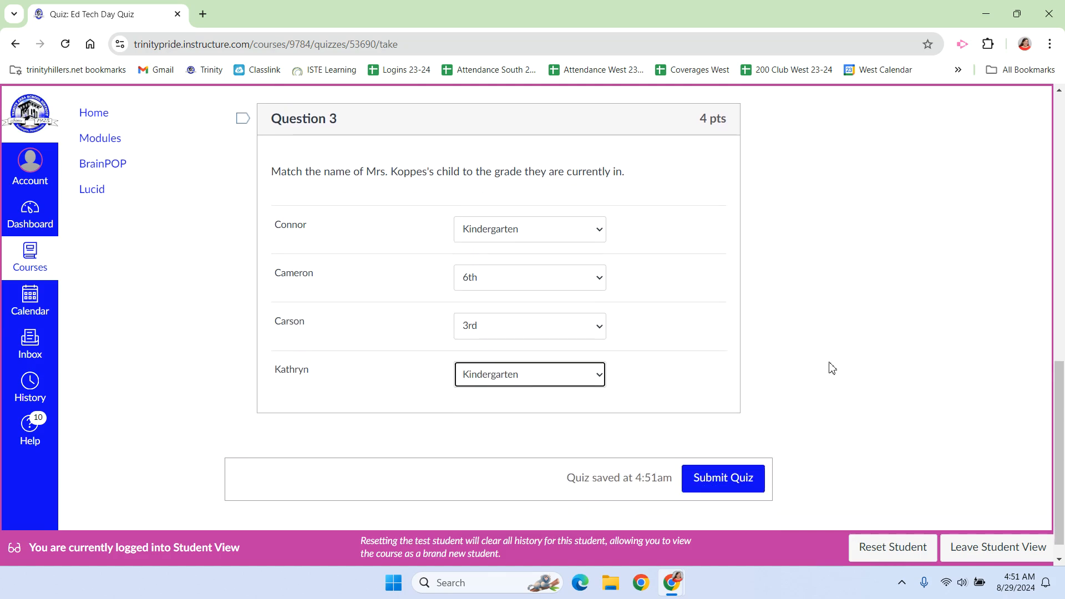
{"action": "left_click", "coordinate": [727, 458]}
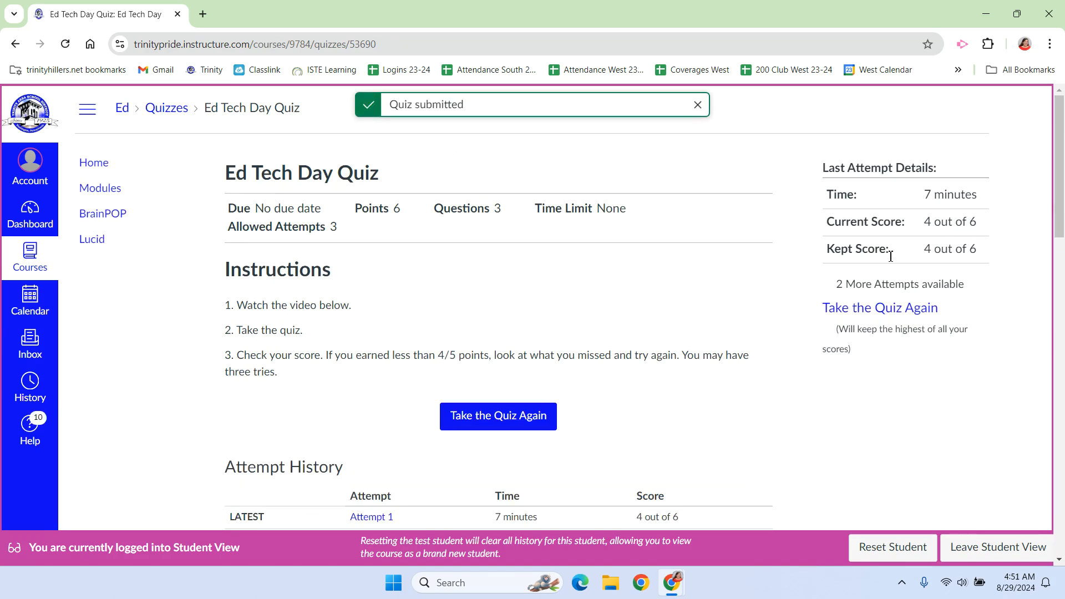
Review the submitted attempt's score, the feedback on each question and the remaining attempts
{"action": "scroll", "coordinate": [642, 264], "scroll_direction": "down", "scroll_amount": 4}
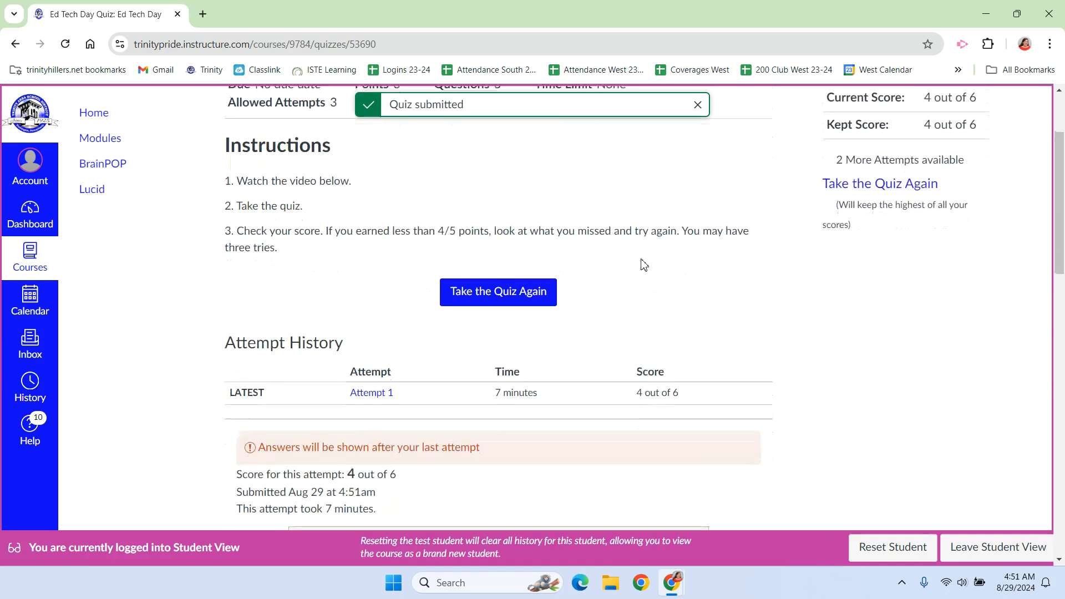
{"action": "scroll", "coordinate": [641, 264], "scroll_direction": "down", "scroll_amount": 3}
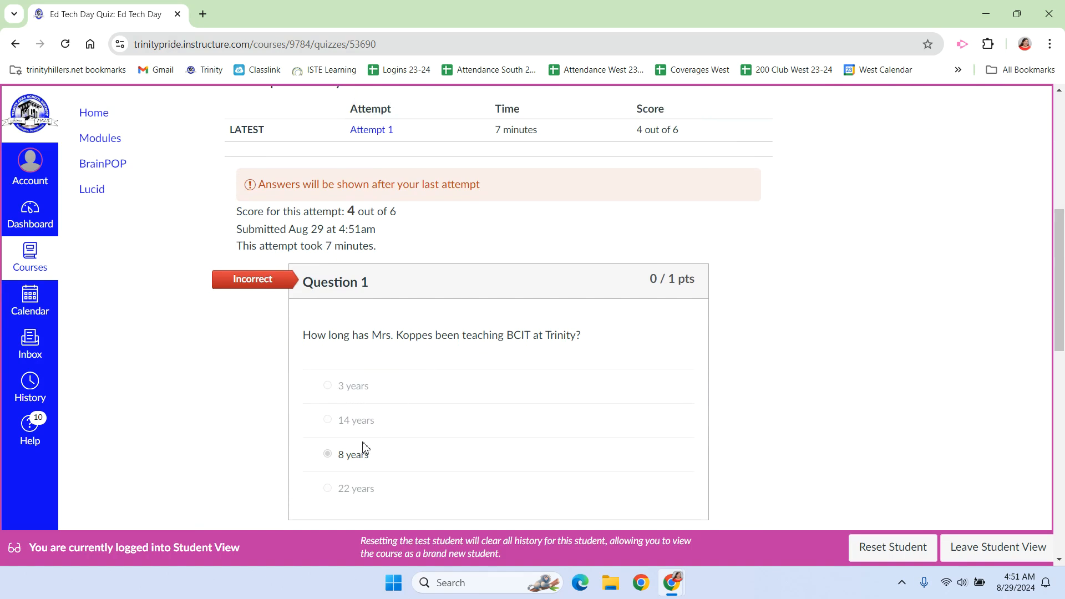
{"action": "scroll", "coordinate": [528, 364], "scroll_direction": "down", "scroll_amount": 2}
{"action": "scroll", "coordinate": [529, 365], "scroll_direction": "down", "scroll_amount": 5}
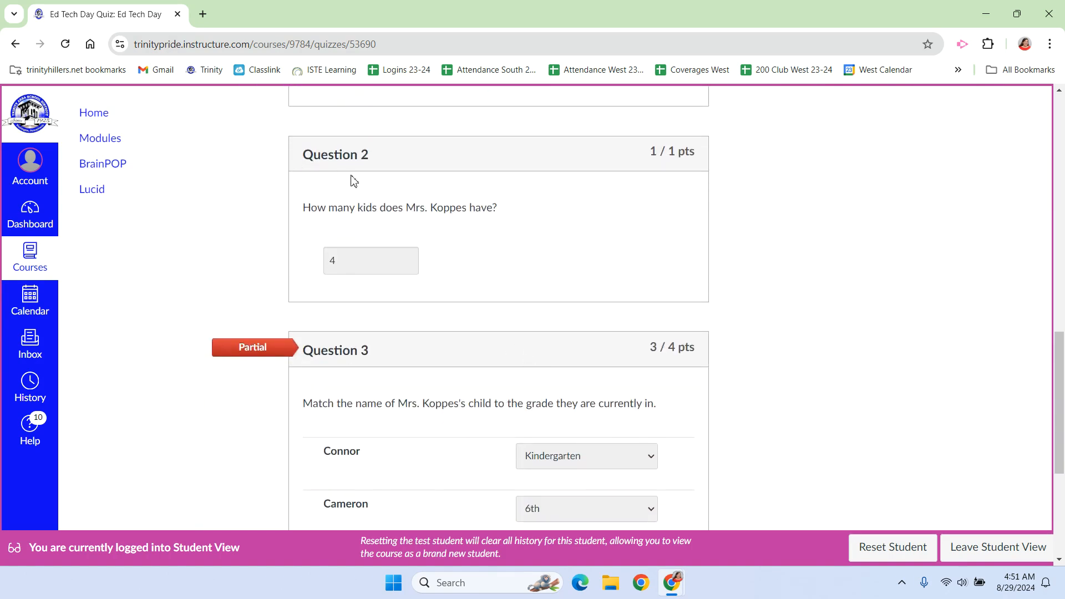
{"action": "scroll", "coordinate": [502, 221], "scroll_direction": "down", "scroll_amount": 2}
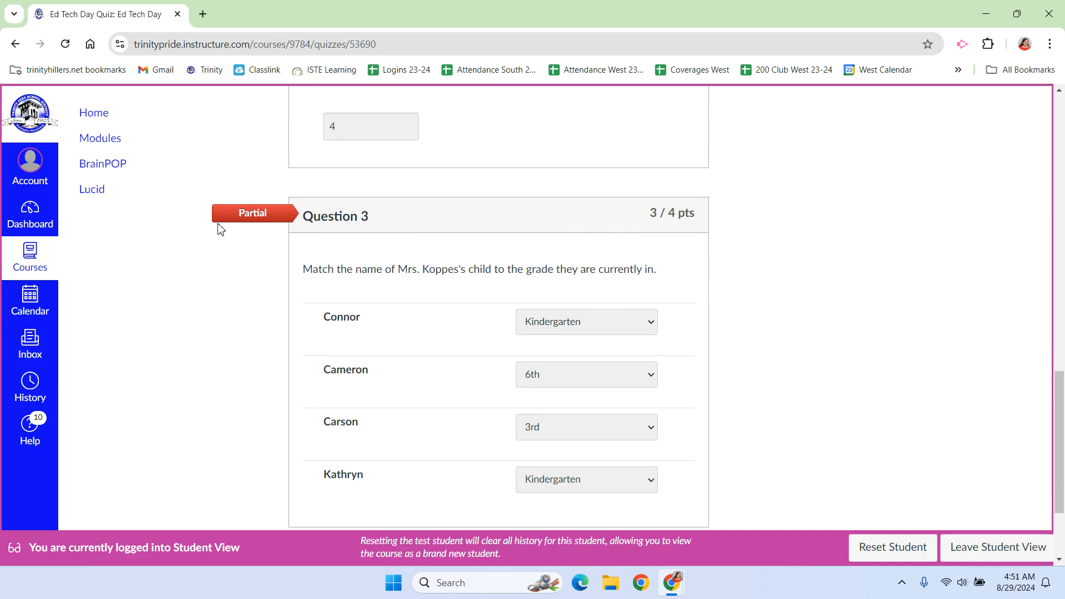
{"action": "scroll", "coordinate": [754, 105], "scroll_direction": "down", "scroll_amount": 2}
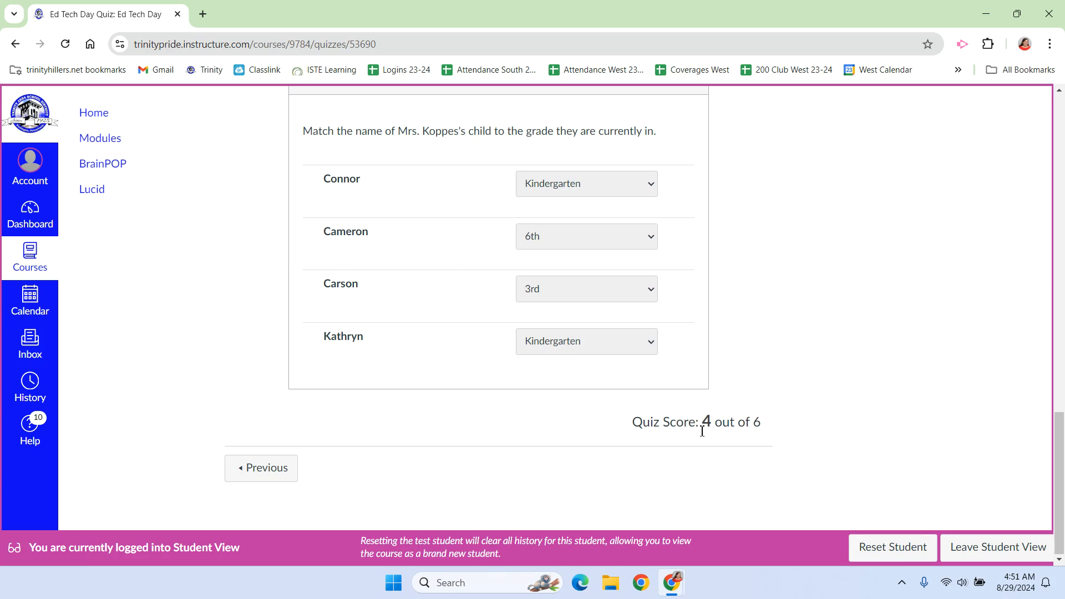
{"action": "scroll", "coordinate": [701, 431], "scroll_direction": "up", "scroll_amount": 10}
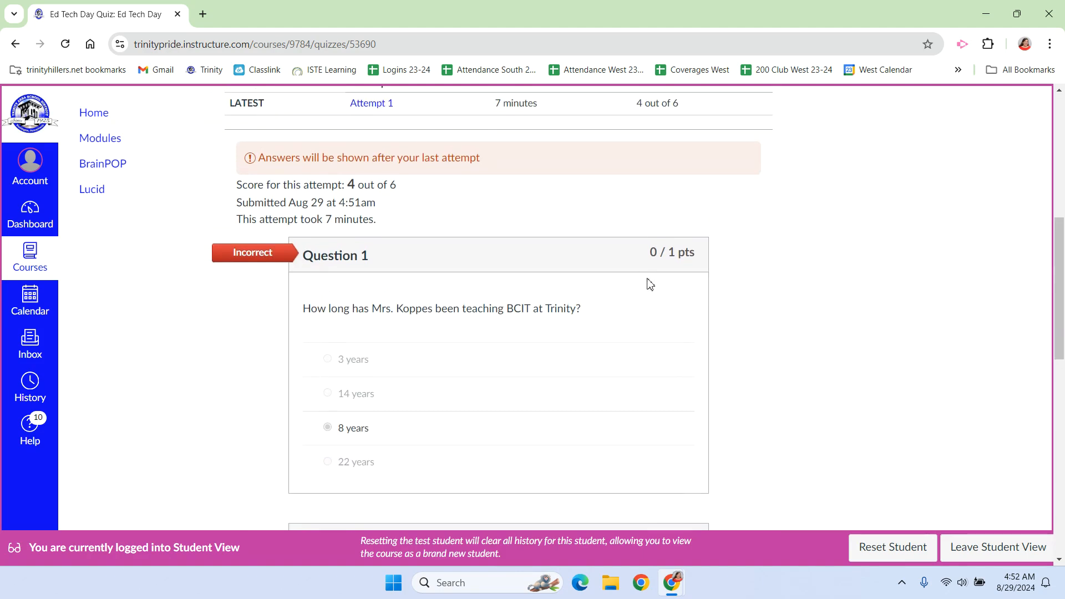
{"action": "scroll", "coordinate": [831, 312], "scroll_direction": "down", "scroll_amount": 5}
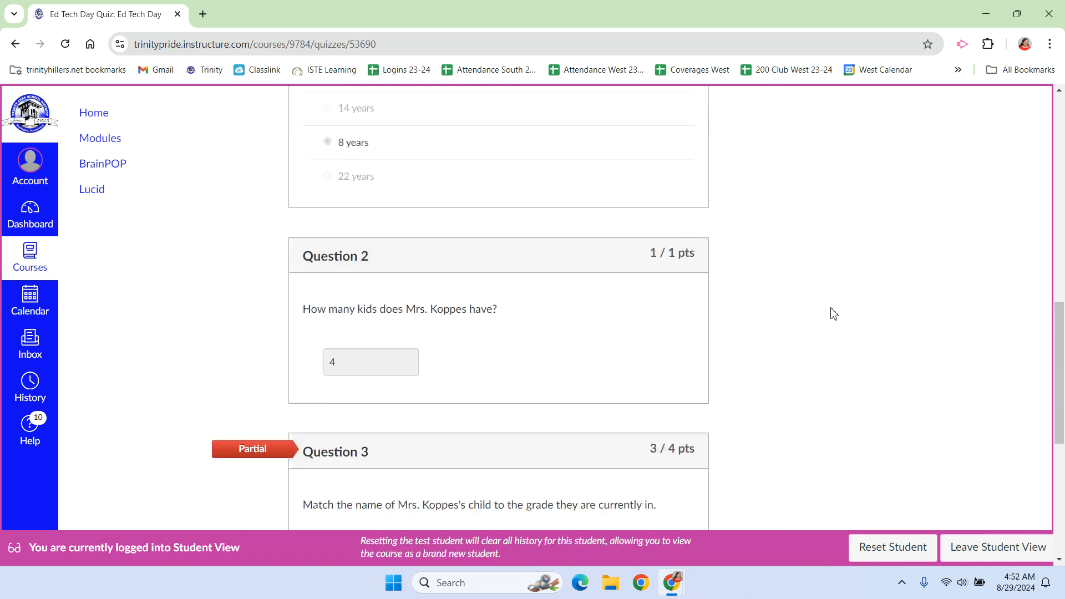
{"action": "scroll", "coordinate": [821, 316], "scroll_direction": "down", "scroll_amount": 1}
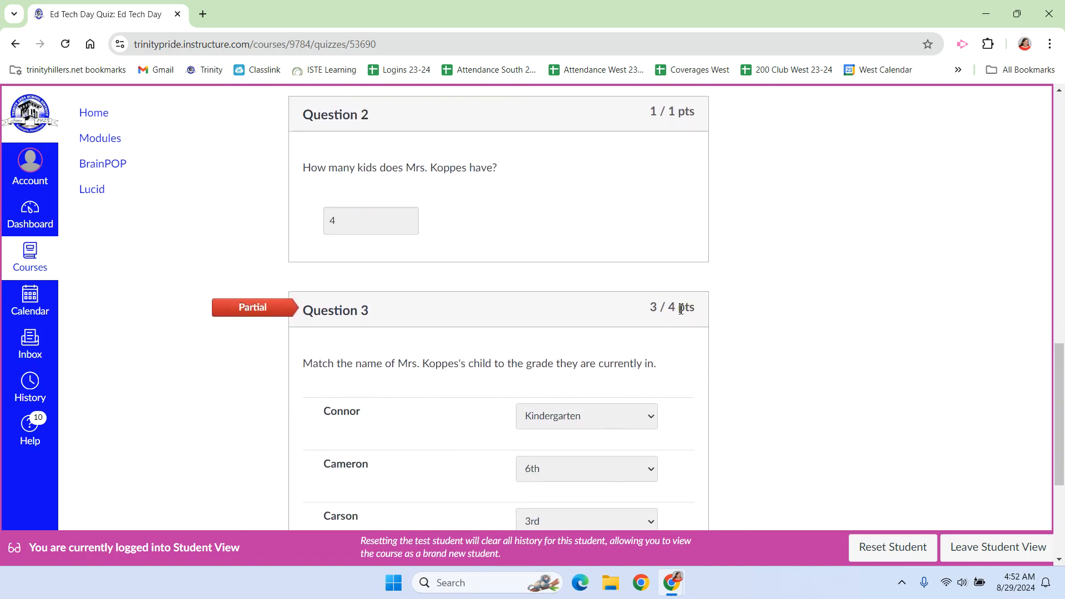
{"action": "scroll", "coordinate": [727, 308], "scroll_direction": "down", "scroll_amount": 2}
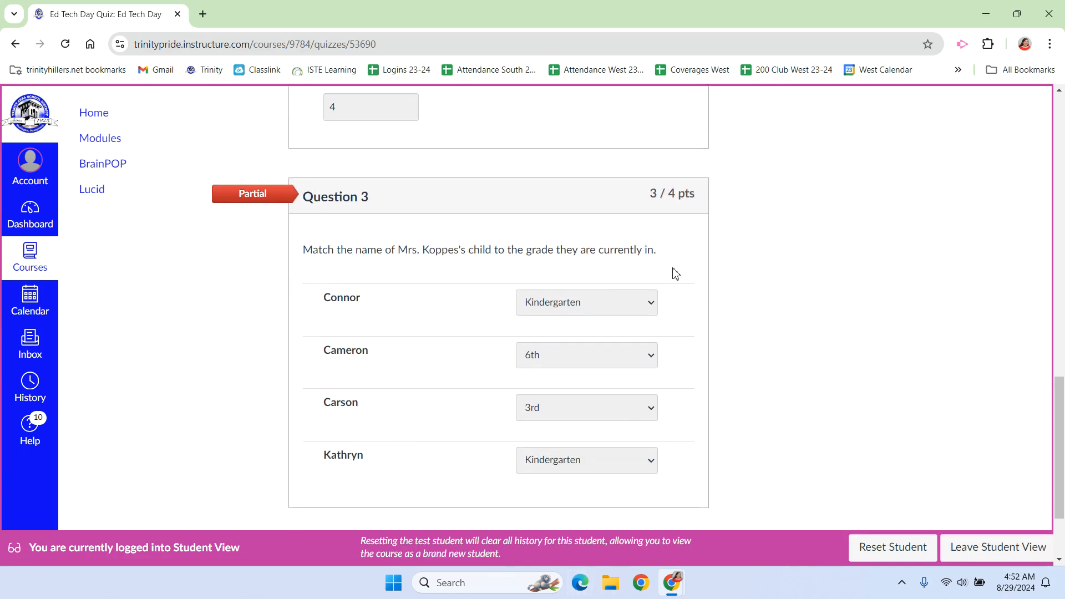
{"action": "scroll", "coordinate": [863, 264], "scroll_direction": "up", "scroll_amount": 15}
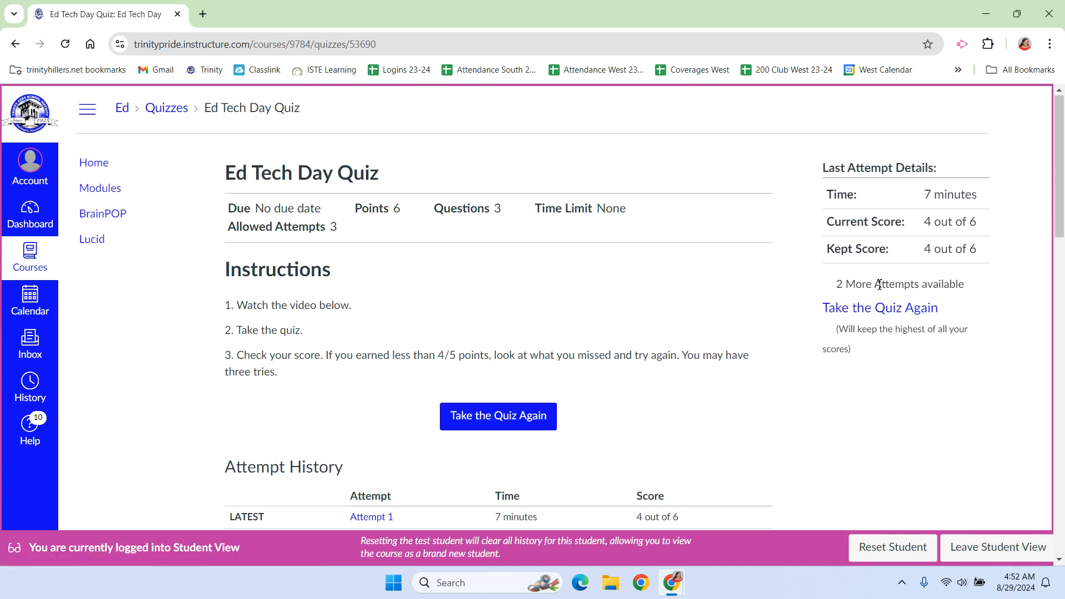
Leave Student View and examine the test student's quiz submission in SpeedGrader, from question 1 down to the fudge points and final score
{"action": "left_click", "coordinate": [959, 550]}
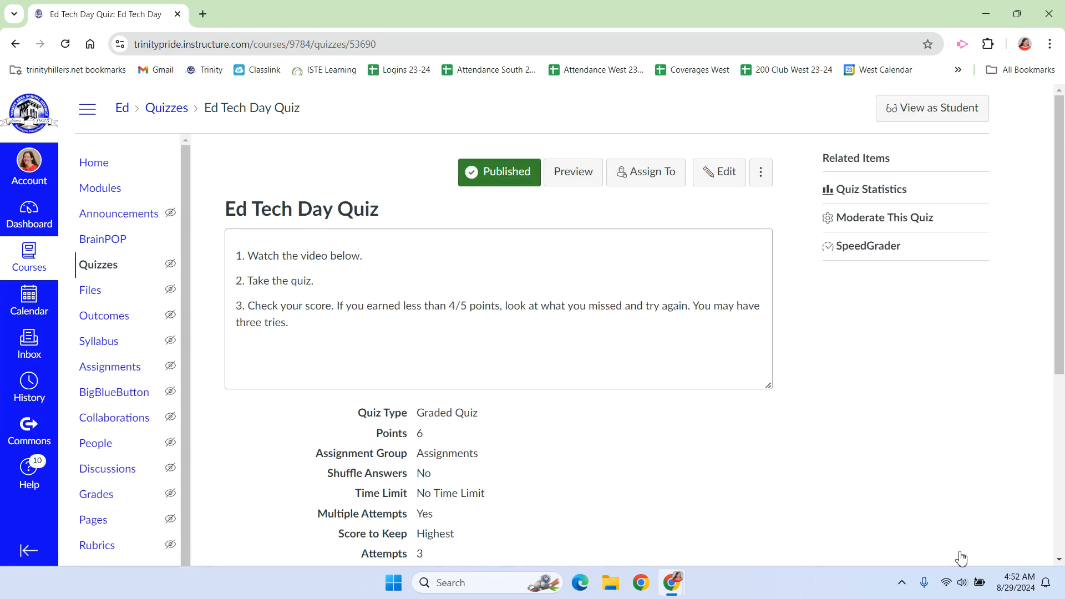
{"action": "left_click", "coordinate": [869, 247]}
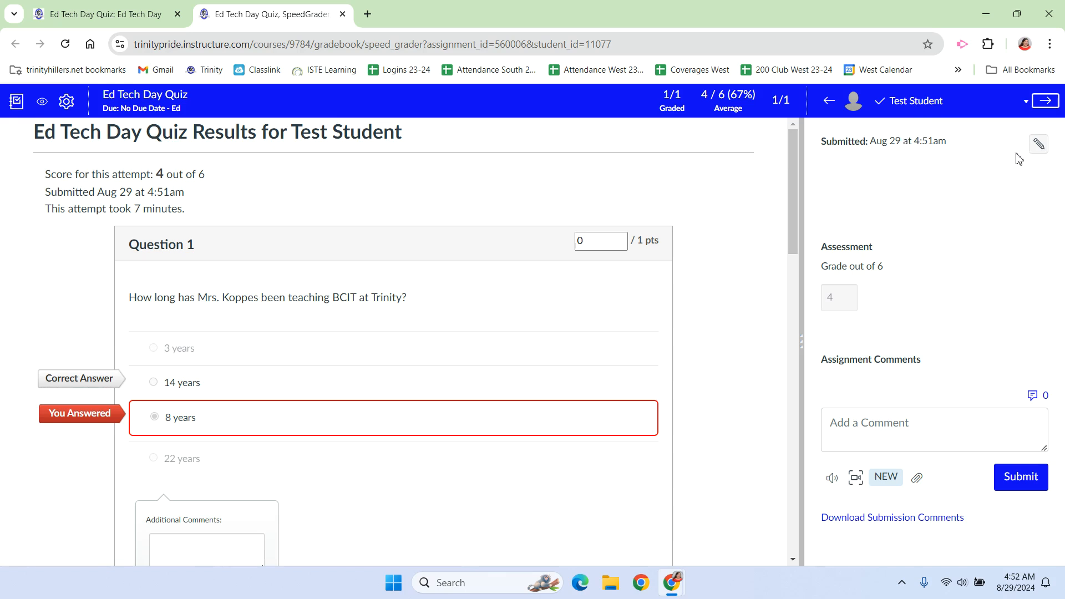
{"action": "left_click", "coordinate": [1012, 148]}
{"action": "scroll", "coordinate": [698, 210], "scroll_direction": "down", "scroll_amount": 7}
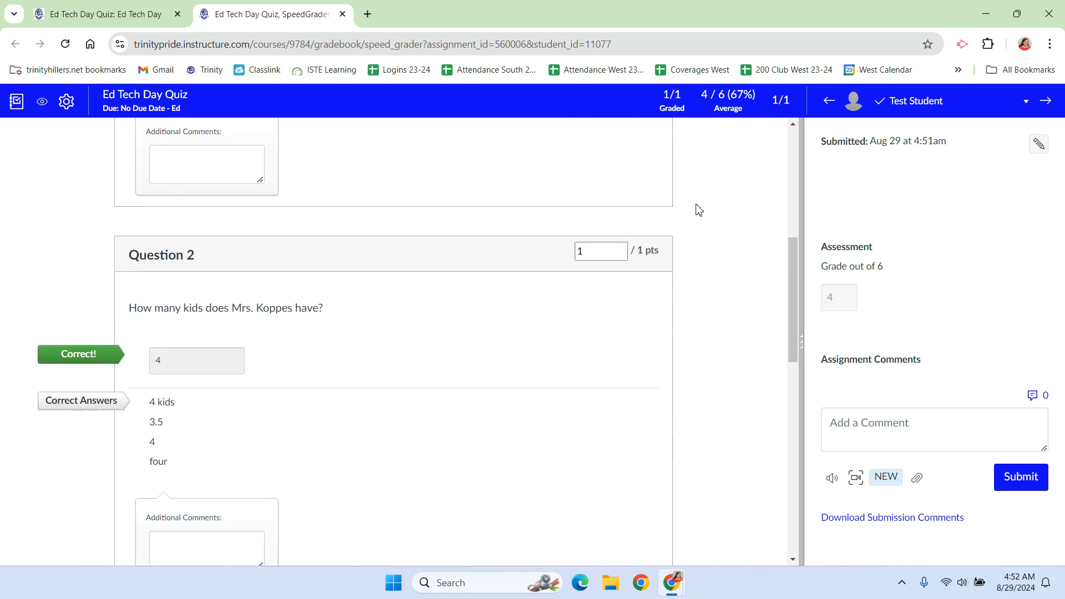
{"action": "scroll", "coordinate": [698, 210], "scroll_direction": "down", "scroll_amount": 8}
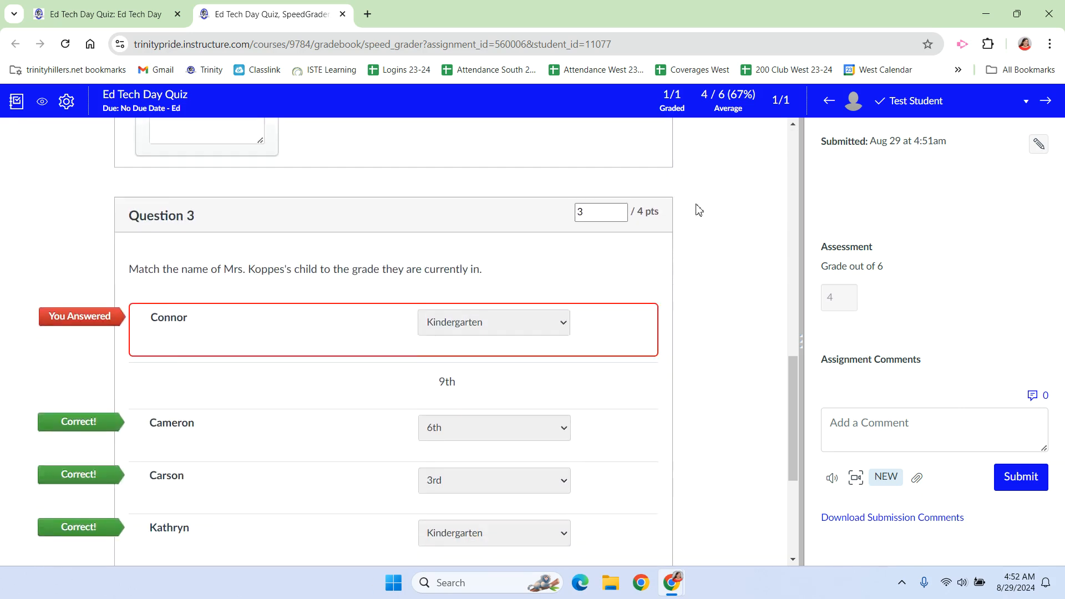
{"action": "scroll", "coordinate": [698, 210], "scroll_direction": "down", "scroll_amount": 5}
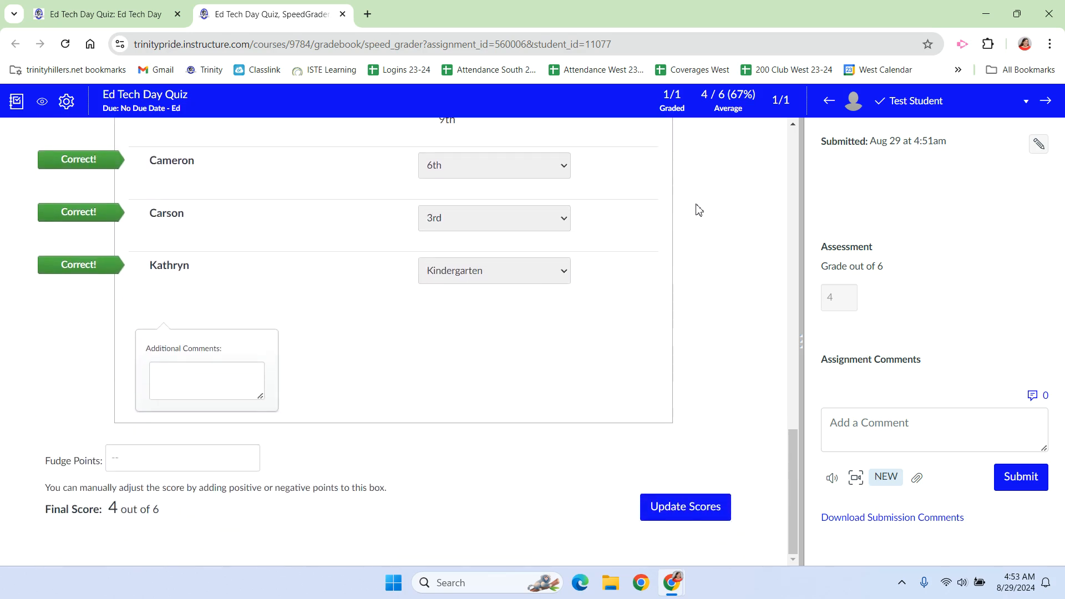